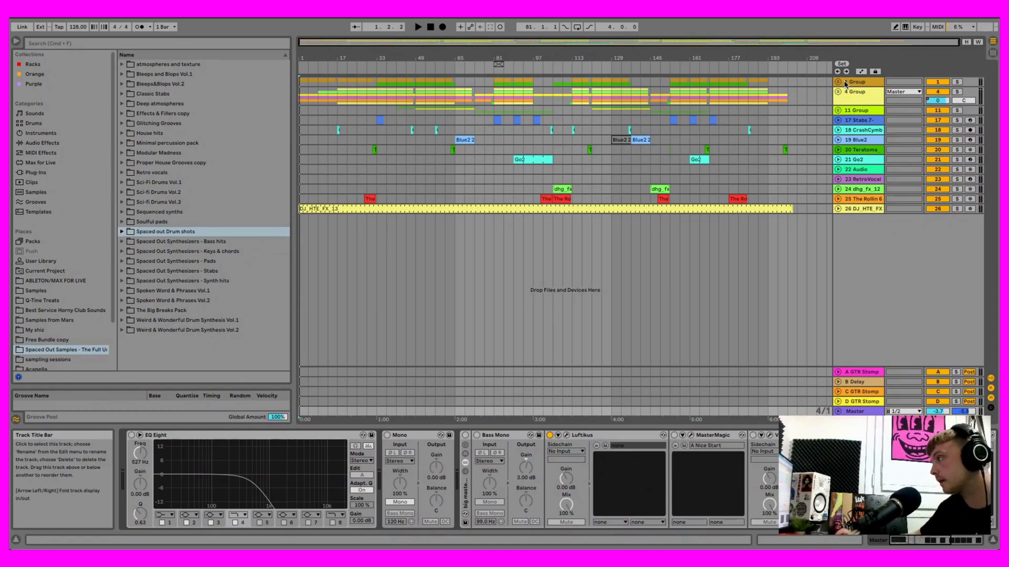
- Unfold the first track group to reveal its Drum Rack and Predator2 tracks, keeping the Predator2 track folded
{"action": "left_click", "coordinate": [837, 82]}
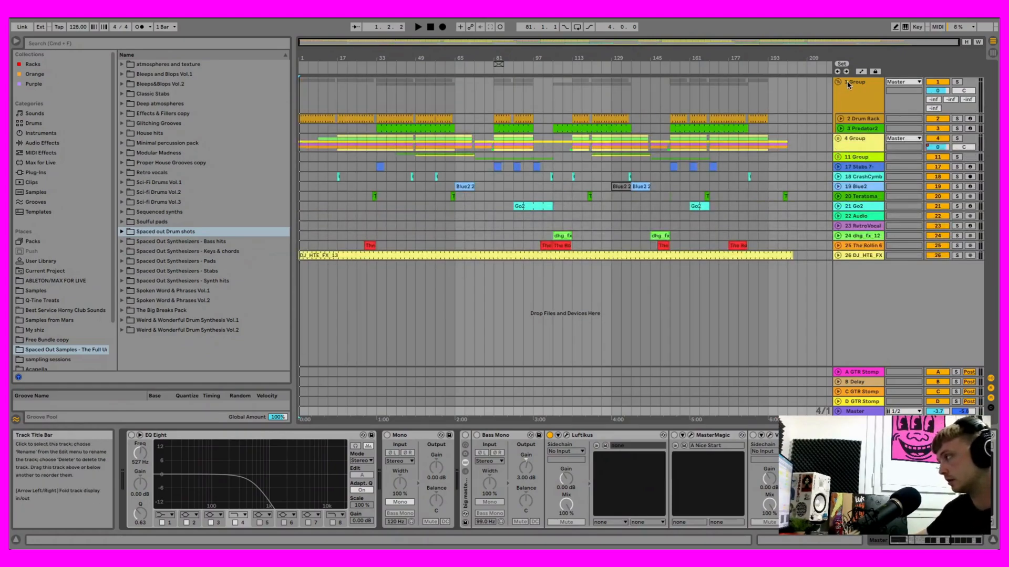
{"action": "left_click", "coordinate": [847, 84]}
{"action": "left_click", "coordinate": [838, 83]}
{"action": "left_click", "coordinate": [838, 83]}
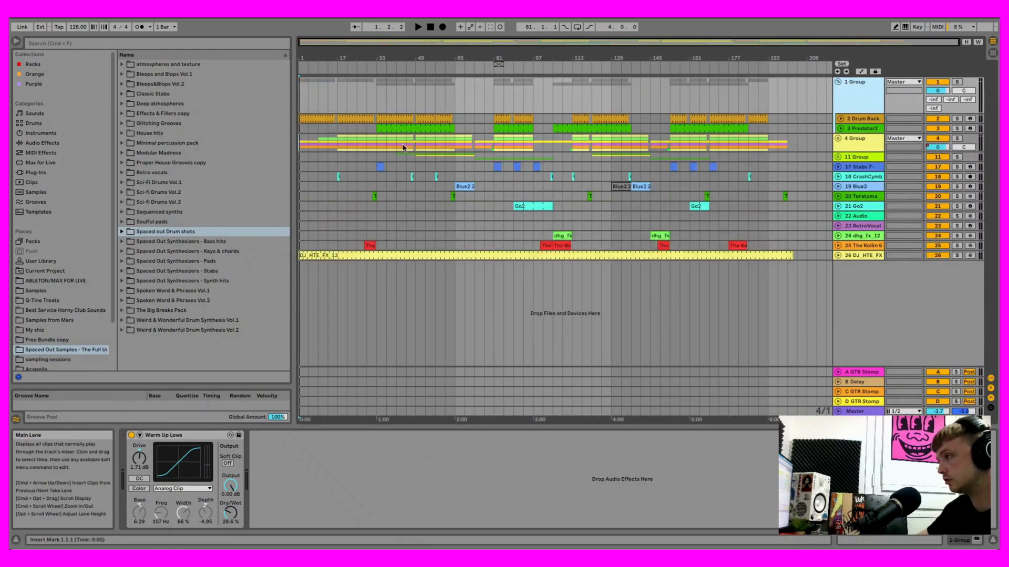
{"action": "left_click", "coordinate": [840, 129]}
{"action": "left_click", "coordinate": [837, 82]}
{"action": "left_click", "coordinate": [837, 83]}
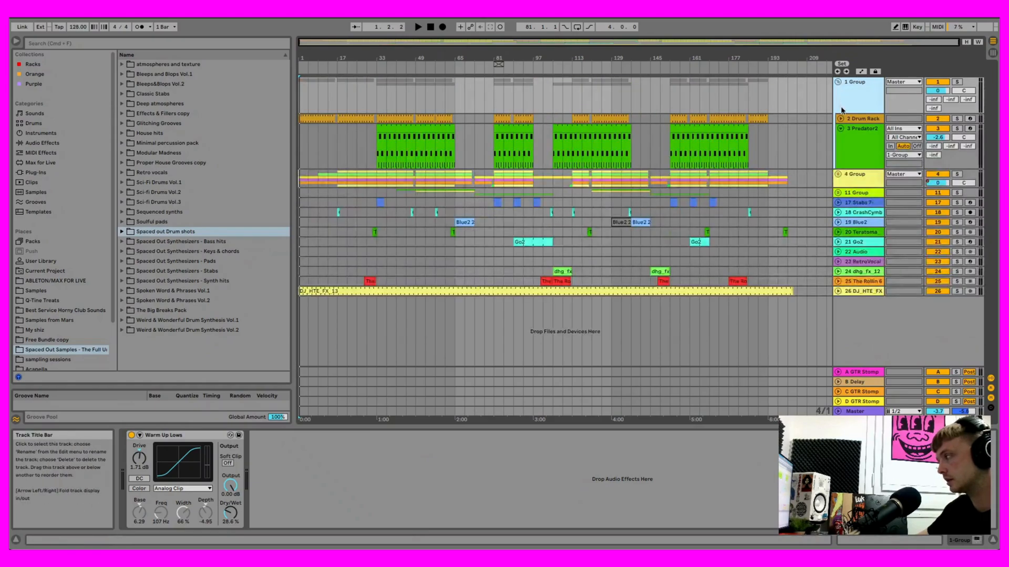
{"action": "left_click", "coordinate": [841, 130]}
{"action": "left_click", "coordinate": [838, 83]}
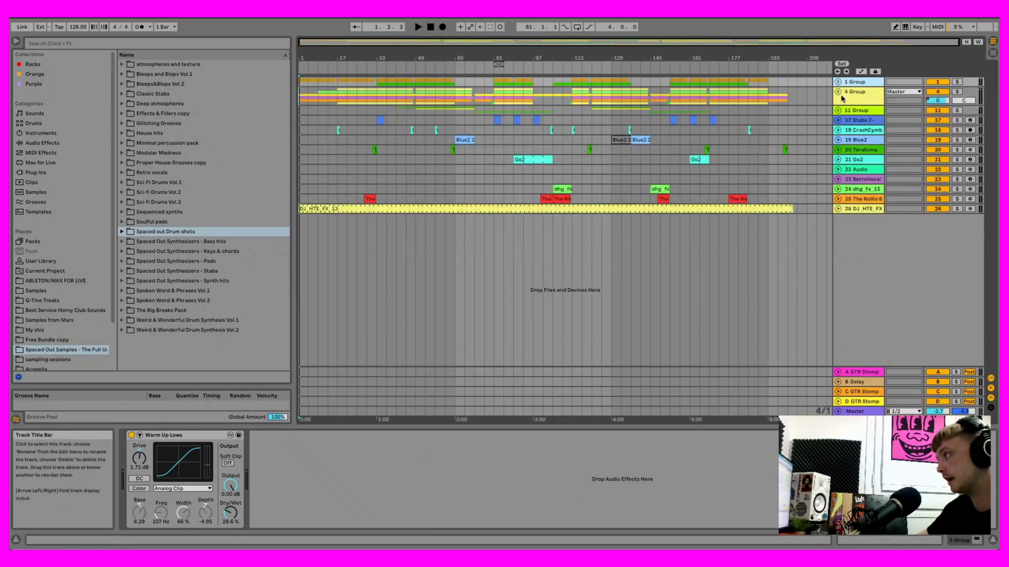
{"action": "left_click", "coordinate": [838, 82]}
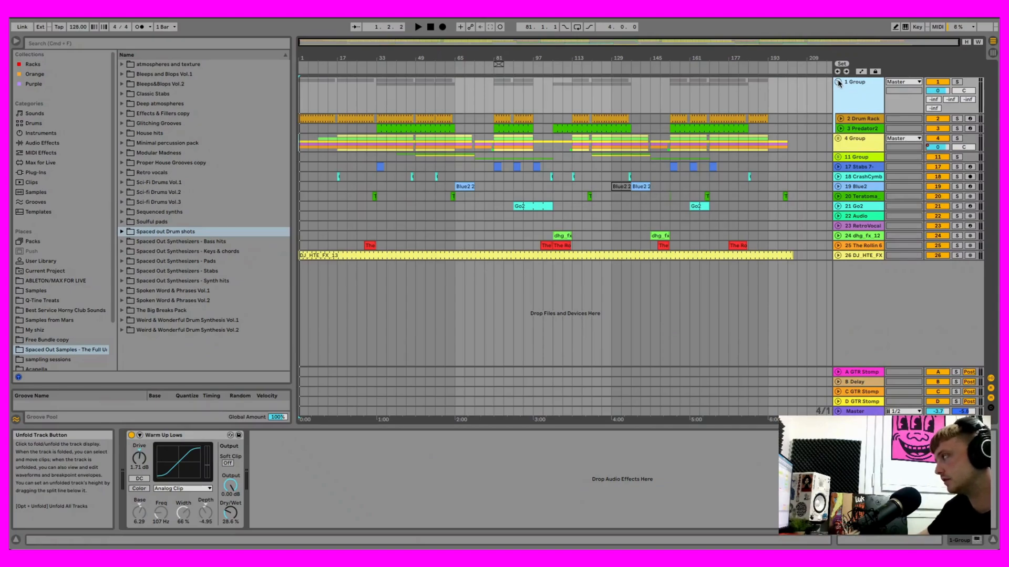
- Add the Utility audio effect to the end of the Drum Rack track's device chain and toggle its Mono option
{"action": "left_click", "coordinate": [868, 120]}
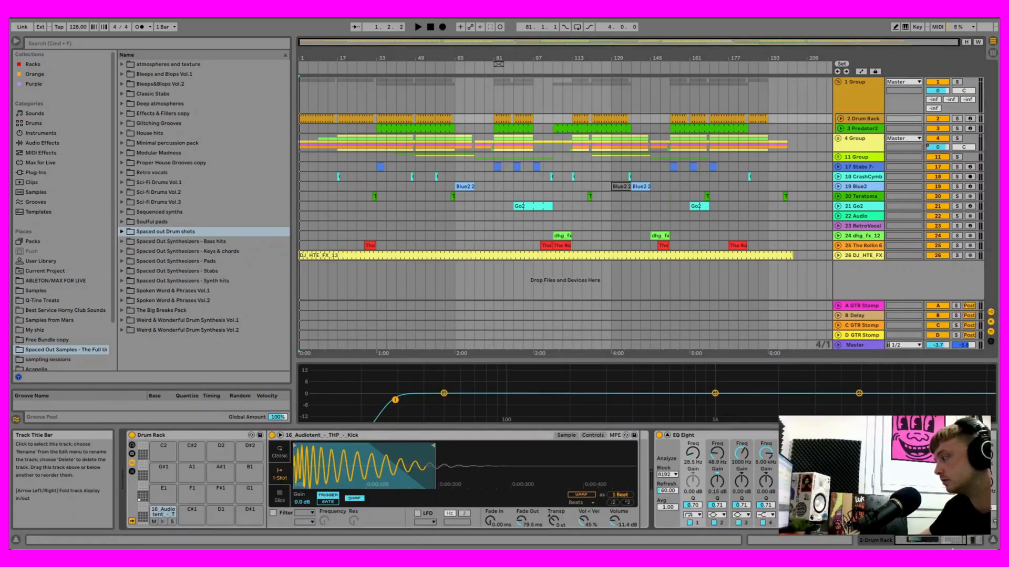
{"action": "left_click_drag", "start_coordinate": [941, 544], "coordinate": [953, 544]}
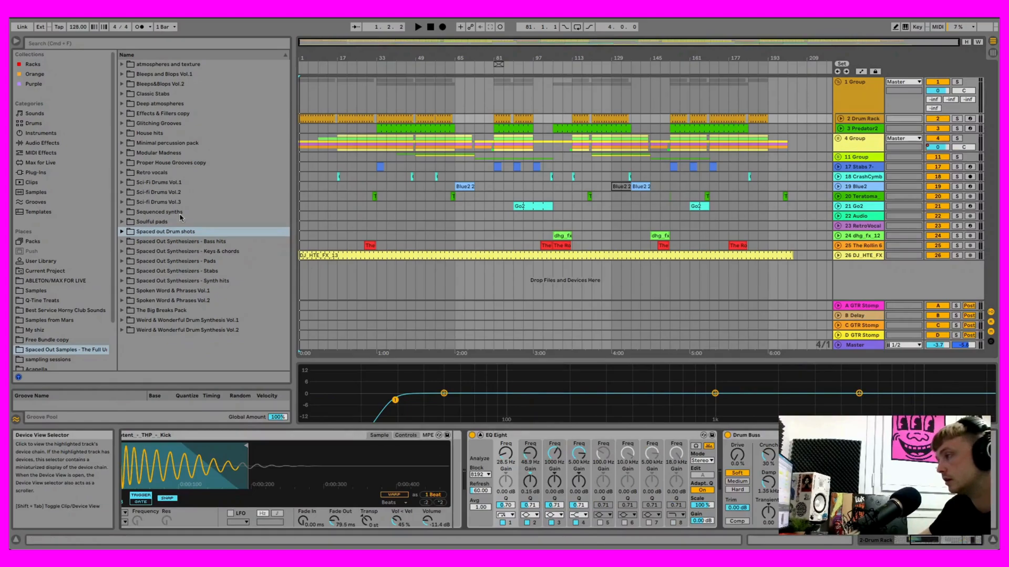
{"action": "left_click", "coordinate": [47, 133]}
{"action": "left_click", "coordinate": [48, 142]}
{"action": "left_click", "coordinate": [47, 163]}
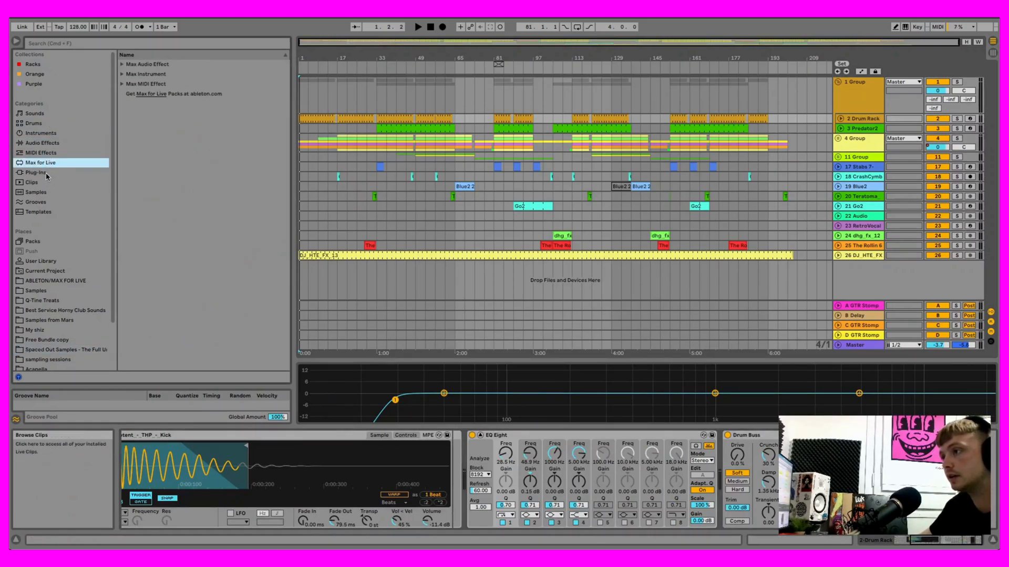
{"action": "left_click", "coordinate": [47, 173]}
{"action": "left_click", "coordinate": [49, 152]}
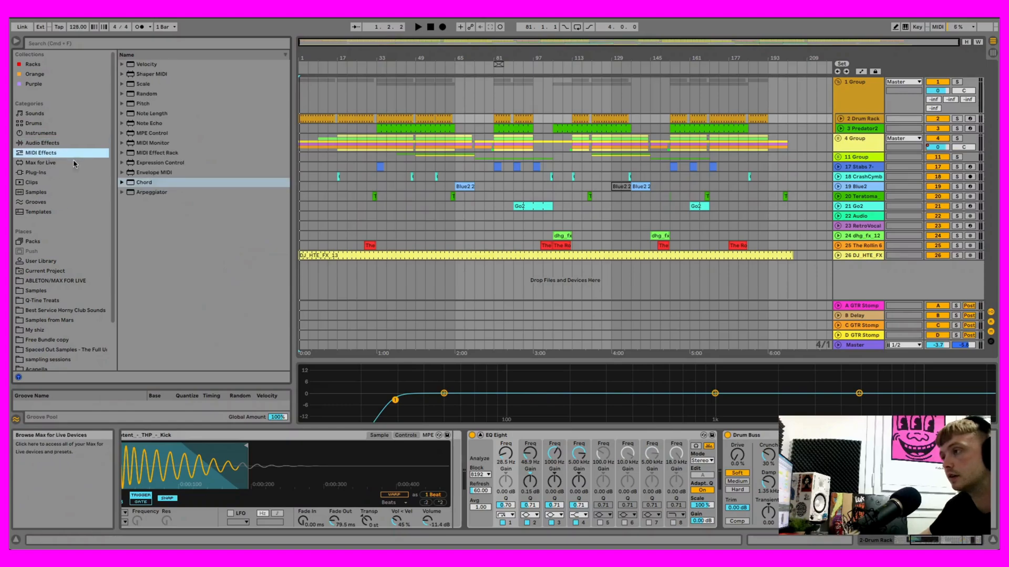
{"action": "left_click", "coordinate": [51, 144]}
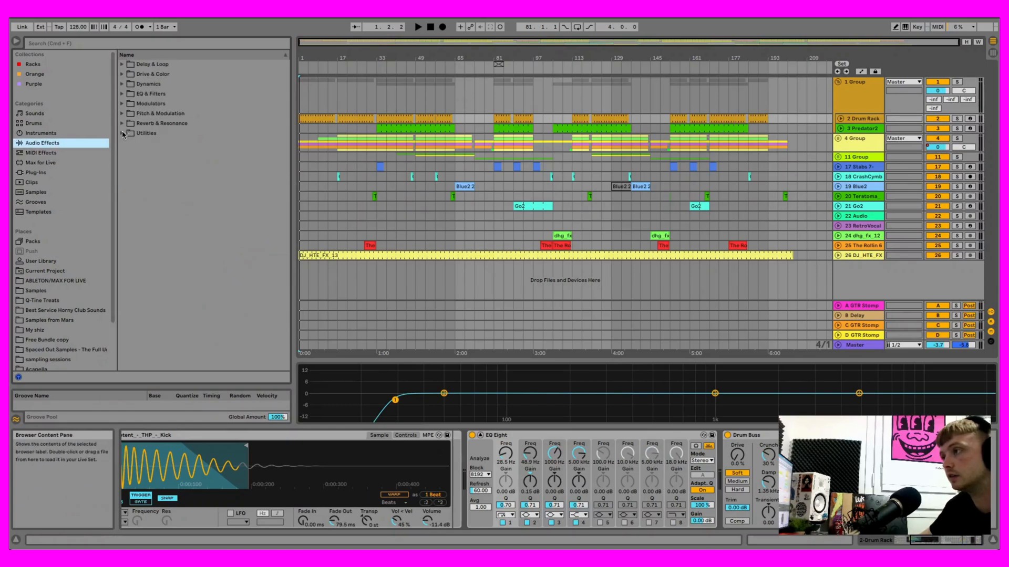
{"action": "left_click", "coordinate": [123, 134]}
{"action": "left_click", "coordinate": [144, 192]}
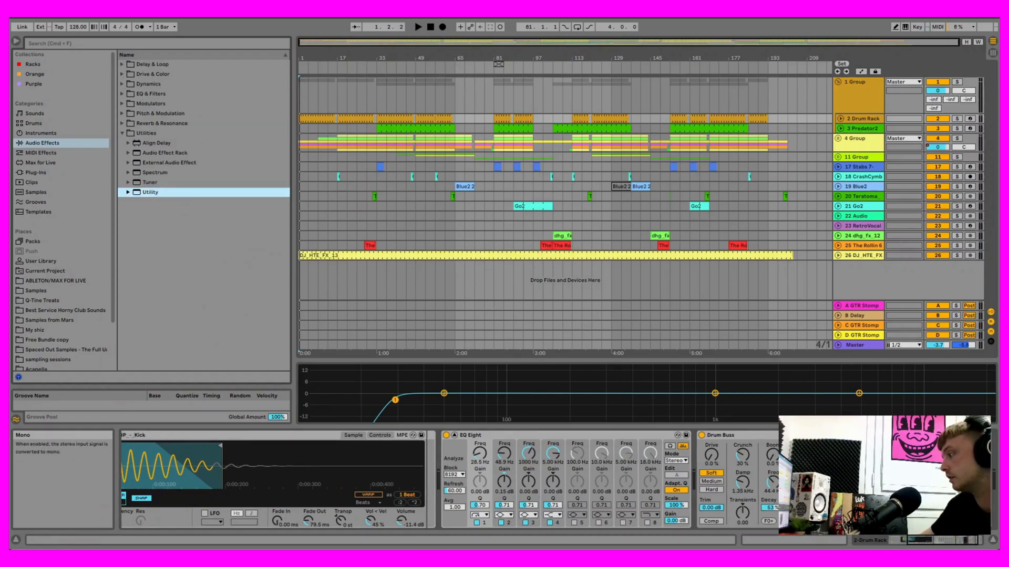
{"action": "left_click", "coordinate": [917, 498]}
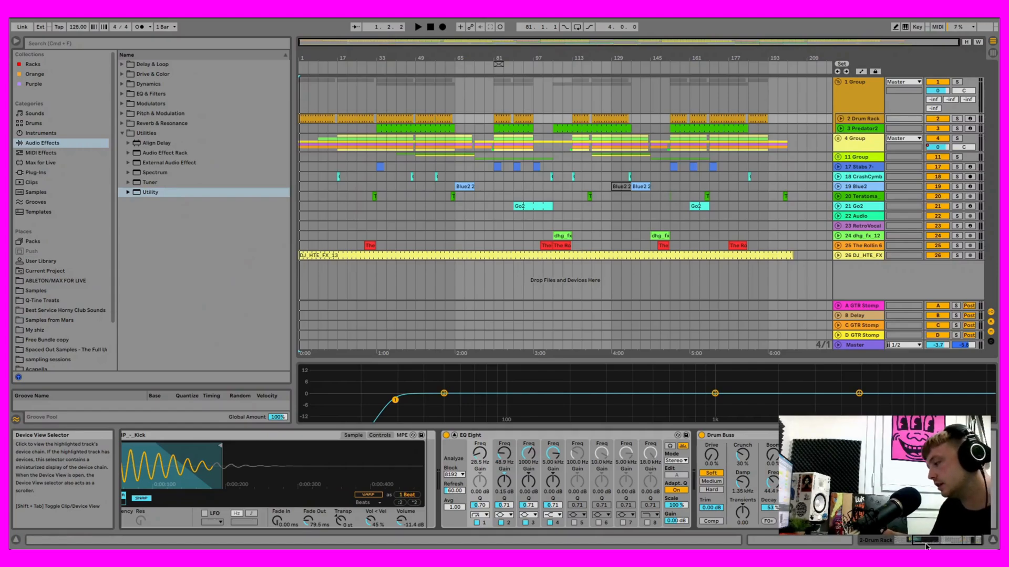
- Delete the mastering effects rack after the Mono Utility on the Master track and set the Master volume to -0.5 dB
{"action": "left_click", "coordinate": [860, 346]}
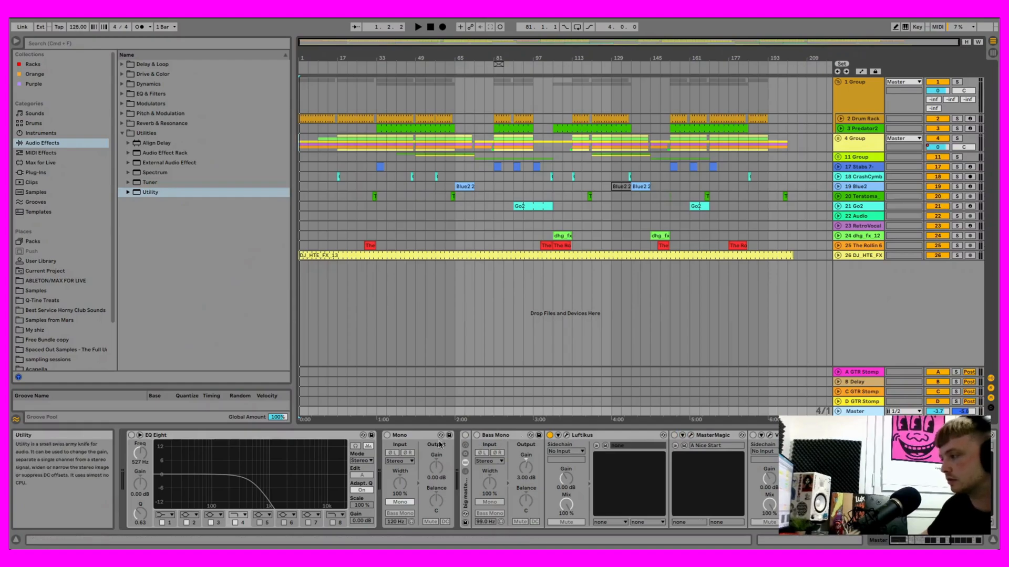
{"action": "right_click", "coordinate": [475, 436]}
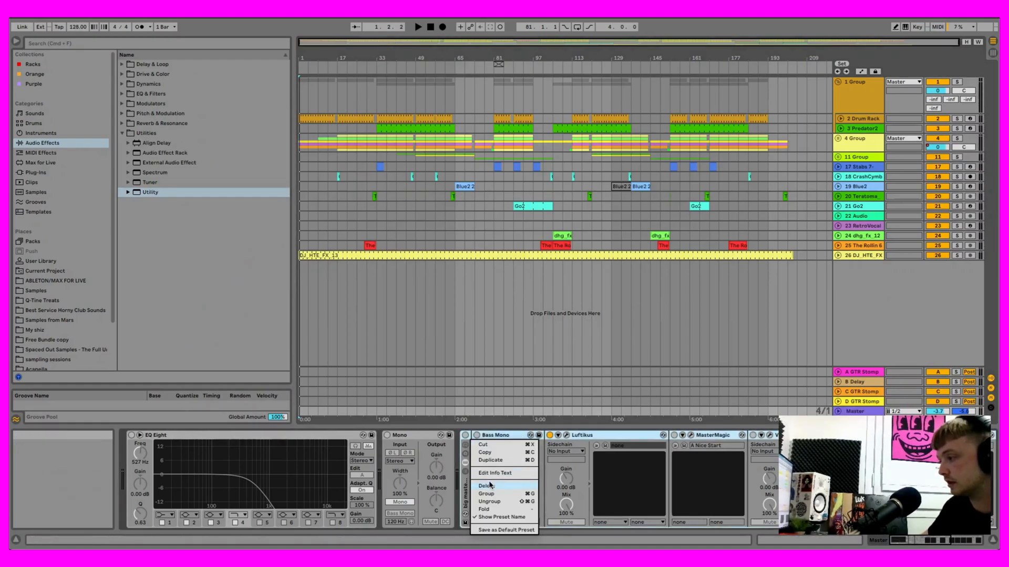
{"action": "left_click", "coordinate": [688, 480]}
{"action": "left_click_drag", "start_coordinate": [917, 538], "coordinate": [916, 538]}
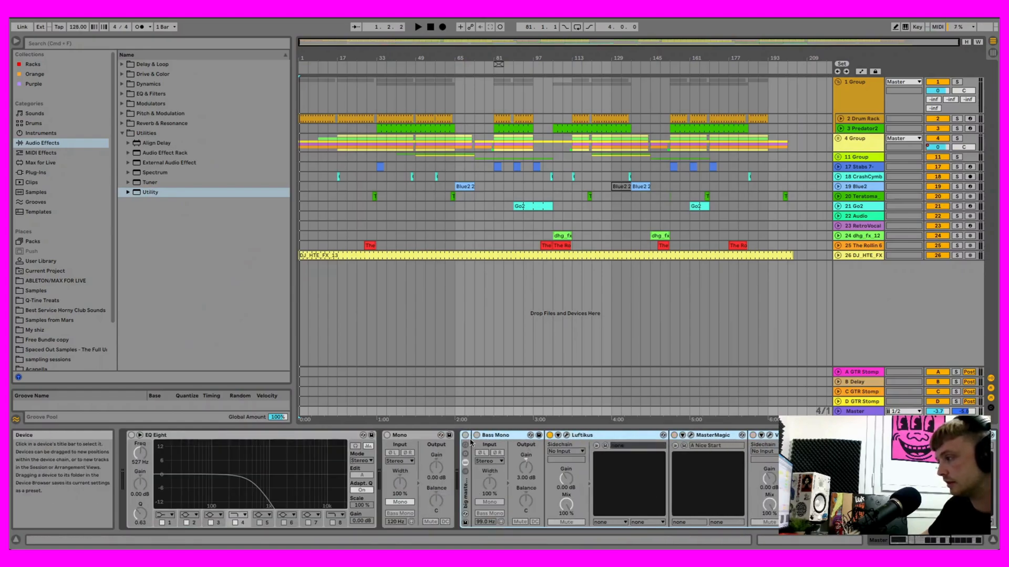
{"action": "right_click", "coordinate": [471, 442]}
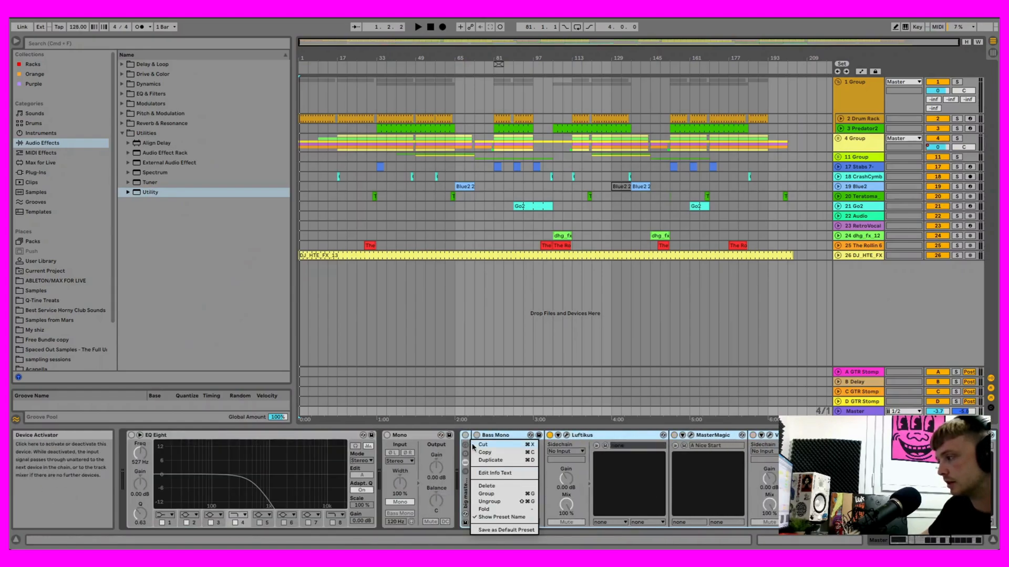
{"action": "left_click", "coordinate": [486, 487]}
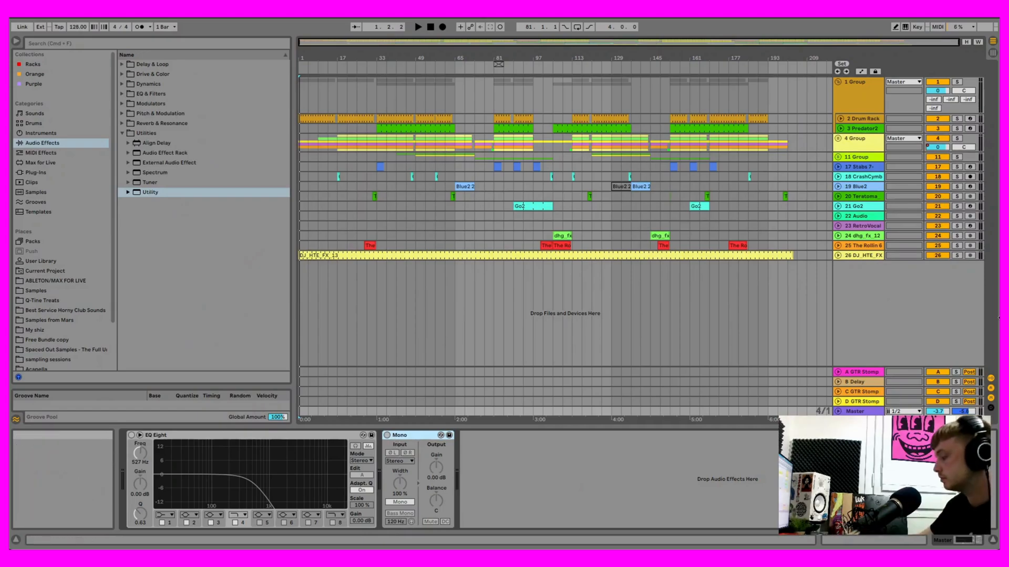
{"action": "key", "text": "Tab"}
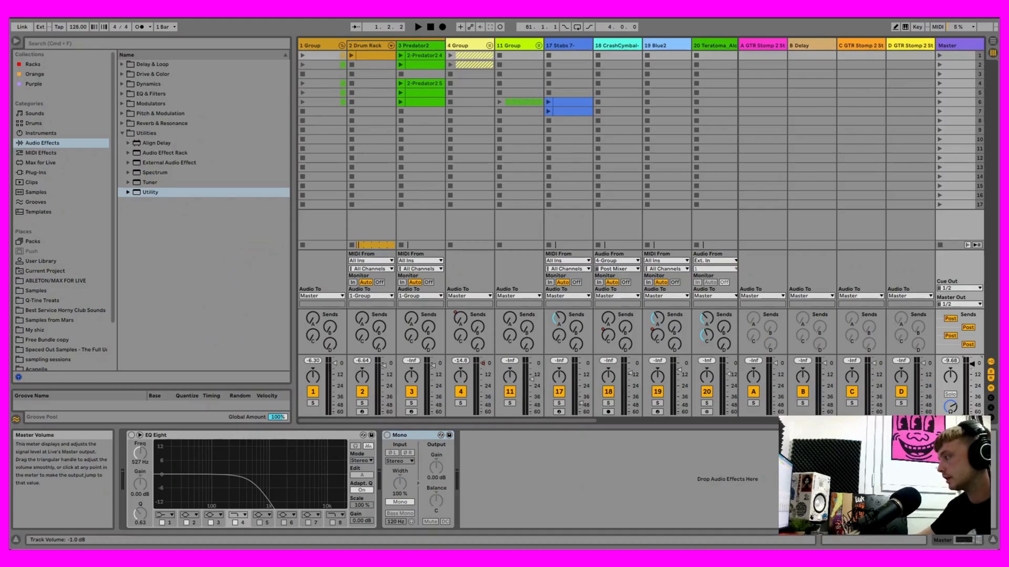
{"action": "key", "text": "Tab"}
- Play the arrangement from bar 49, select 11 Group to check its devices, and stop playback
{"action": "left_click", "coordinate": [415, 92]}
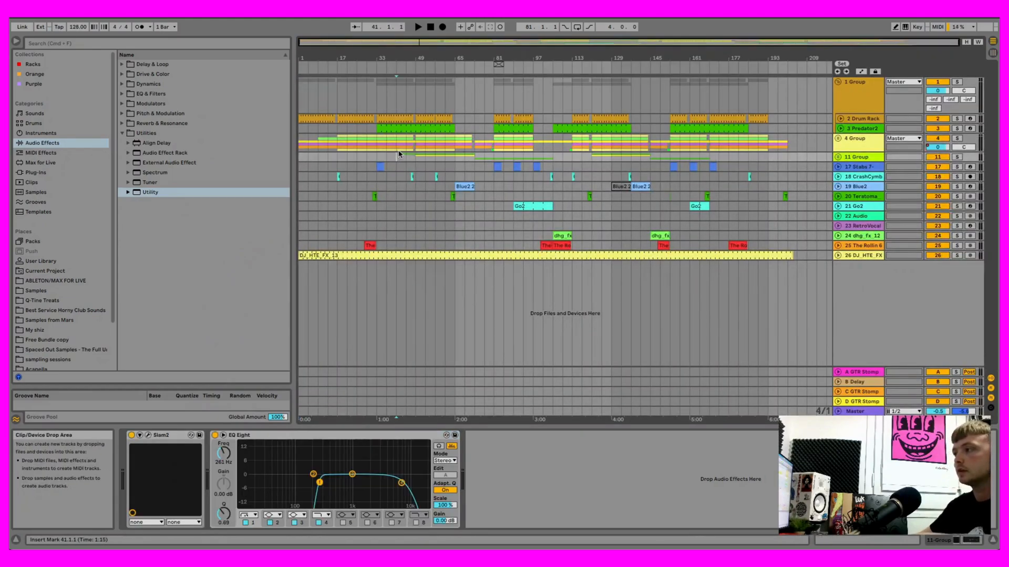
{"action": "left_click", "coordinate": [415, 142]}
{"action": "key", "text": "space"}
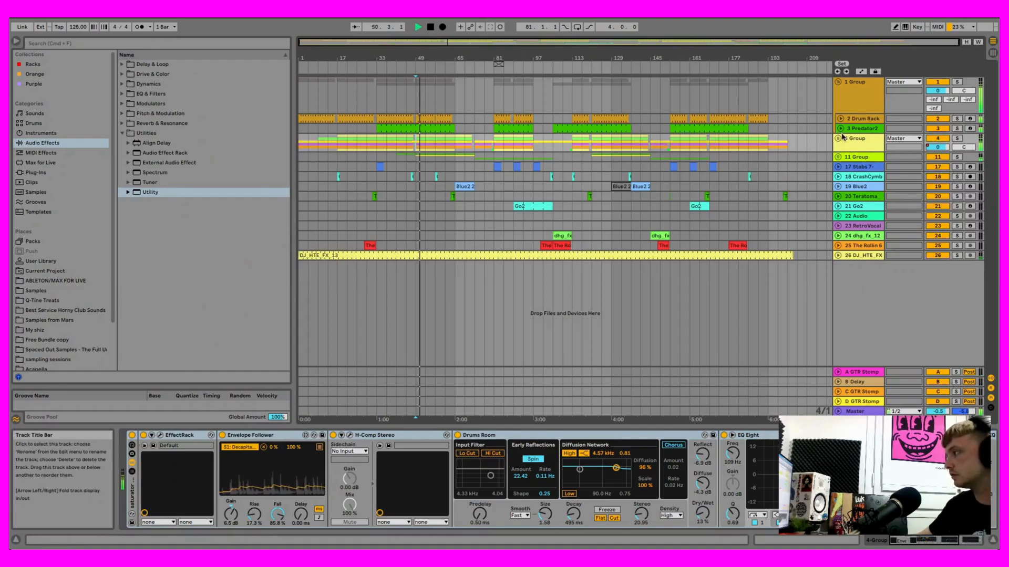
{"action": "left_click", "coordinate": [855, 157]}
{"action": "key", "text": "space"}
{"action": "left_click", "coordinate": [842, 177]}
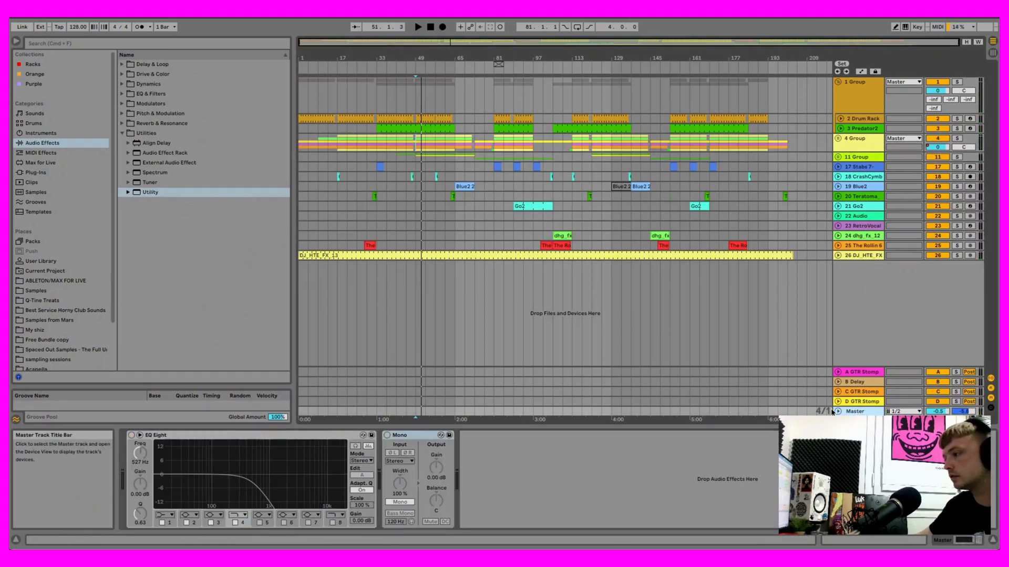
- Set the volume of 11 Group to 0 dB and fold both 11 Group and the first group
{"action": "left_click", "coordinate": [838, 157]}
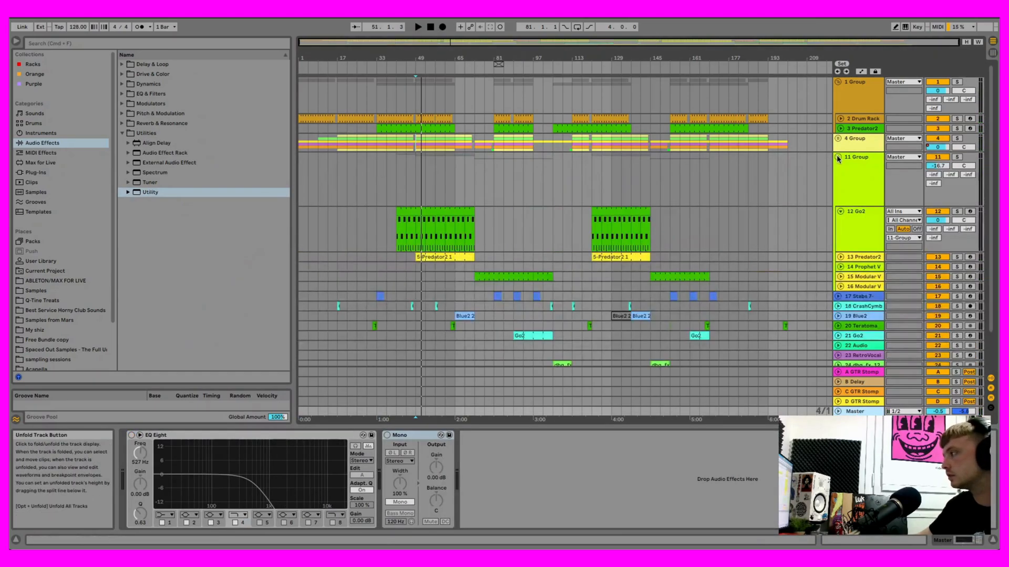
{"action": "left_click_drag", "start_coordinate": [938, 165], "coordinate": [938, 160]}
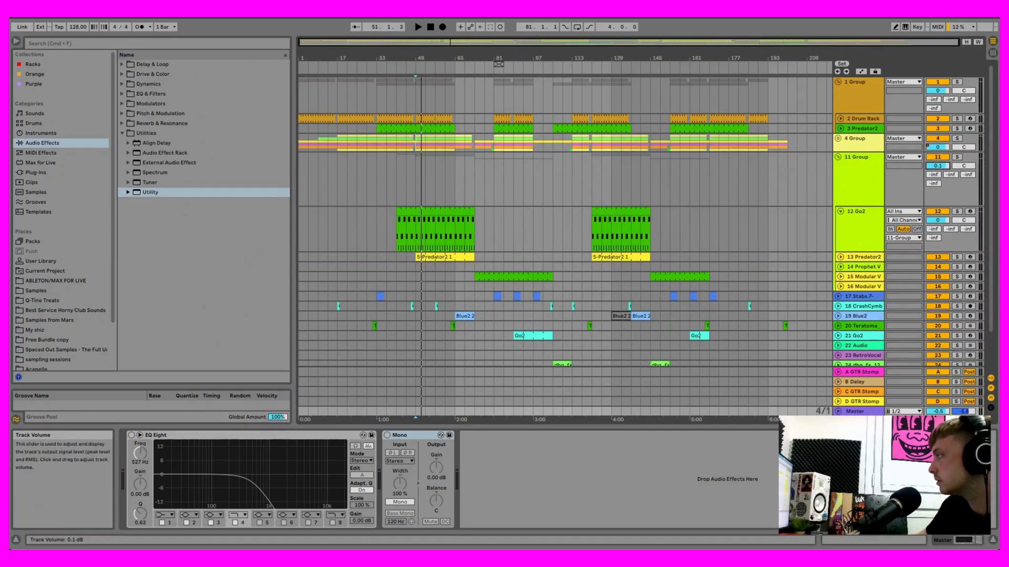
{"action": "left_click", "coordinate": [839, 157]}
{"action": "left_click", "coordinate": [839, 81]}
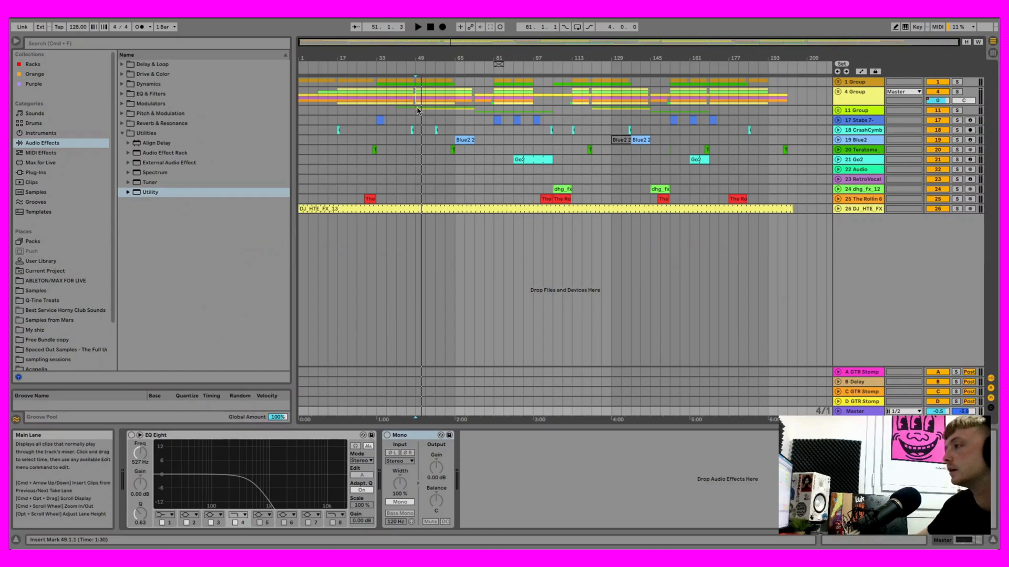
{"action": "left_click", "coordinate": [387, 111]}
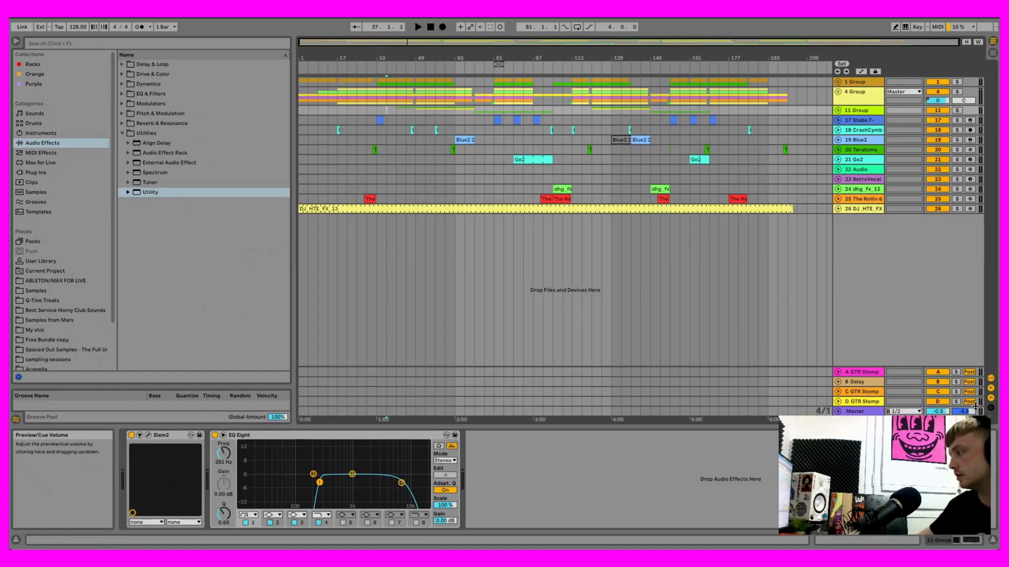
{"action": "key", "text": "Tab"}
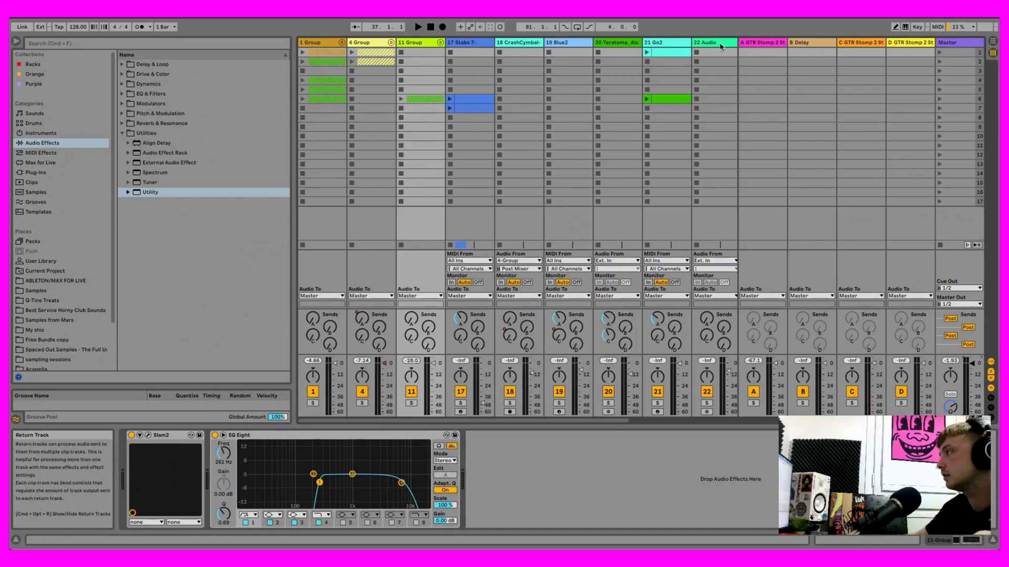
{"action": "key", "text": "Tab"}
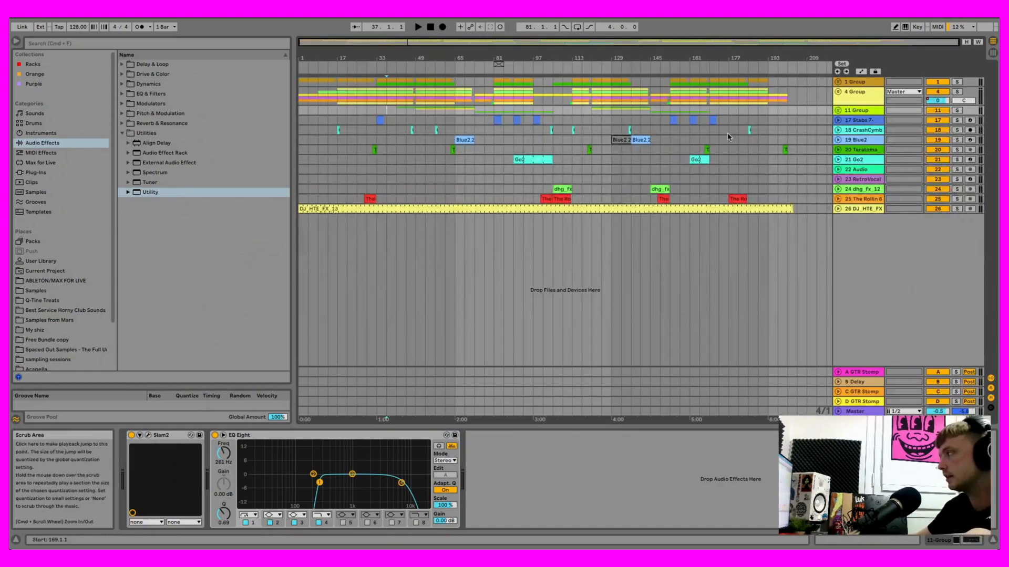
- Play a short passage from bar 53 with the Master track's devices shown, and stop playback
{"action": "left_click", "coordinate": [426, 90]}
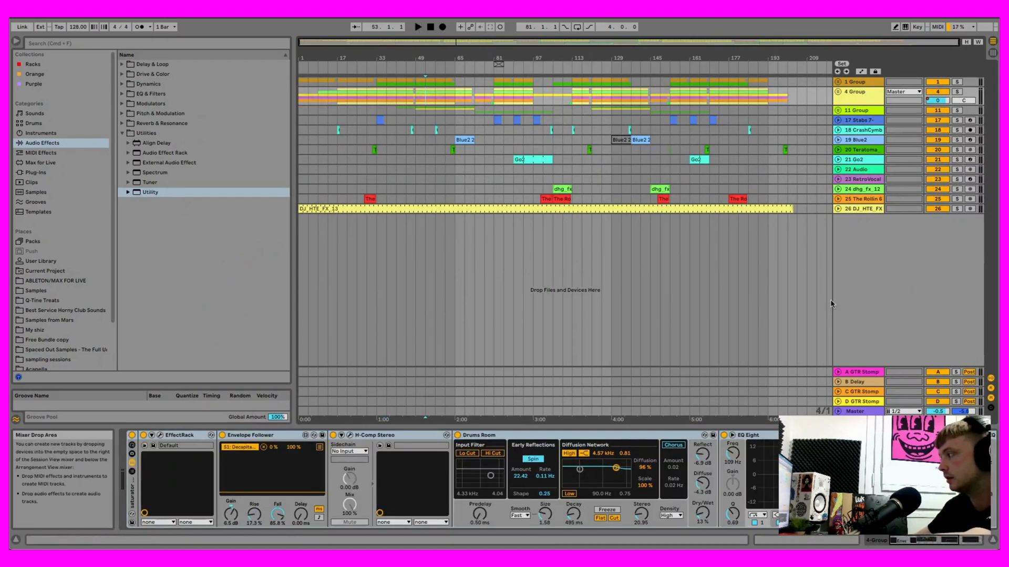
{"action": "left_click", "coordinate": [854, 412]}
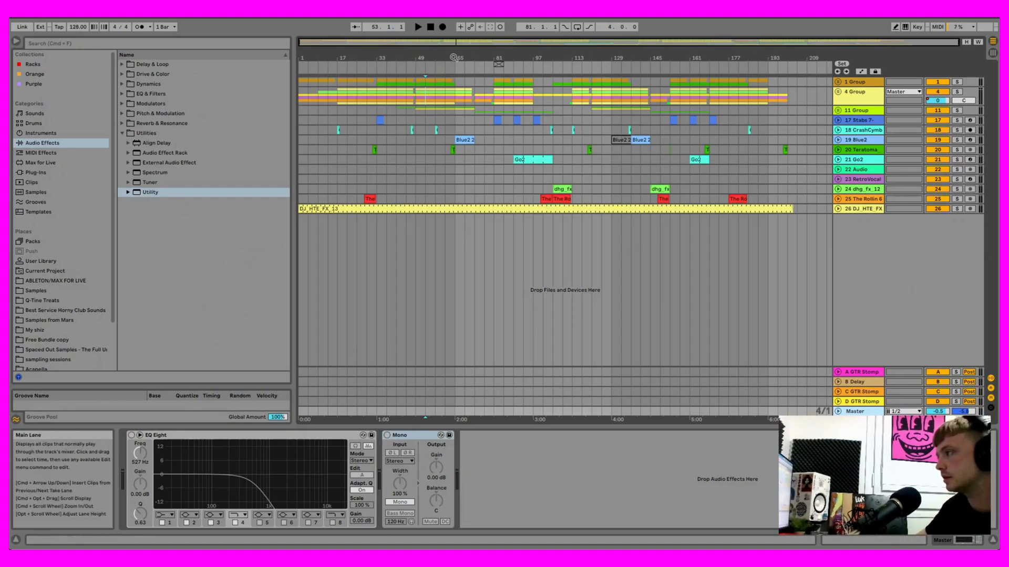
{"action": "left_click", "coordinate": [418, 27]}
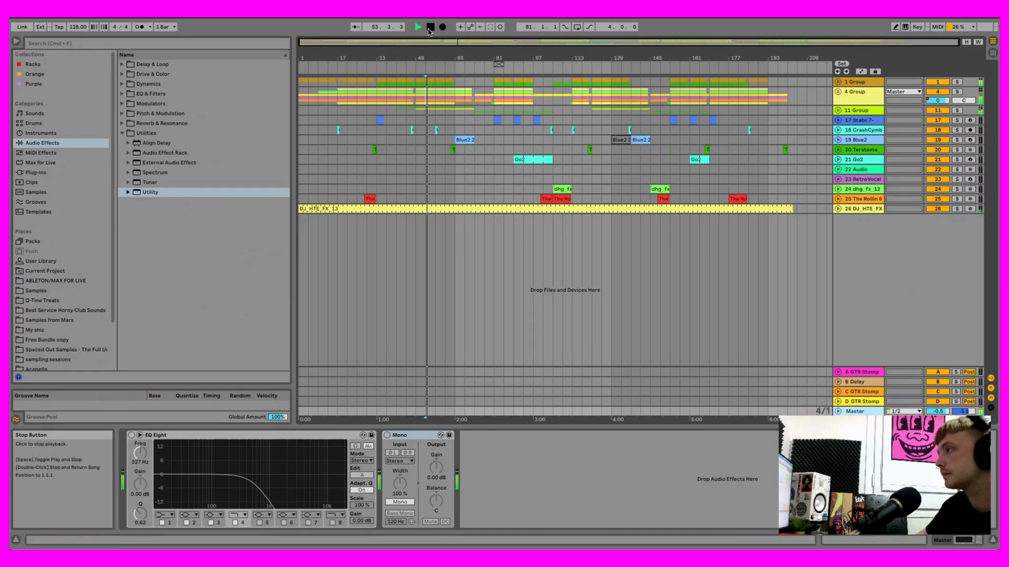
{"action": "key", "text": "space"}
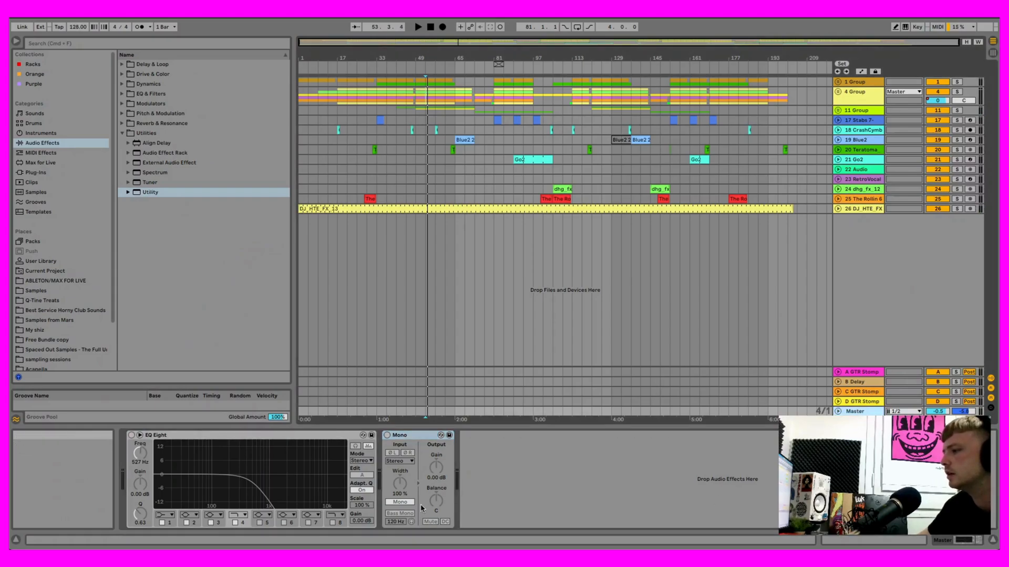
- Switch the Master track's Mono Utility on and off during playback to compare, leaving it active with Mono enabled
{"action": "left_click", "coordinate": [417, 26]}
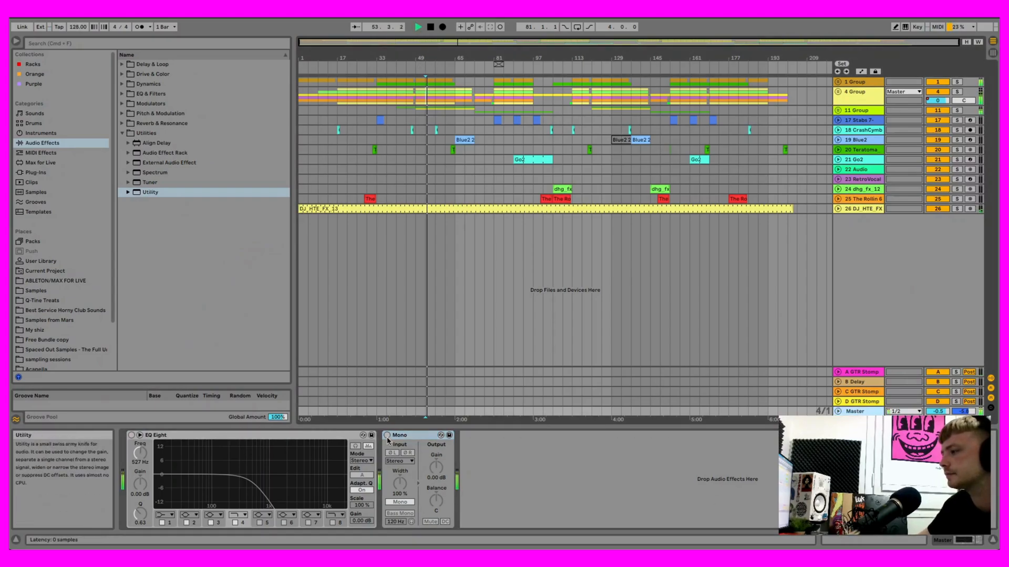
{"action": "left_click", "coordinate": [398, 502]}
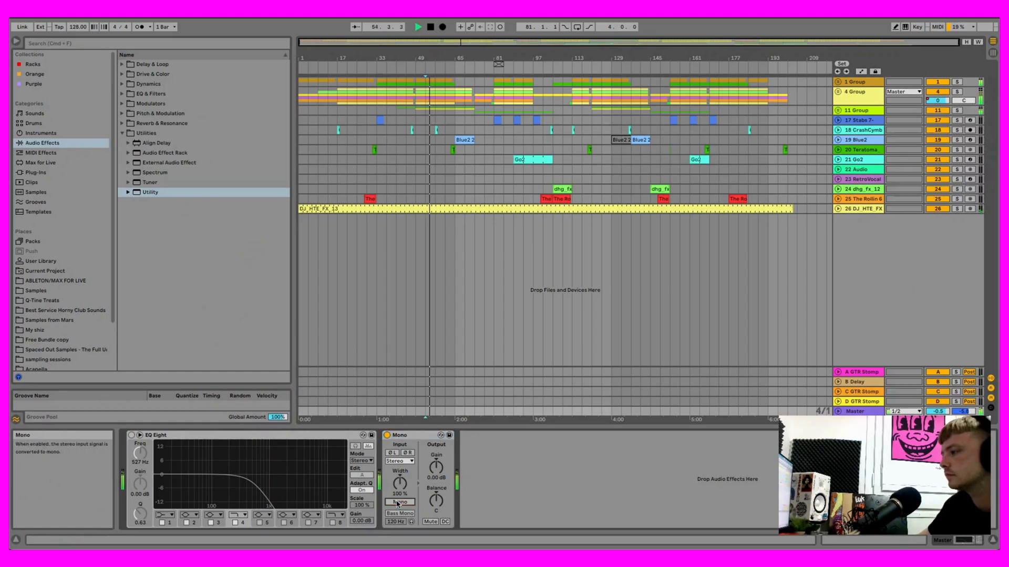
{"action": "left_click", "coordinate": [387, 435]}
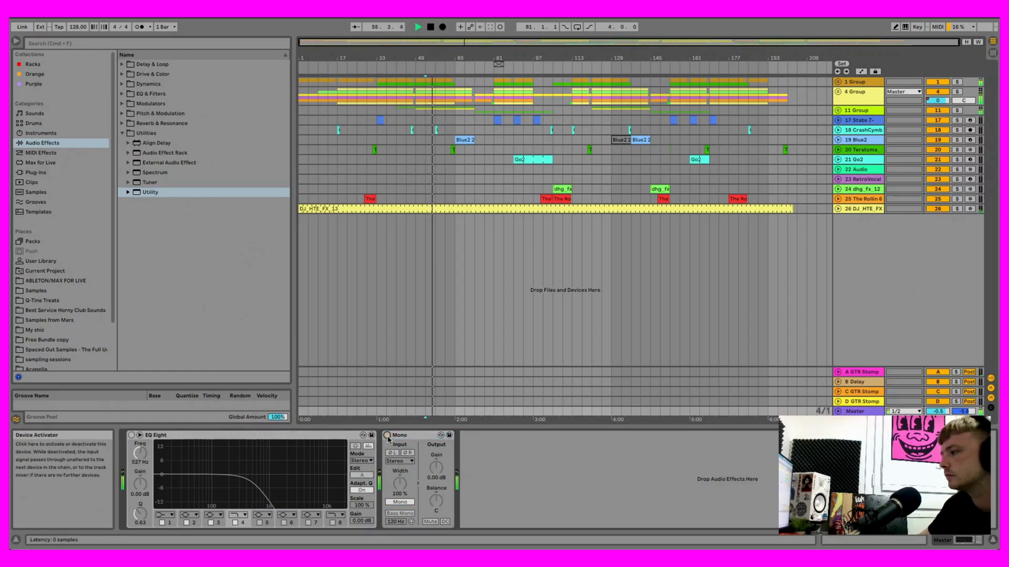
{"action": "left_click", "coordinate": [387, 435]}
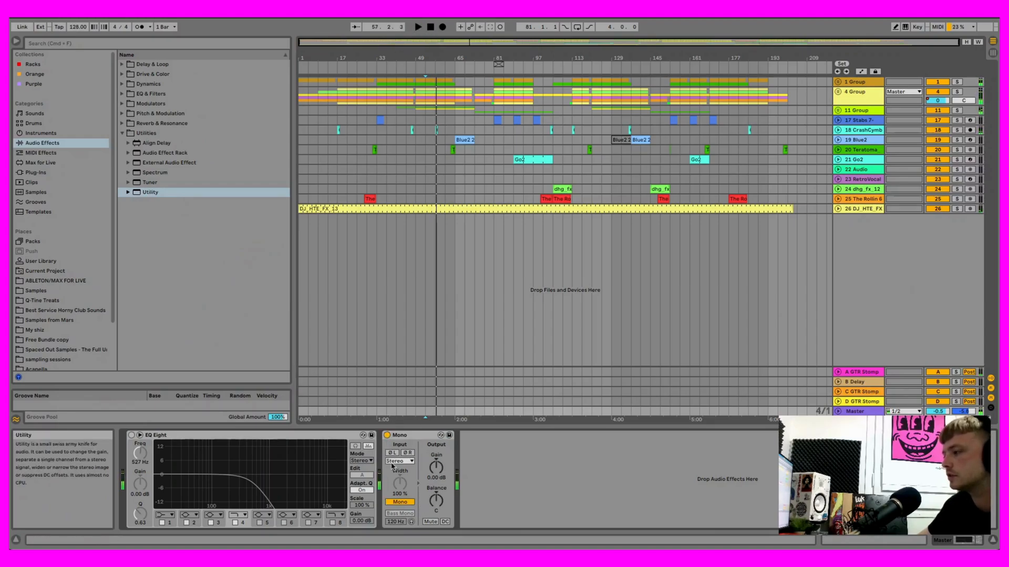
- Switch off the Master track's Mono Utility, and unfold 4 Group and 11 Group to show the devices on 13 Predator2
{"action": "left_click", "coordinate": [388, 435]}
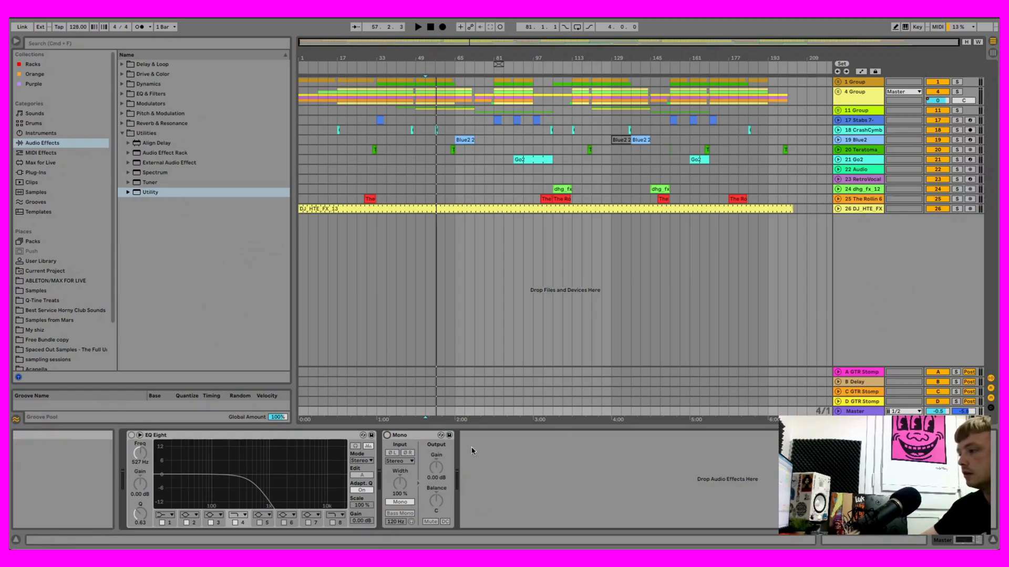
{"action": "left_click", "coordinate": [837, 93]}
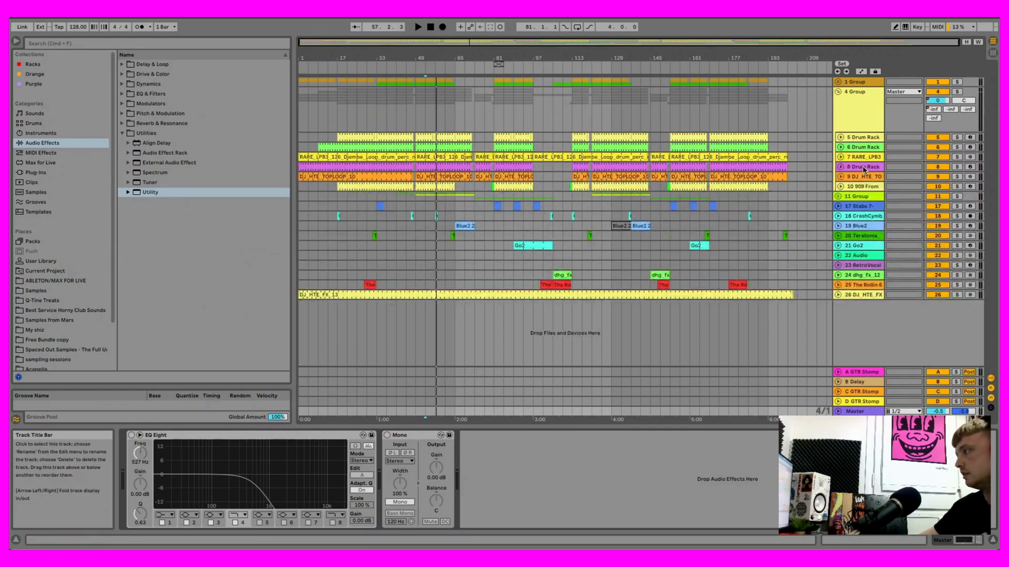
{"action": "left_click", "coordinate": [838, 197]}
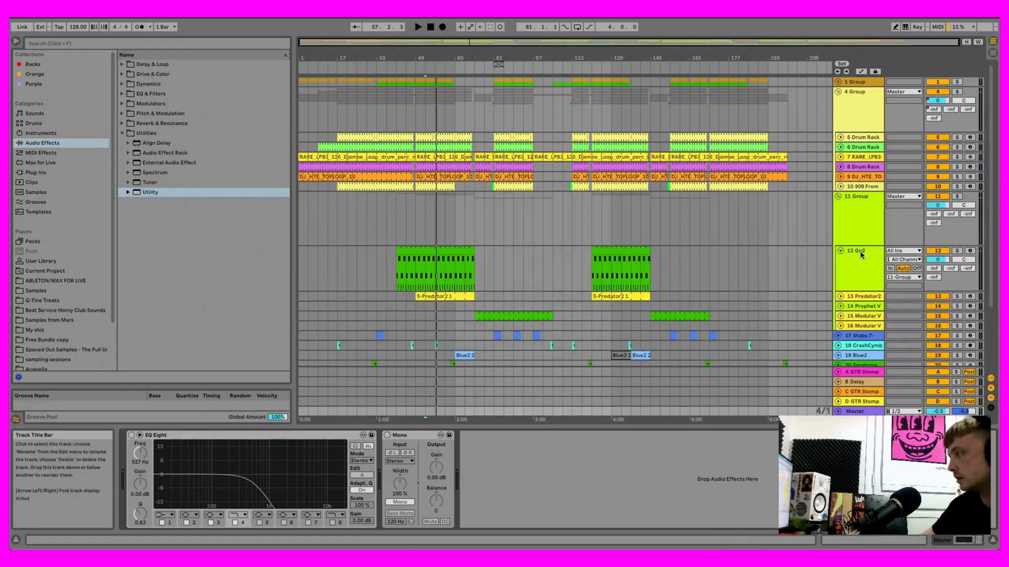
{"action": "left_click", "coordinate": [864, 297]}
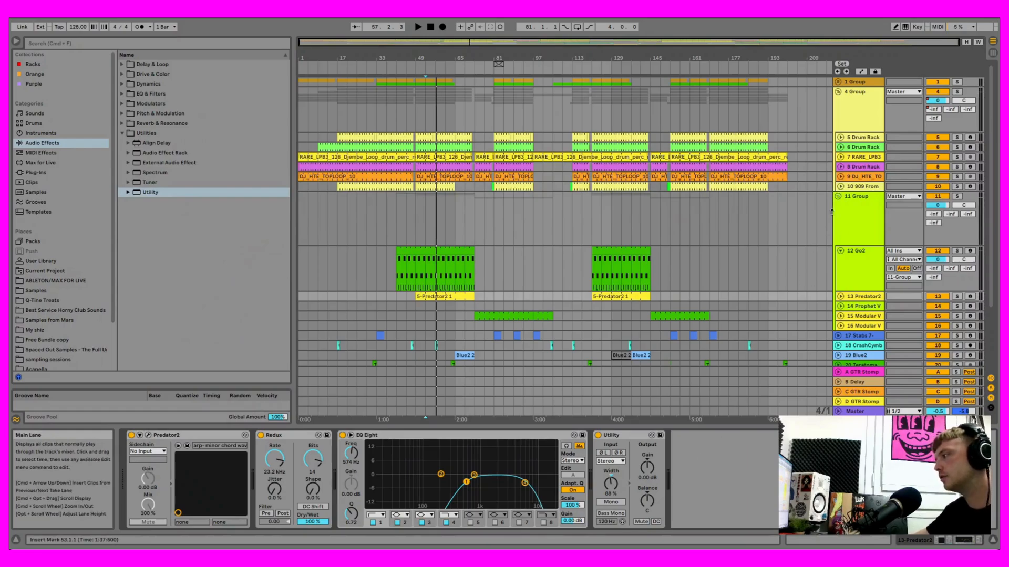
- Fold 11 Group and 4 Group back up in the arrangement
{"action": "left_click", "coordinate": [838, 197]}
{"action": "left_click", "coordinate": [838, 92]}
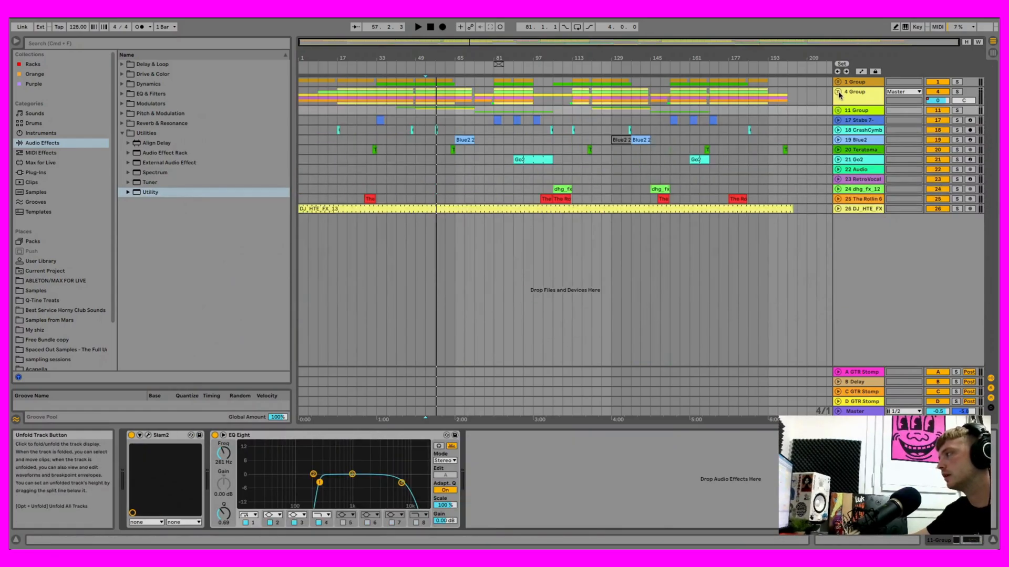
{"action": "left_click", "coordinate": [838, 111]}
{"action": "left_click", "coordinate": [838, 112]}
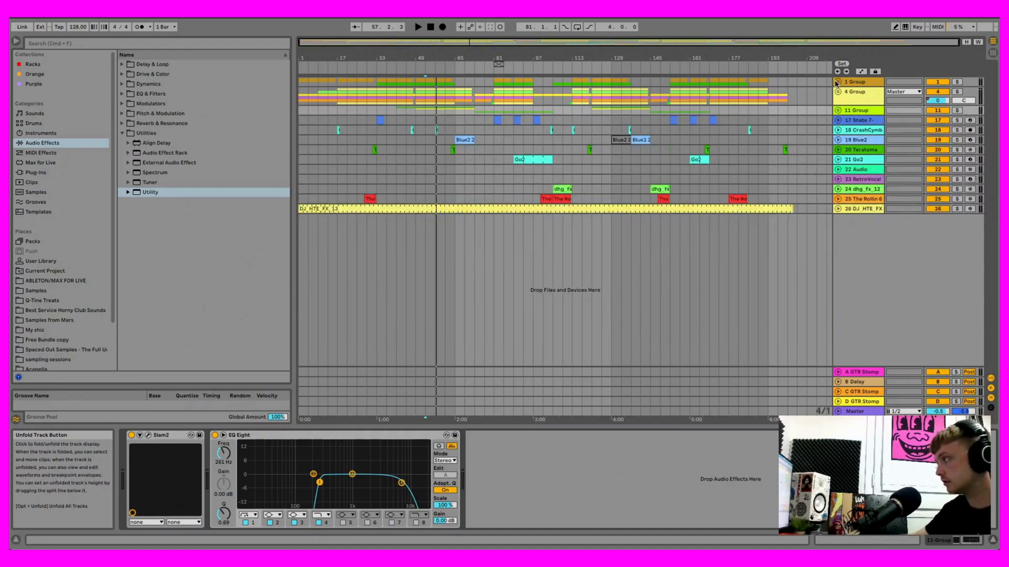
- Switch to Session View, unfold 1 Group, and play short passages to check its tracks' mixer levels
{"action": "key", "text": "Tab"}
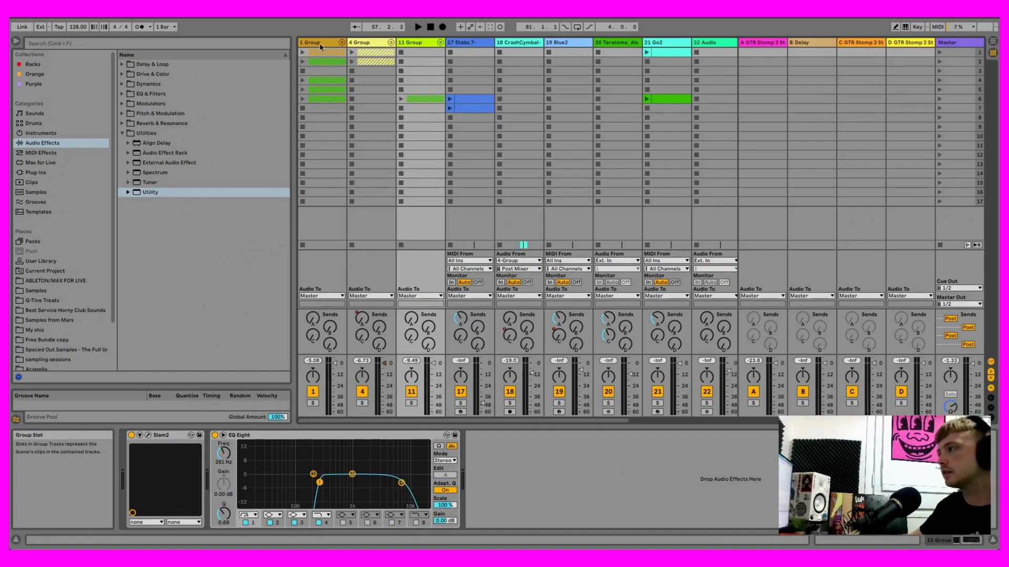
{"action": "left_click", "coordinate": [342, 42]}
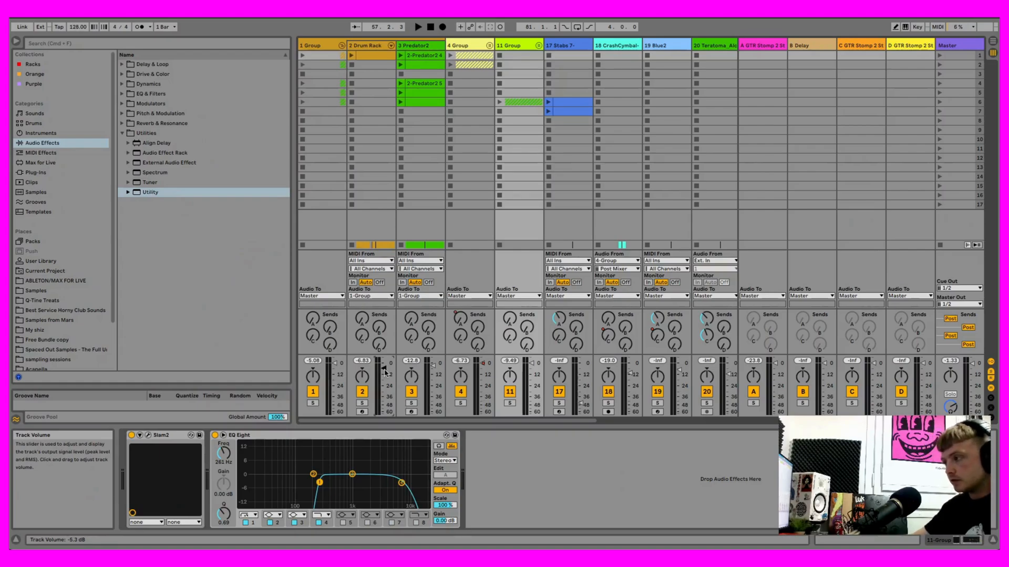
{"action": "left_click", "coordinate": [418, 27]}
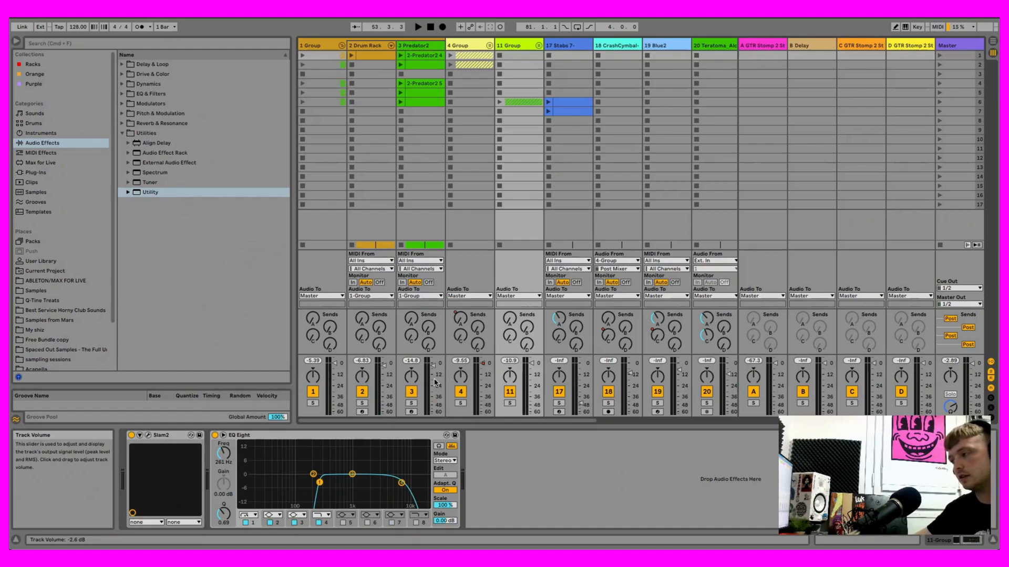
{"action": "left_click", "coordinate": [419, 27]}
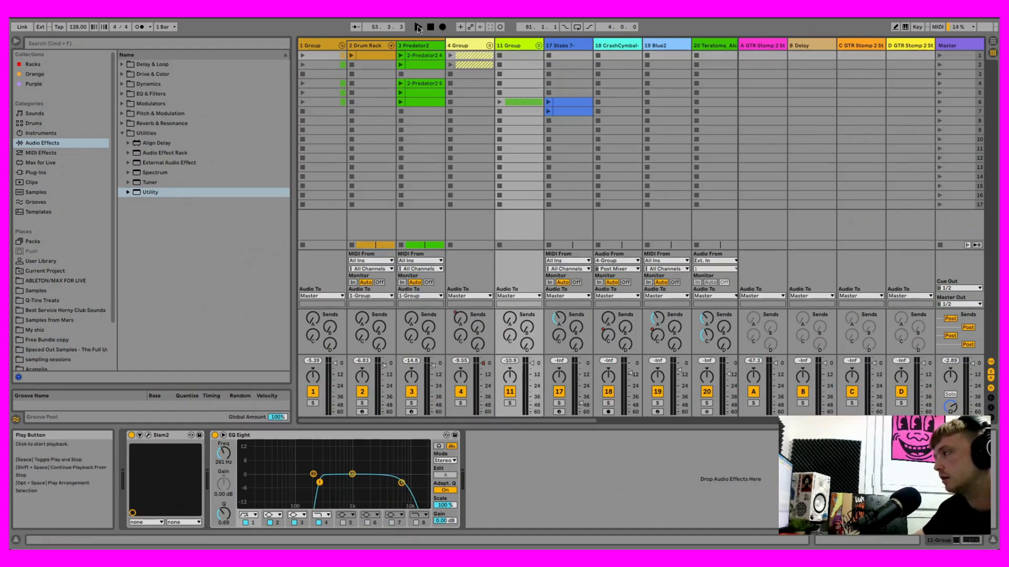
{"action": "key", "text": "space"}
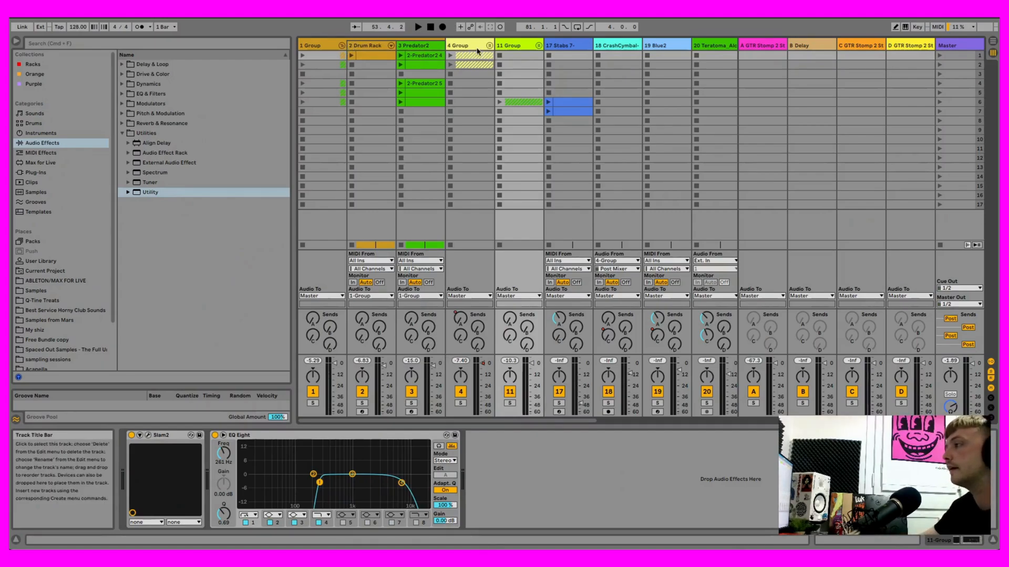
- Fold 1 Group, and briefly unfold 4 Group to check its tracks' mixer levels
{"action": "left_click", "coordinate": [342, 45]}
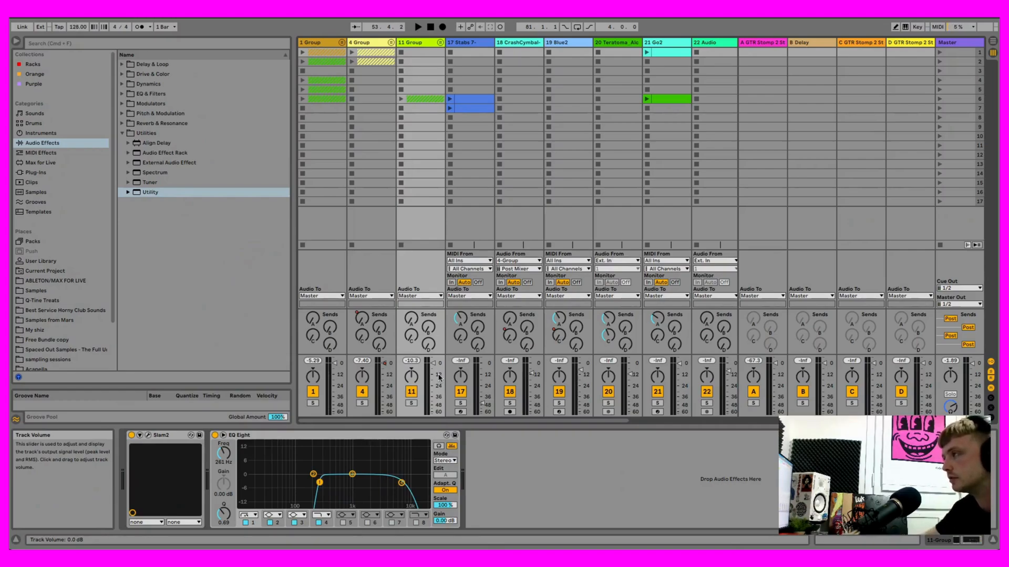
{"action": "left_click", "coordinate": [391, 44]}
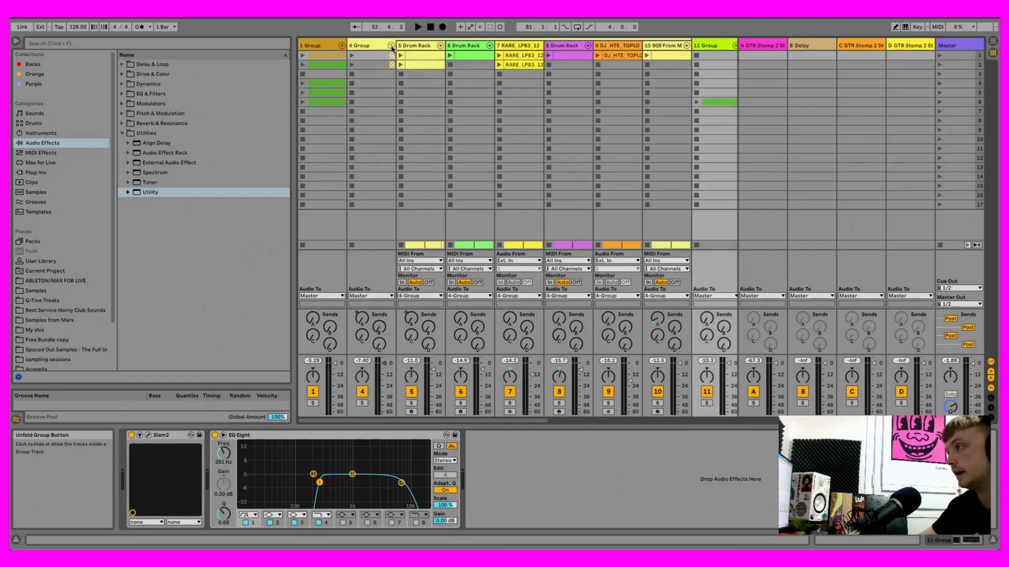
{"action": "left_click", "coordinate": [391, 46]}
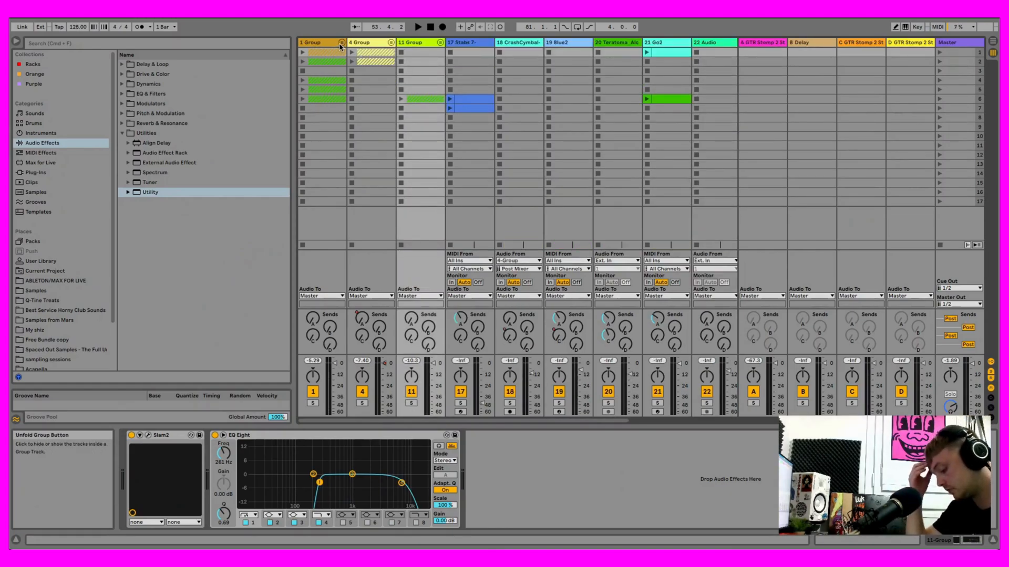
- Show the Master track's devices, play the song from its beginning, and switch on the EQ Eight
{"action": "left_click", "coordinate": [952, 42]}
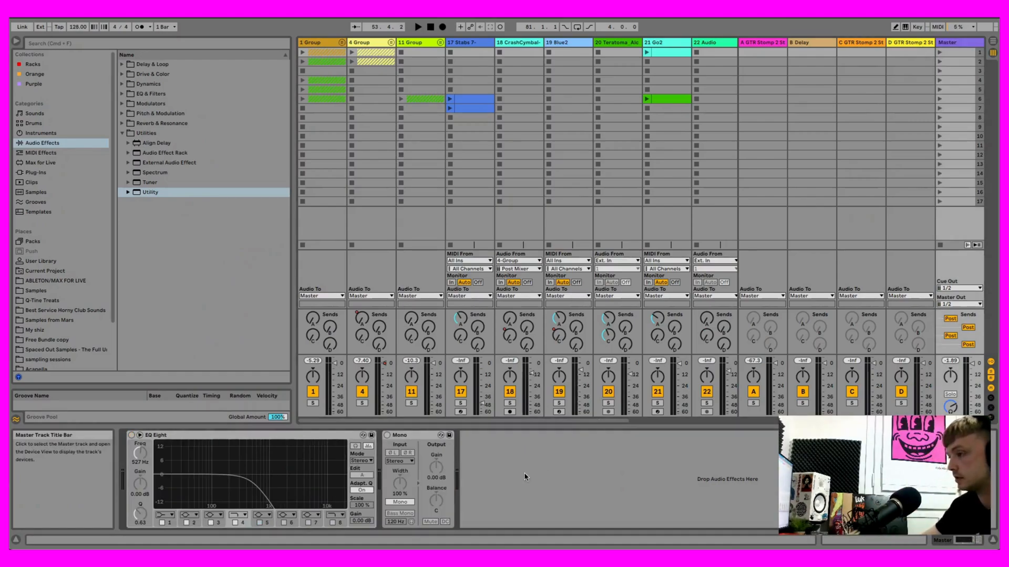
{"action": "left_click", "coordinate": [430, 27]}
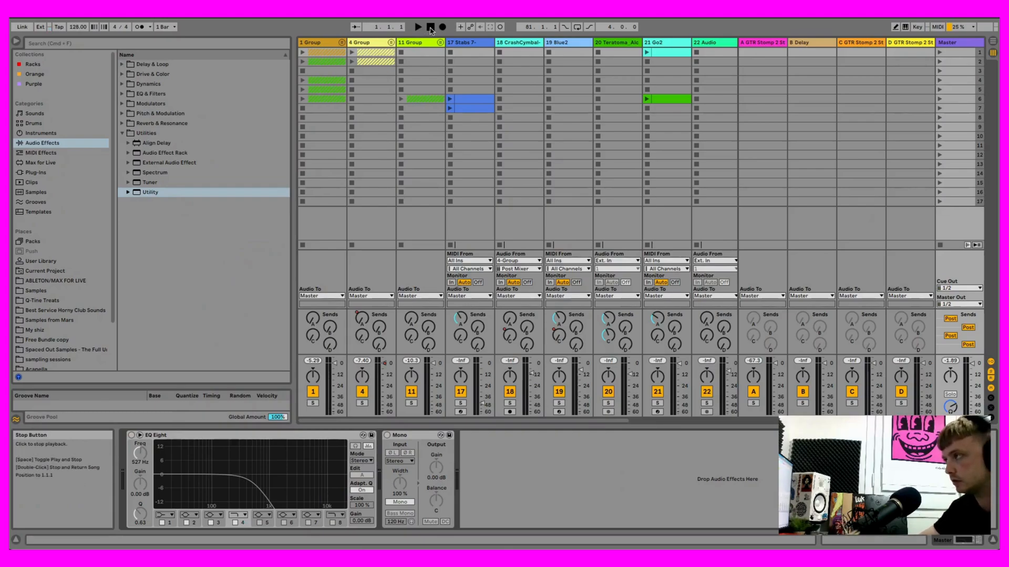
{"action": "key", "text": "space"}
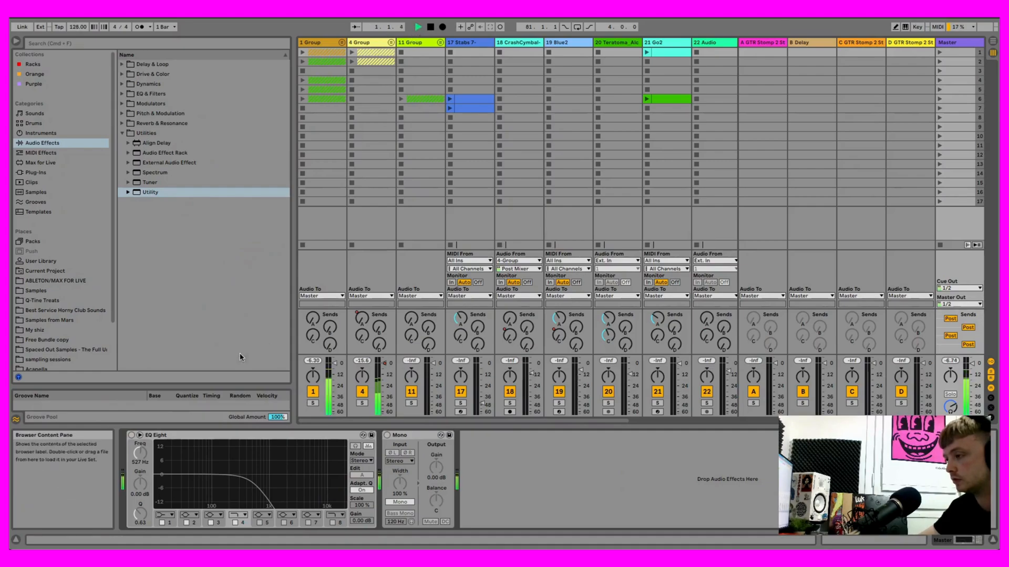
{"action": "left_click", "coordinate": [131, 434]}
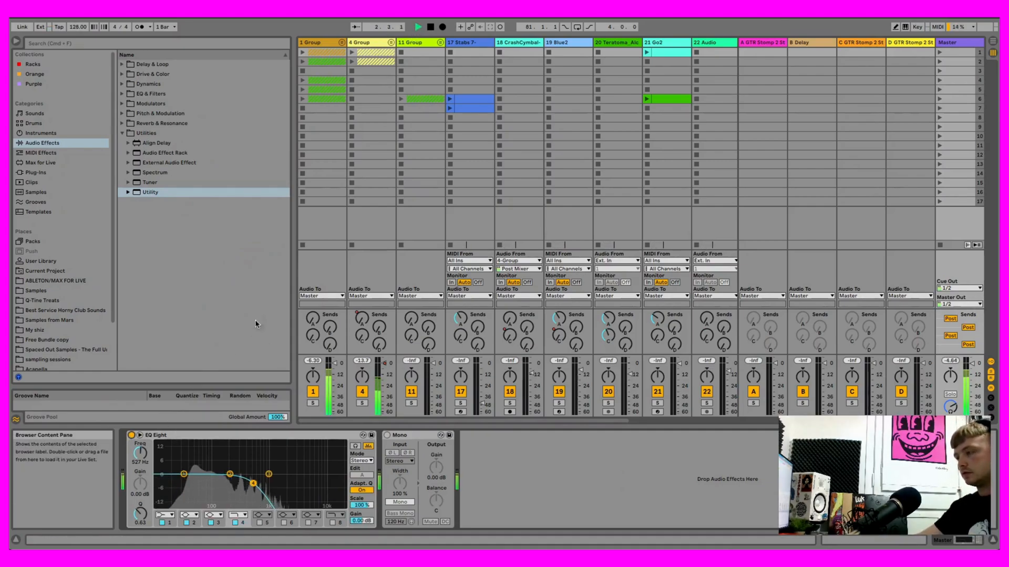
- Return to Arrangement View, play from bar 33, and lower the Master EQ Eight's high-cut frequency to 310 Hz
{"action": "key", "text": "Tab"}
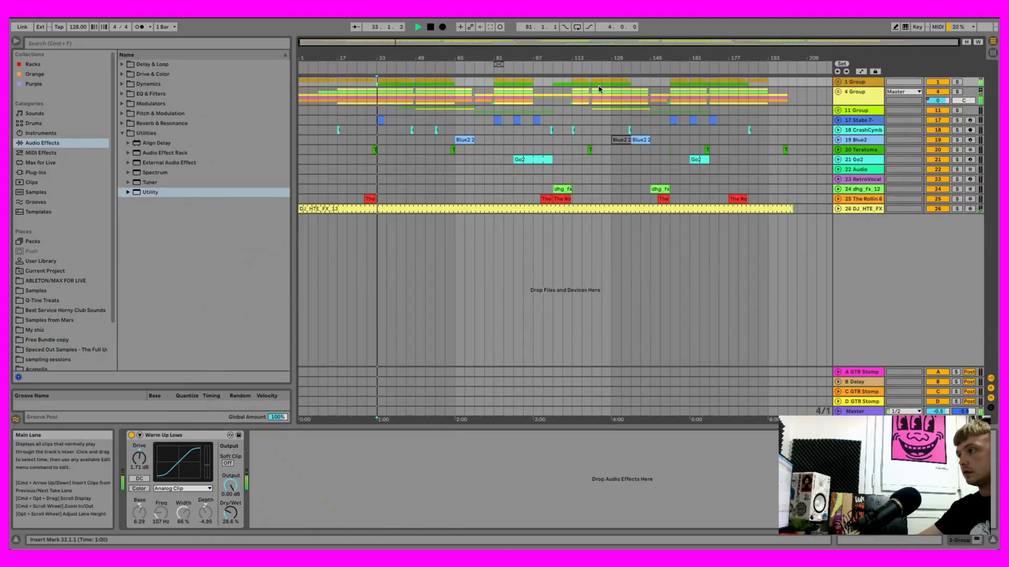
{"action": "left_click", "coordinate": [855, 411]}
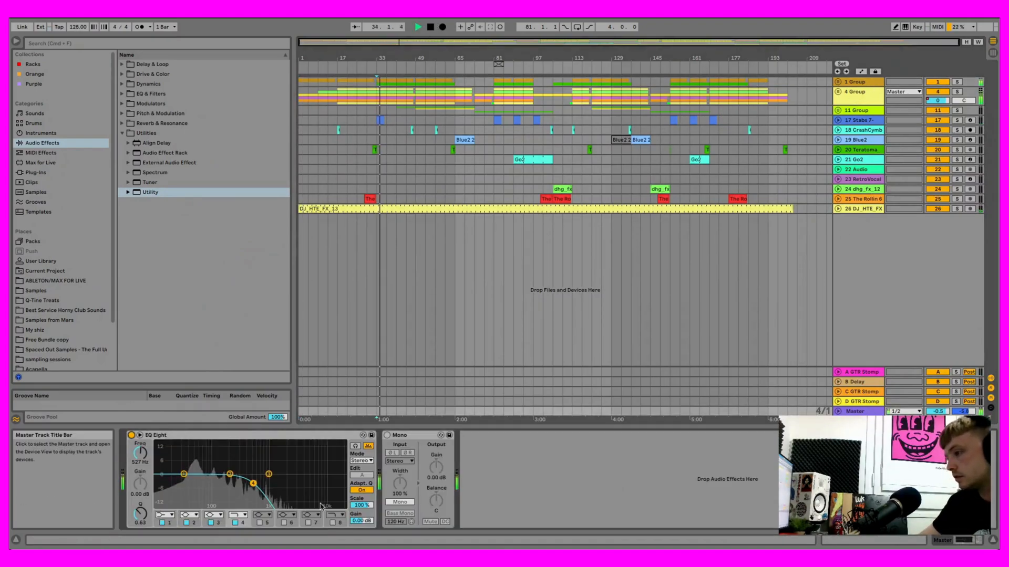
{"action": "left_click_drag", "start_coordinate": [249, 484], "coordinate": [240, 484]}
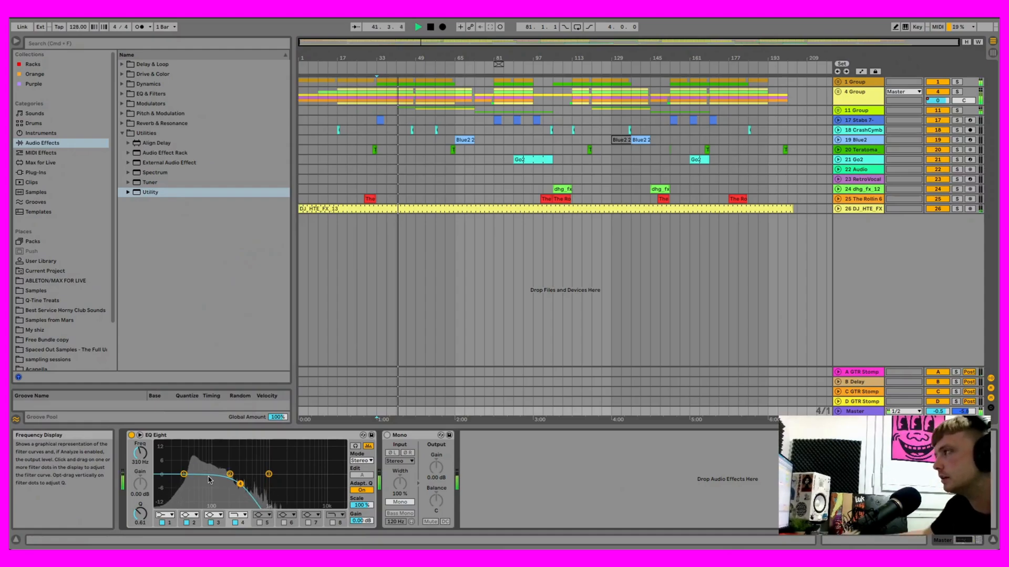
{"action": "mouse_move", "coordinate": [240, 484]}
{"action": "left_mouse_down"}
{"action": "mouse_move", "coordinate": [227, 482]}
{"action": "mouse_move", "coordinate": [235, 482]}
{"action": "left_mouse_up"}
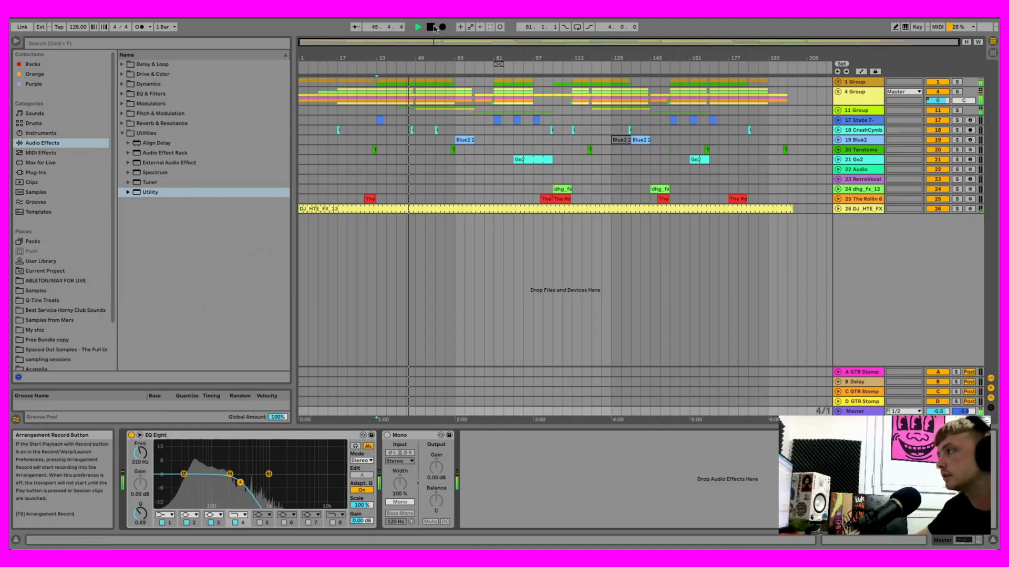
- Stop playback, raise the Master EQ Eight's high-cut frequency to 22 kHz, and switch the EQ Eight off
{"action": "key", "text": "space"}
{"action": "left_click_drag", "start_coordinate": [239, 485], "coordinate": [346, 475]}
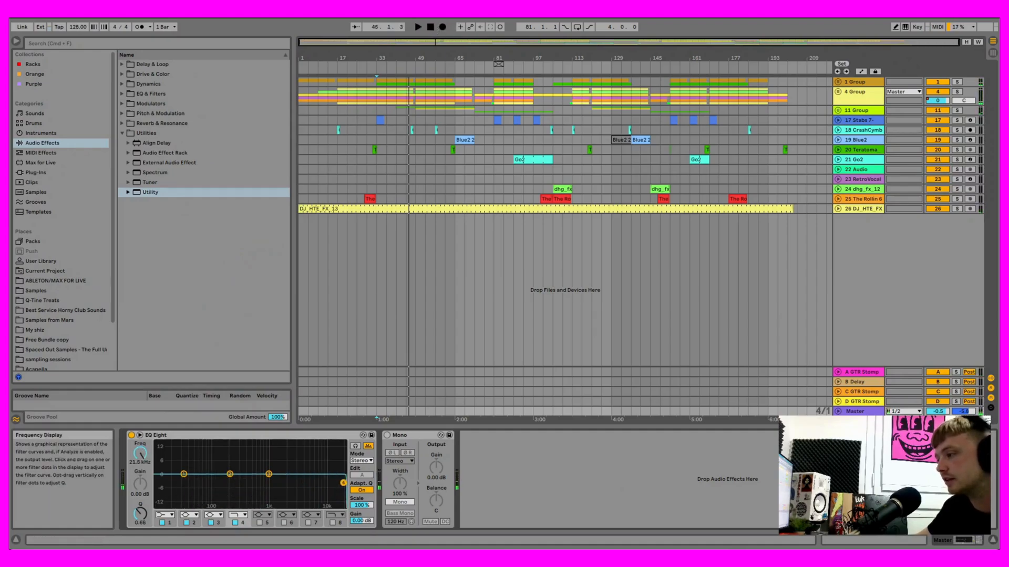
{"action": "left_click", "coordinate": [131, 435]}
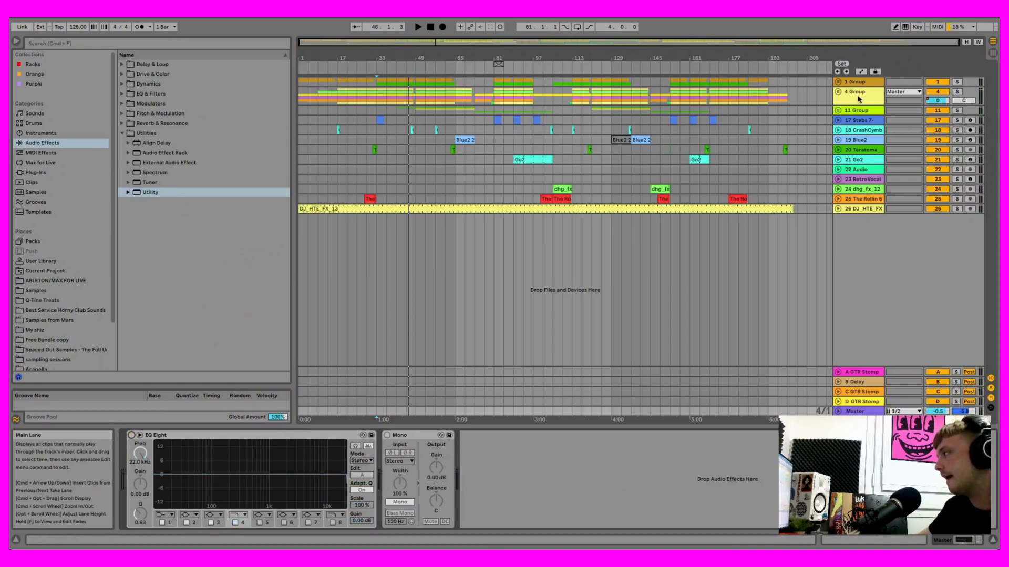
- Unfold 1 Group, show the devices of 2 Drum Rack, and enlarge its expanded EQ Eight display
{"action": "left_click", "coordinate": [838, 82]}
{"action": "left_click", "coordinate": [408, 122]}
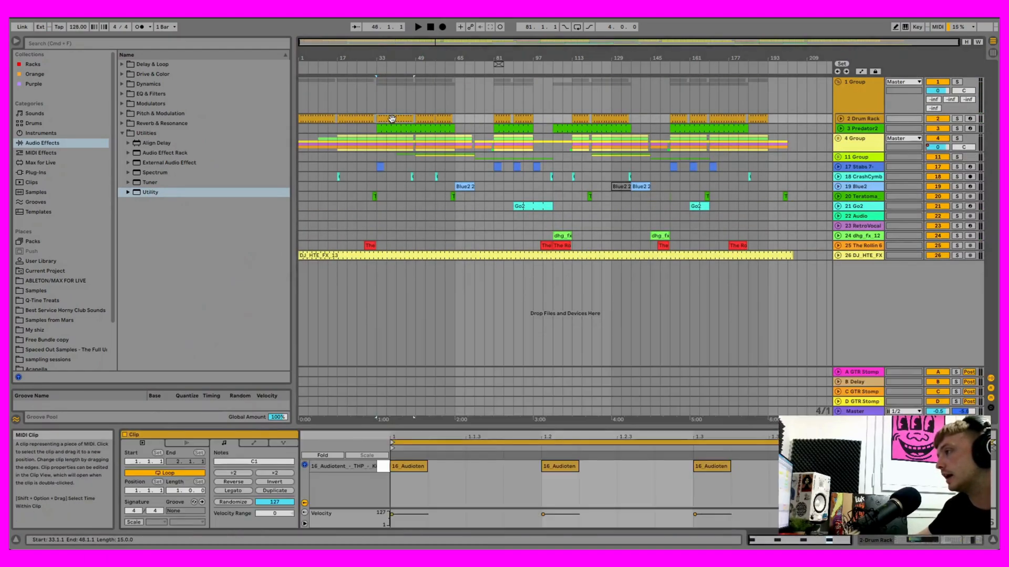
{"action": "left_click", "coordinate": [859, 119]}
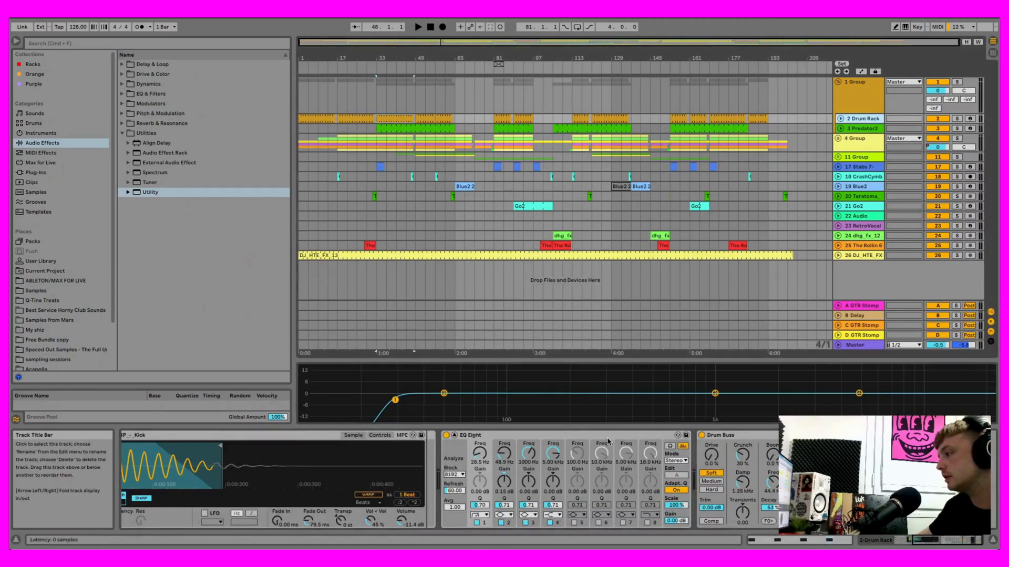
{"action": "left_click_drag", "start_coordinate": [597, 363], "coordinate": [607, 276]}
{"action": "left_click_drag", "start_coordinate": [608, 220], "coordinate": [608, 222]}
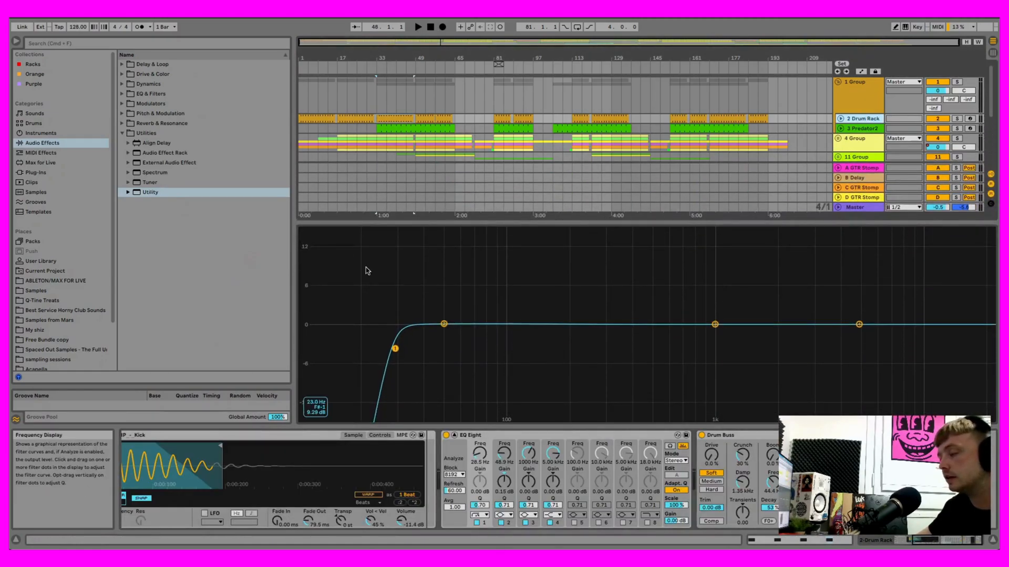
{"action": "left_click", "coordinate": [122, 94]}
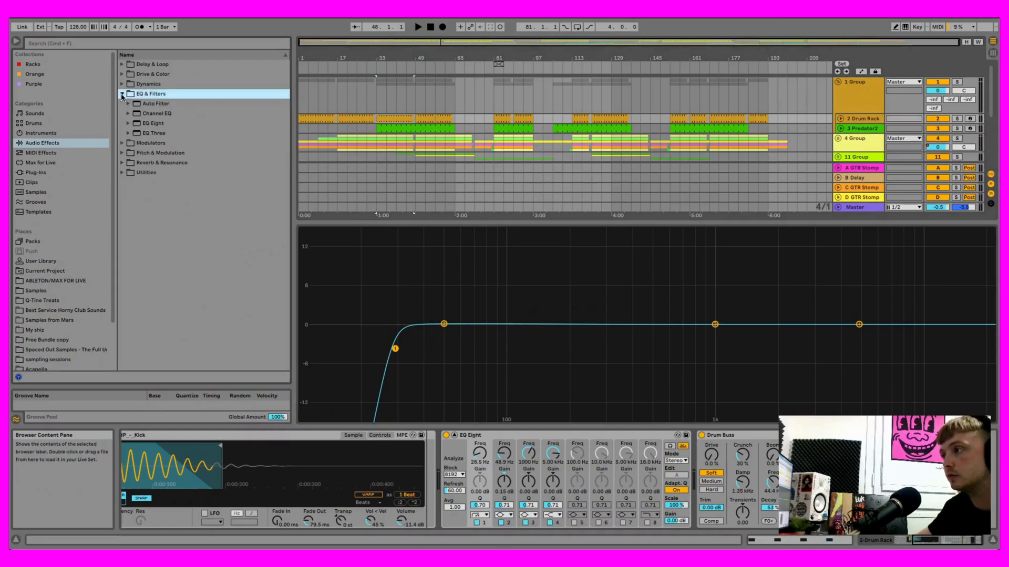
{"action": "left_click", "coordinate": [122, 134]}
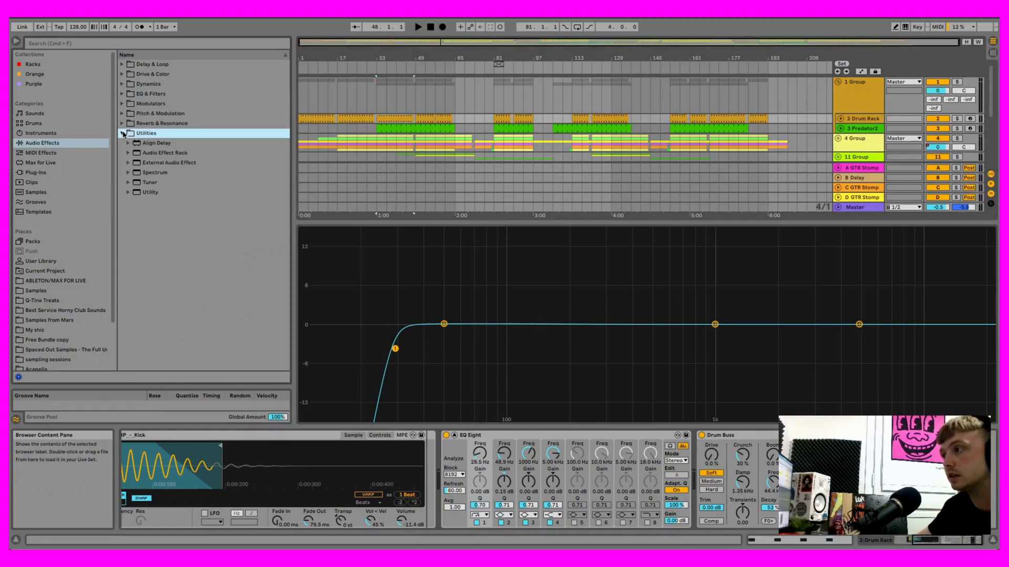
{"action": "left_click", "coordinate": [157, 173]}
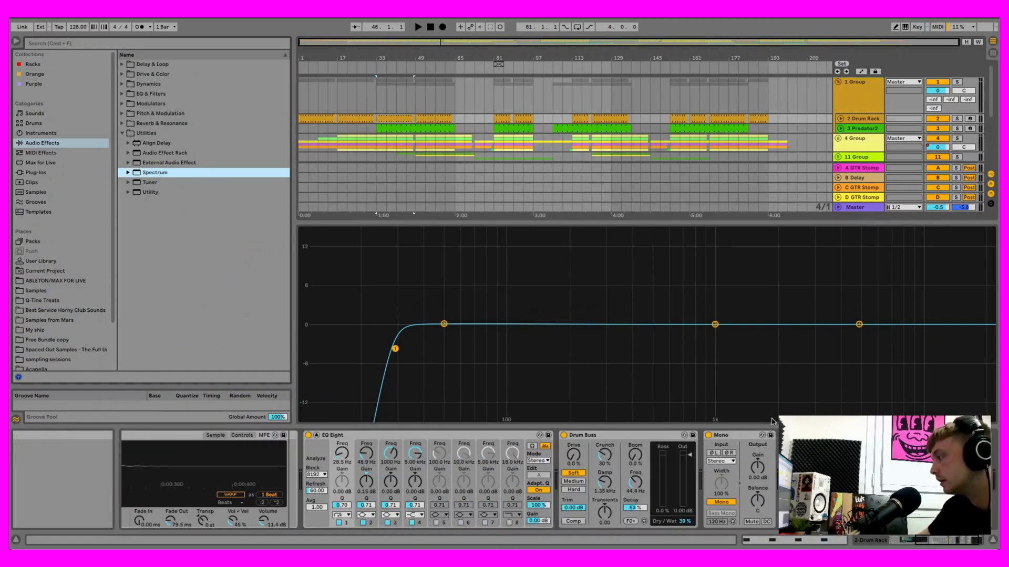
- Play from bar 33, replace the expanded EQ Eight display with the Spectrum's expanded view, and stop playback
{"action": "left_click", "coordinate": [415, 27]}
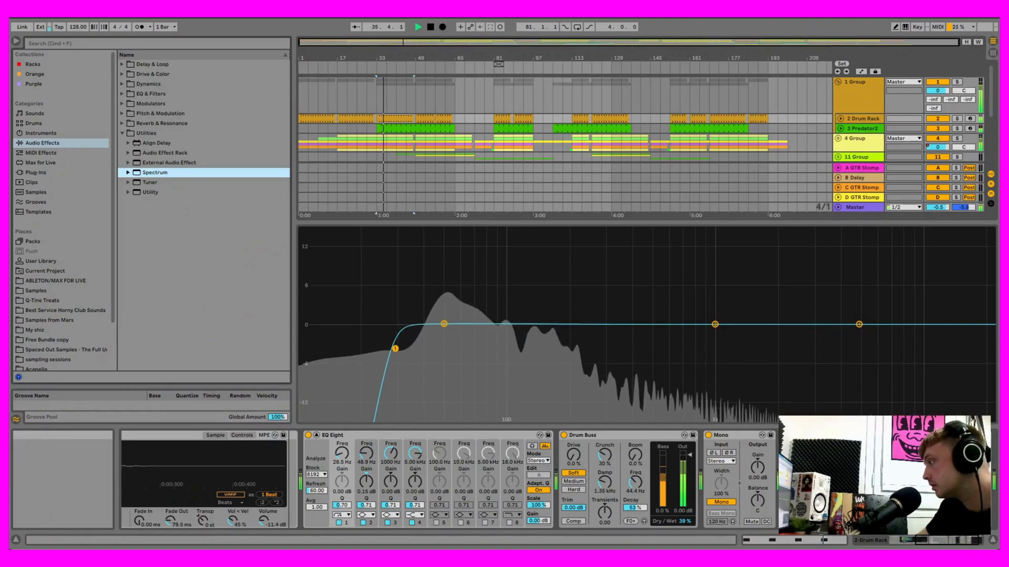
{"action": "left_click", "coordinate": [316, 435]}
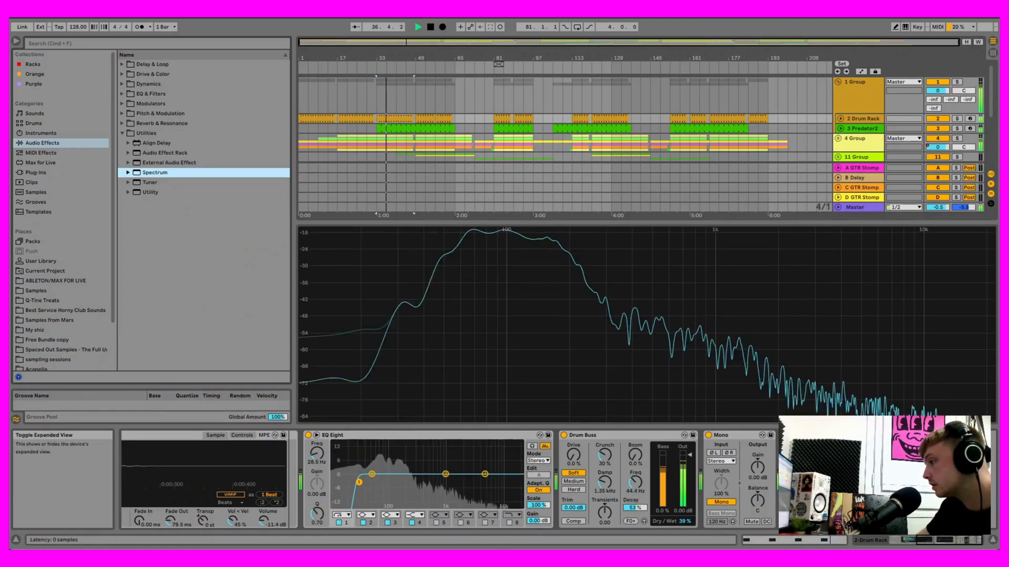
{"action": "left_click", "coordinate": [794, 435]}
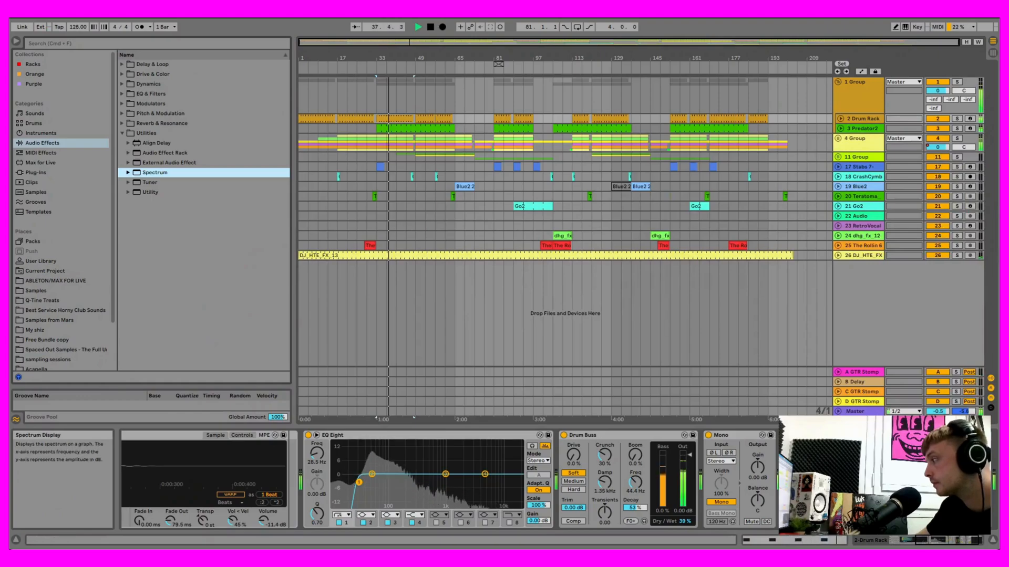
{"action": "left_click", "coordinate": [793, 435]}
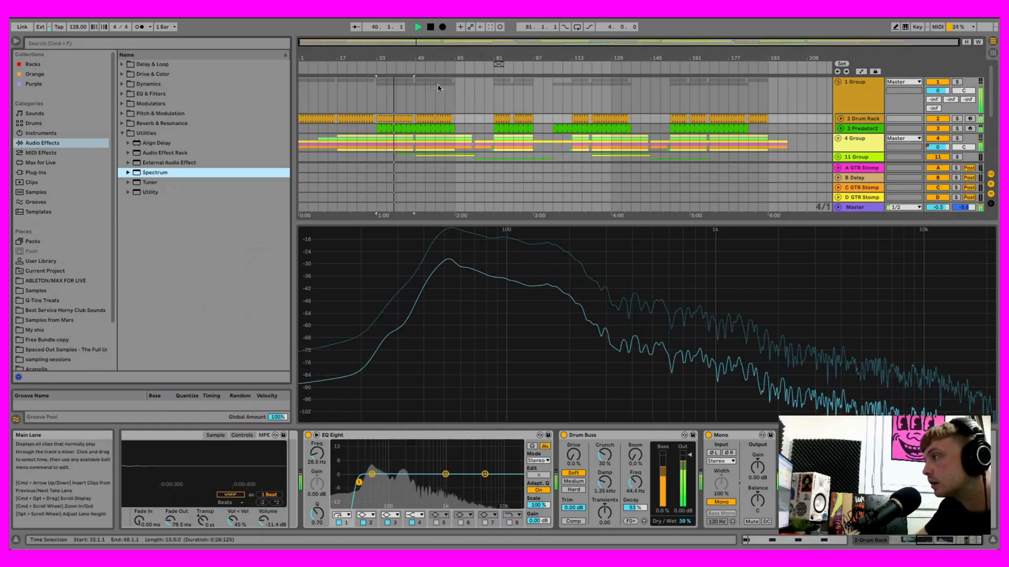
{"action": "left_click", "coordinate": [429, 29]}
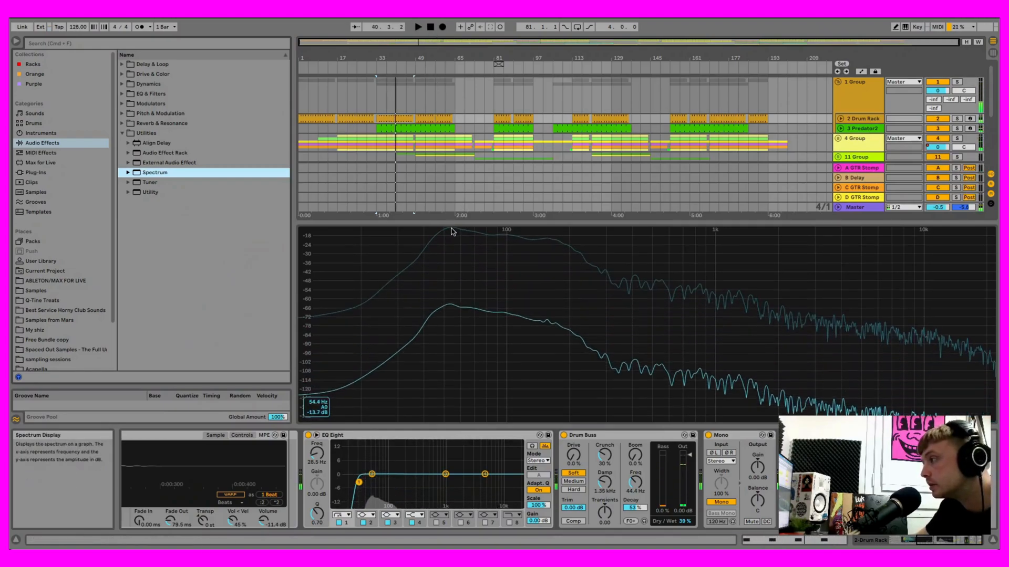
- Briefly play the song from bar 33 and reduce the height of the expanded Spectrum display
{"action": "left_click", "coordinate": [418, 27]}
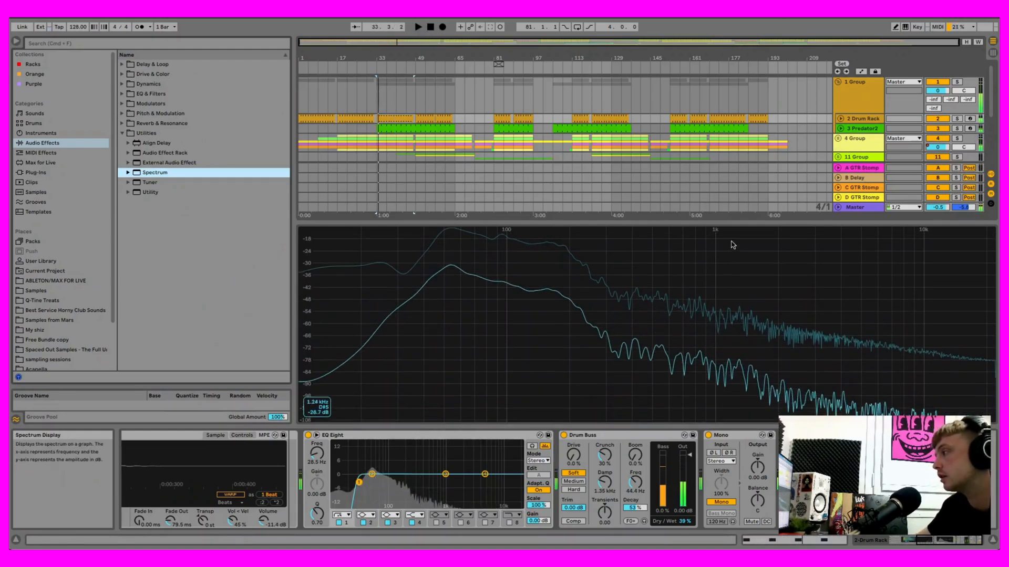
{"action": "left_click_drag", "start_coordinate": [734, 228], "coordinate": [736, 363]}
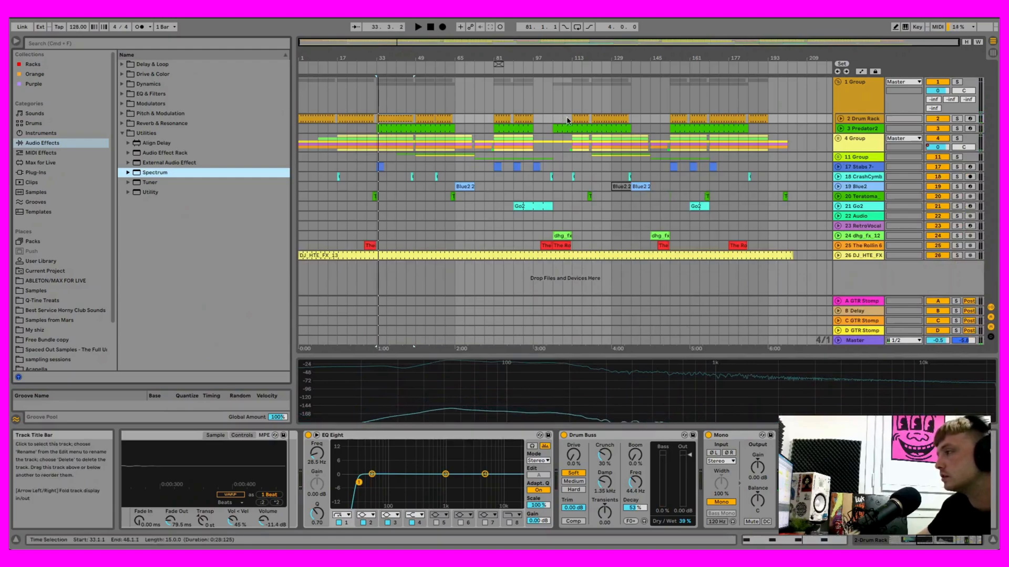
- Play the song with 3 Predator2's EQ Eight expanded, try lowering its band 1 low-cut frequency to 35 Hz, and stop playback
{"action": "left_click", "coordinate": [870, 129]}
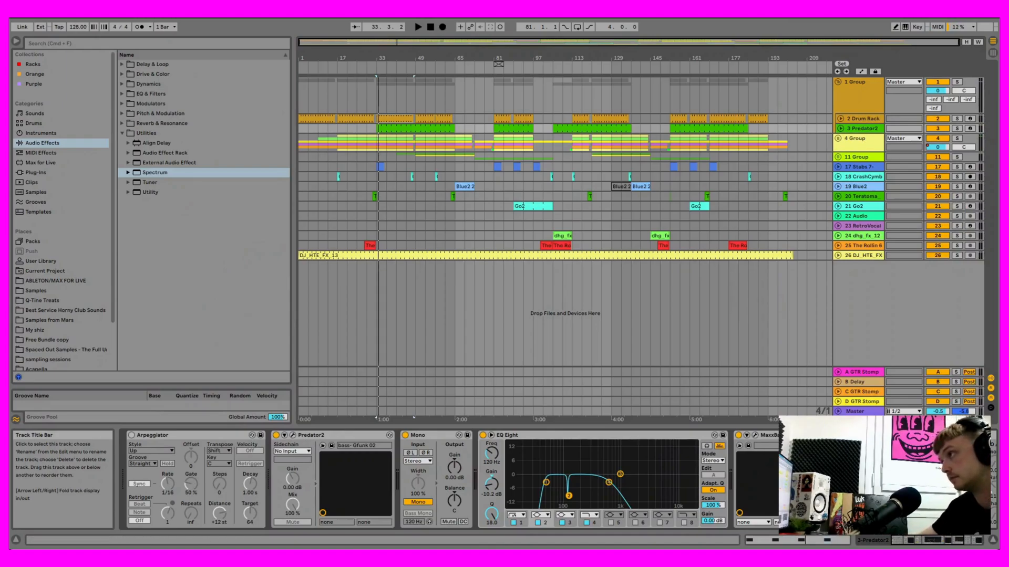
{"action": "key", "text": "space"}
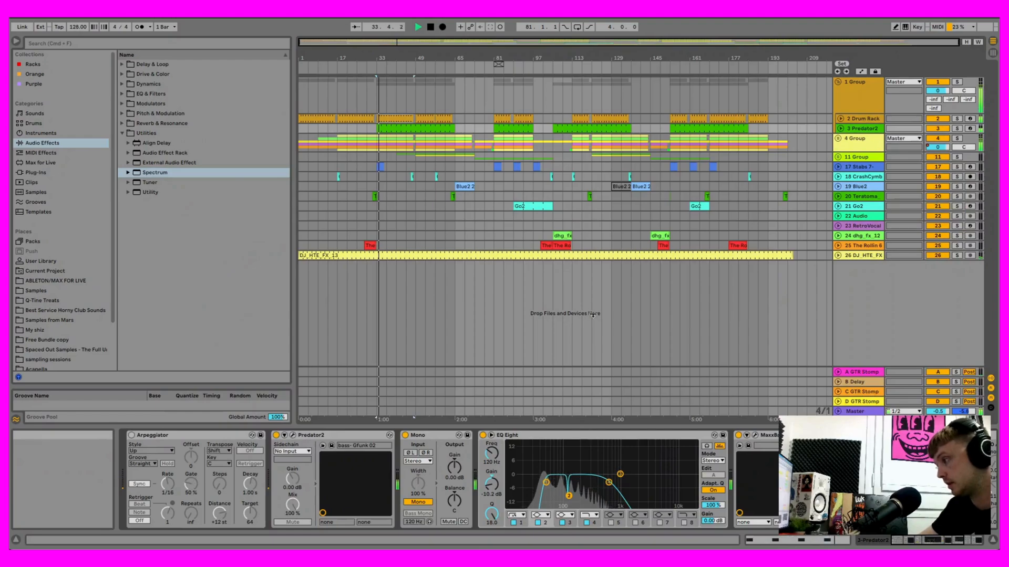
{"action": "left_click", "coordinate": [491, 435]}
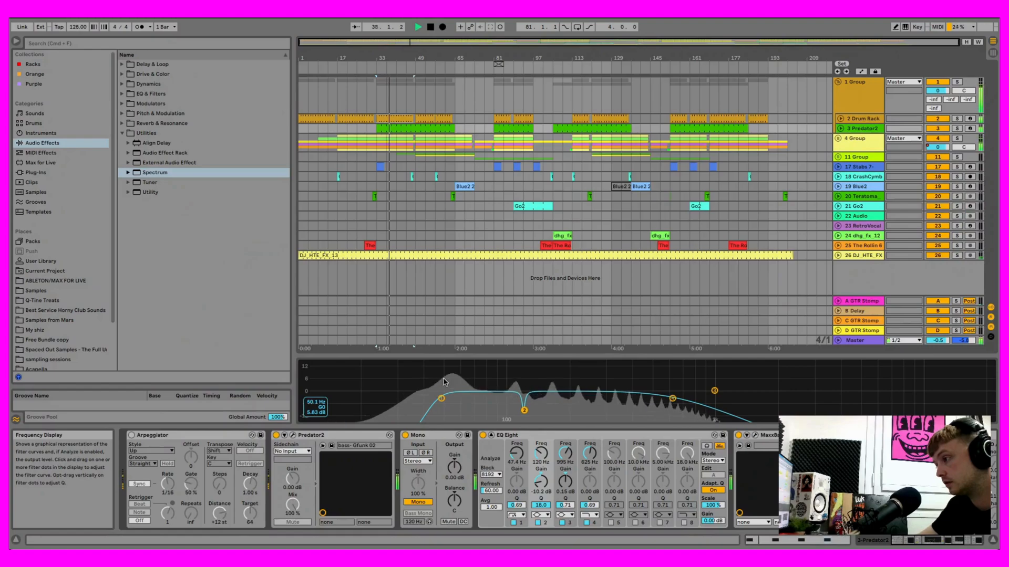
{"action": "left_click", "coordinate": [524, 410]}
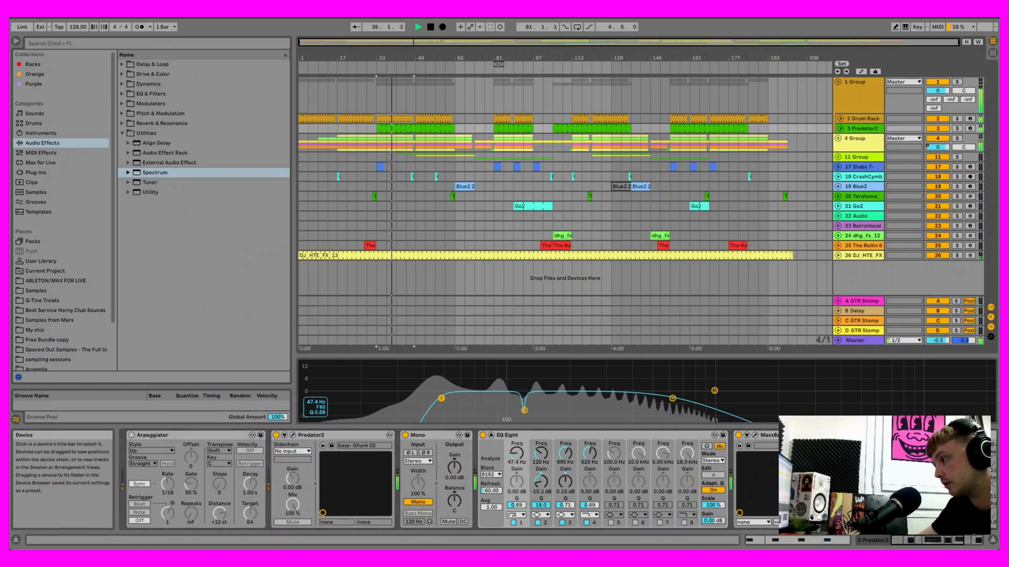
{"action": "left_click_drag", "start_coordinate": [440, 398], "coordinate": [414, 398]}
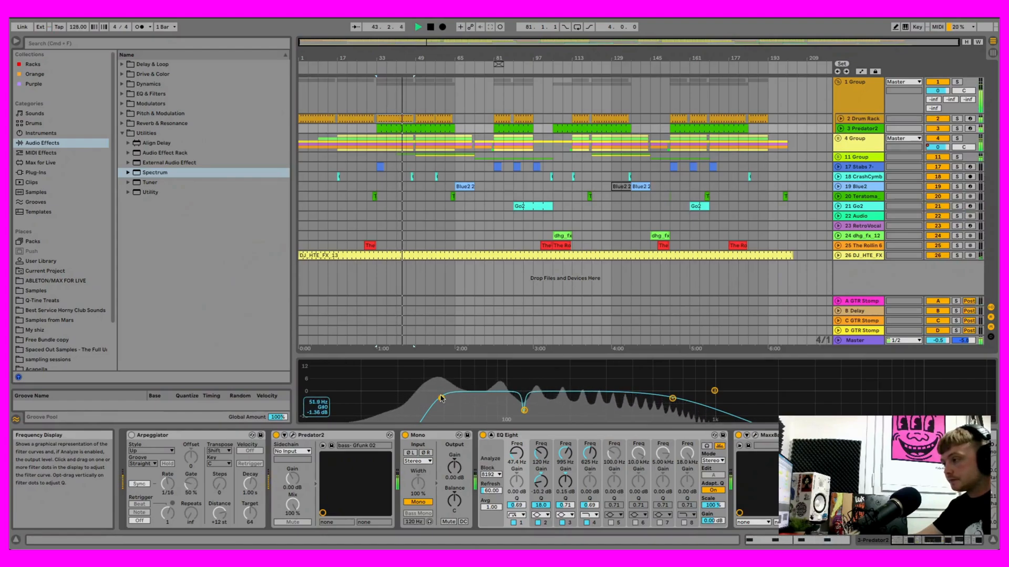
{"action": "left_click", "coordinate": [430, 26]}
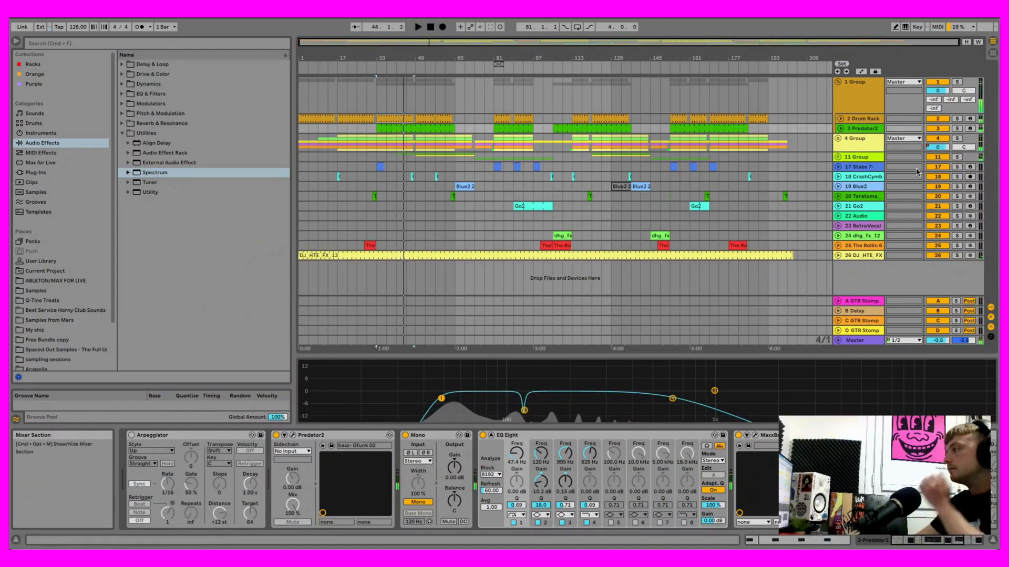
- Fold and unfold 1 Group, show 2 Drum Rack's devices, and play from bar 33 to examine the drum frequencies in Spectrum
{"action": "left_click", "coordinate": [838, 82]}
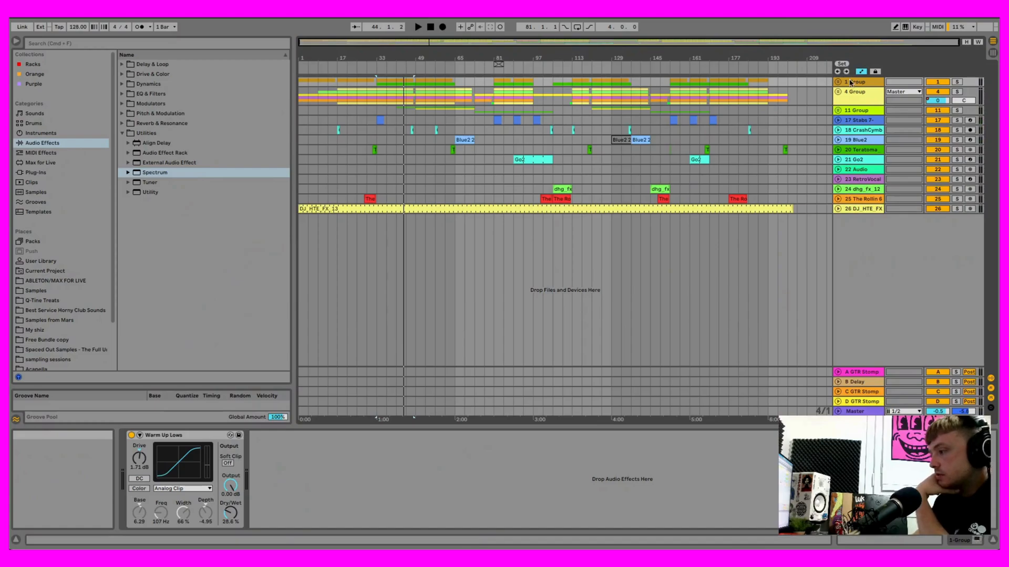
{"action": "left_click", "coordinate": [838, 81]}
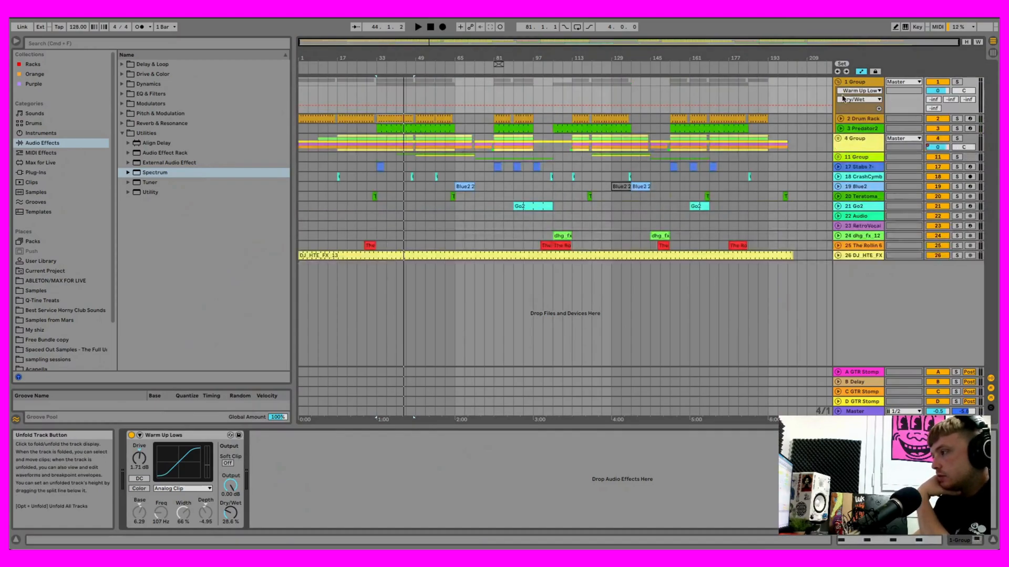
{"action": "left_click", "coordinate": [856, 118]}
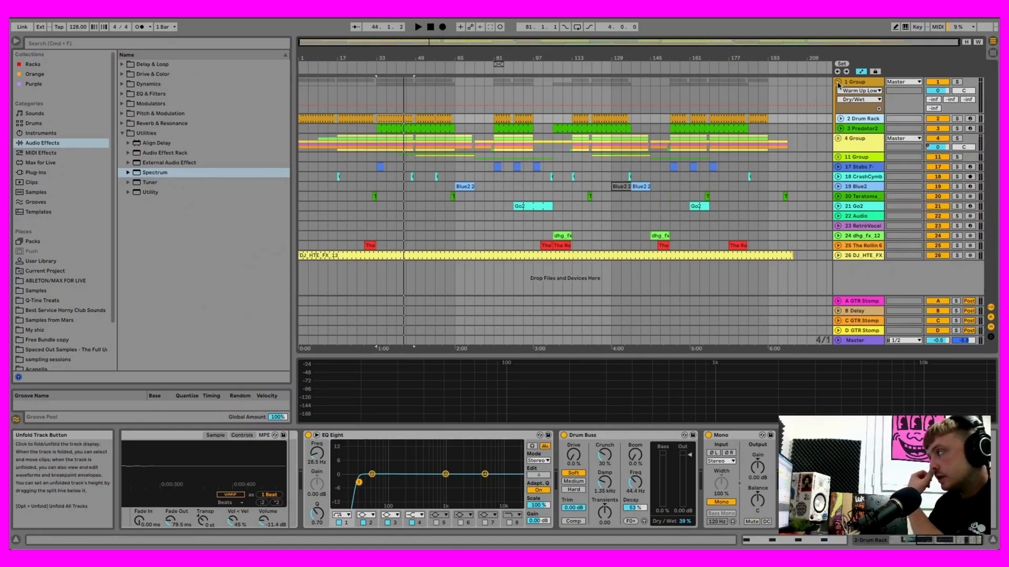
{"action": "left_click", "coordinate": [420, 28]}
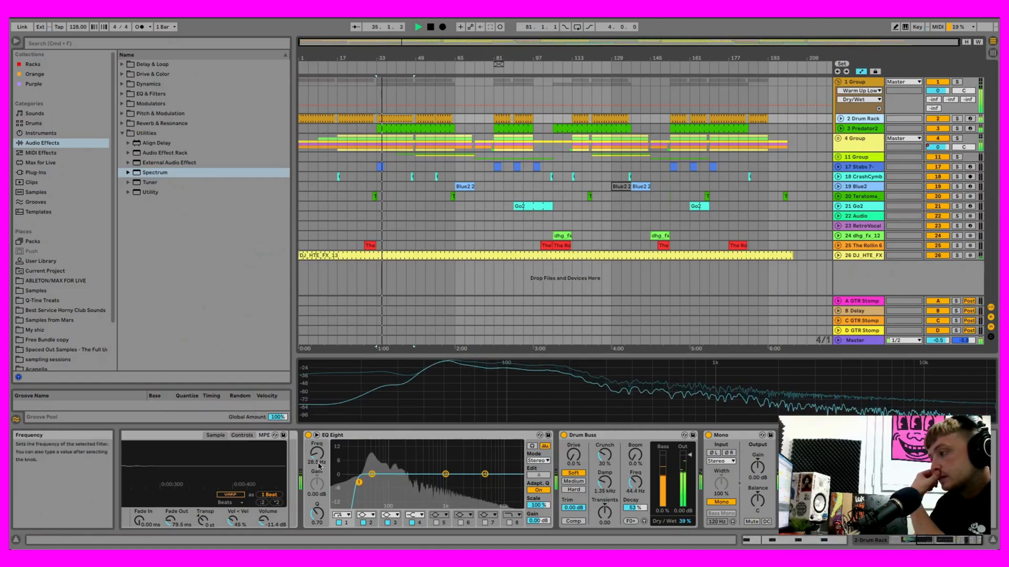
{"action": "key", "text": "space"}
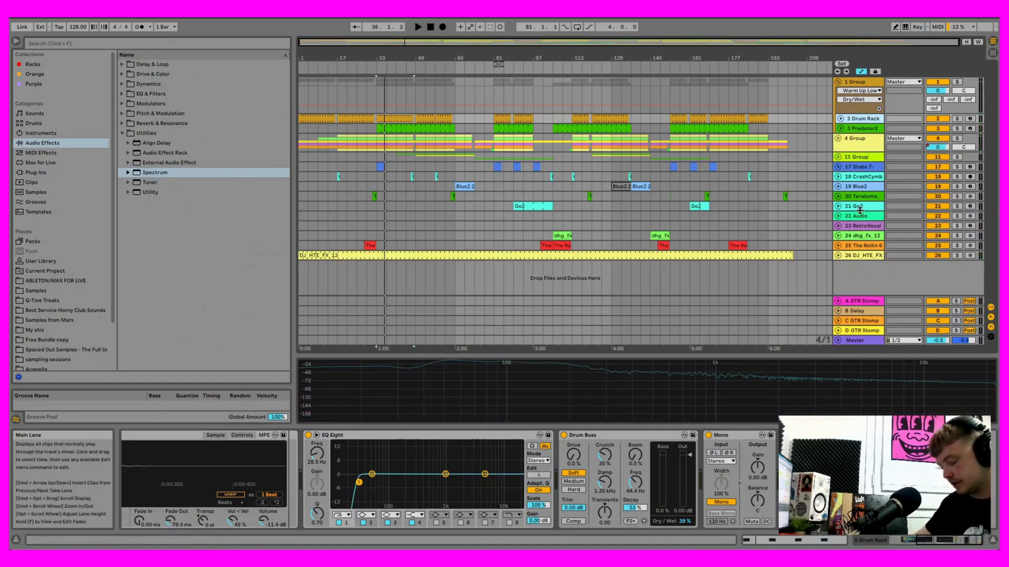
- Open the Kickstart 2 window in 3 Predator2's device chain, examine its ducking curve, and close the window
{"action": "left_click", "coordinate": [863, 129]}
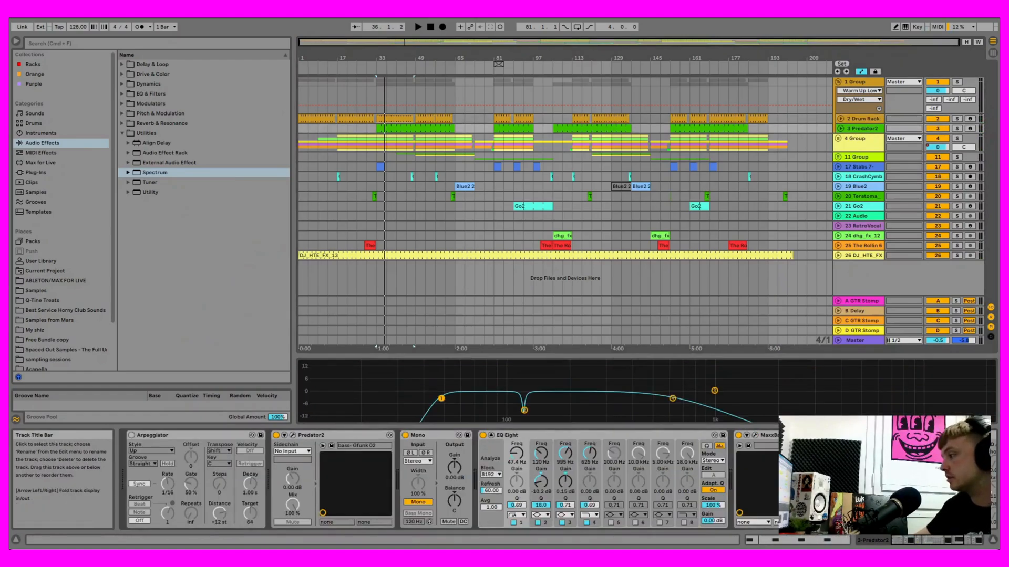
{"action": "left_click", "coordinate": [985, 538]}
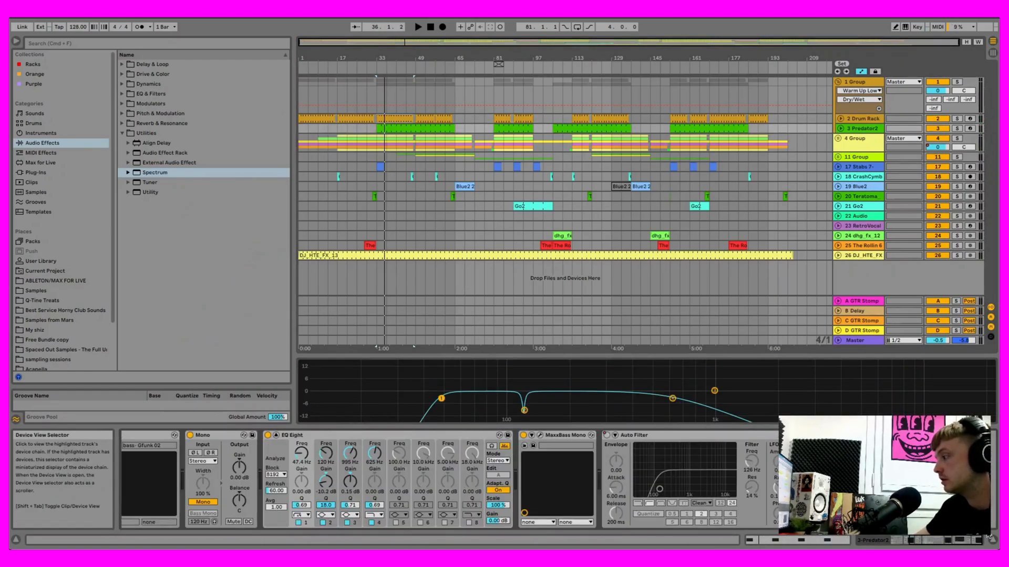
{"action": "left_click", "coordinate": [859, 435]}
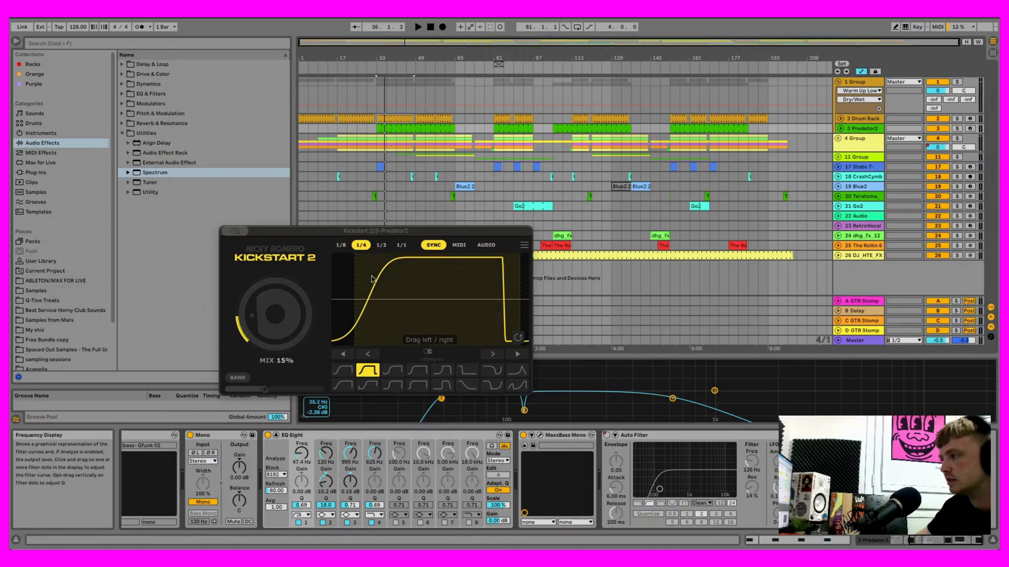
{"action": "mouse_move", "coordinate": [401, 275]}
{"action": "left_mouse_down"}
{"action": "mouse_move", "coordinate": [388, 275]}
{"action": "mouse_move", "coordinate": [403, 275]}
{"action": "left_mouse_up"}
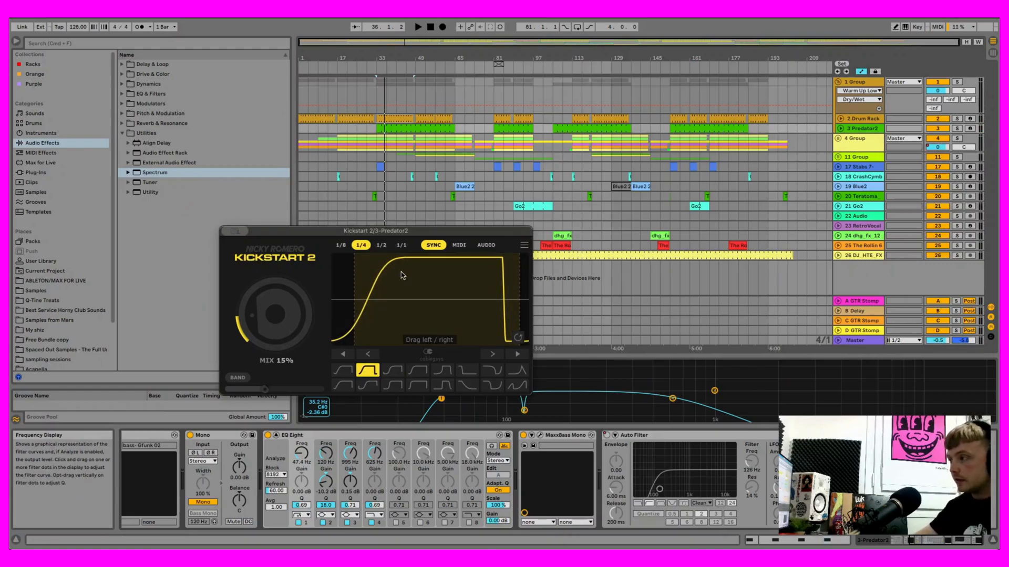
{"action": "left_click", "coordinate": [239, 231]}
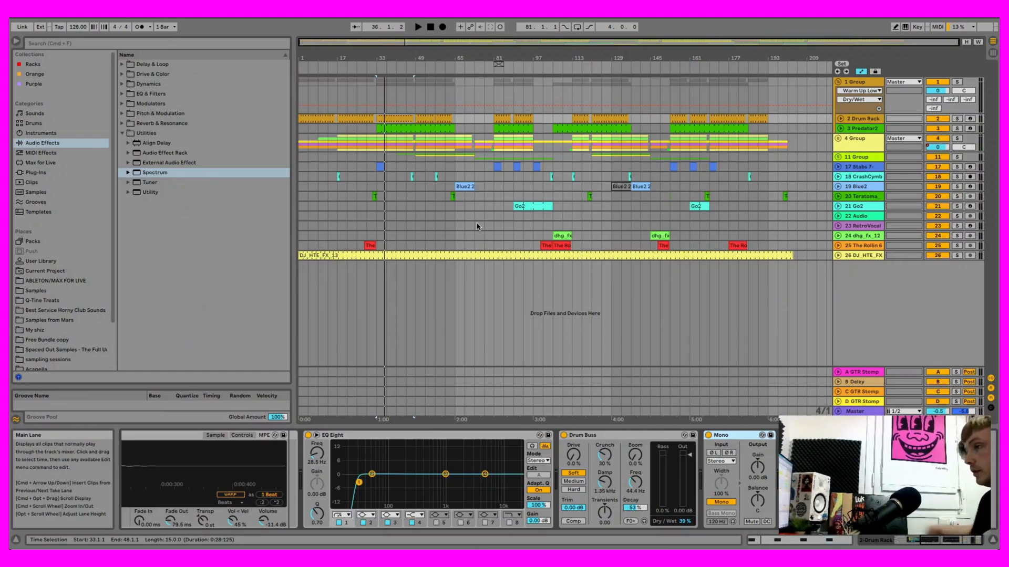
{"action": "left_click", "coordinate": [122, 133]}
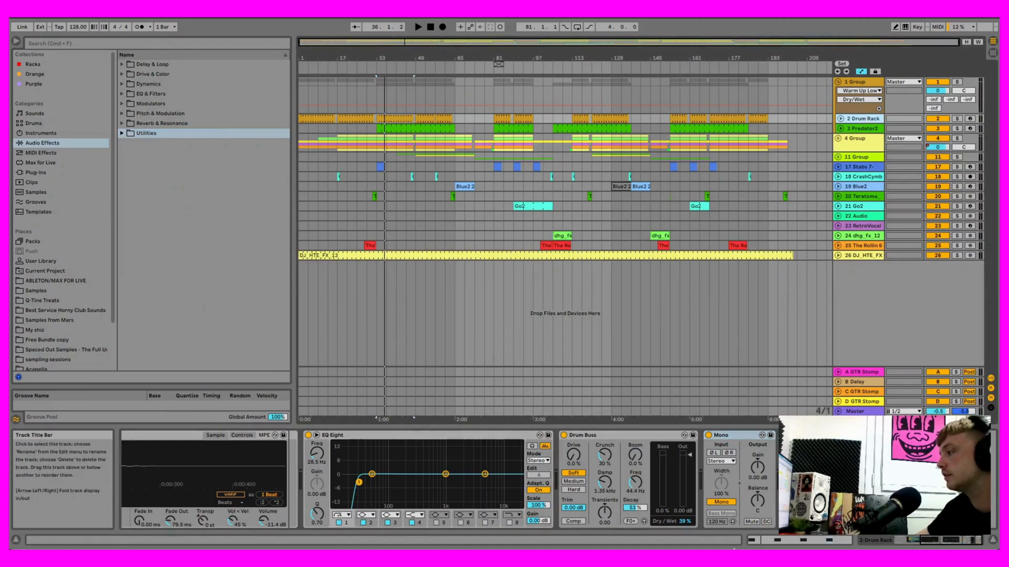
{"action": "left_click", "coordinate": [866, 544]}
{"action": "left_click", "coordinate": [956, 541]}
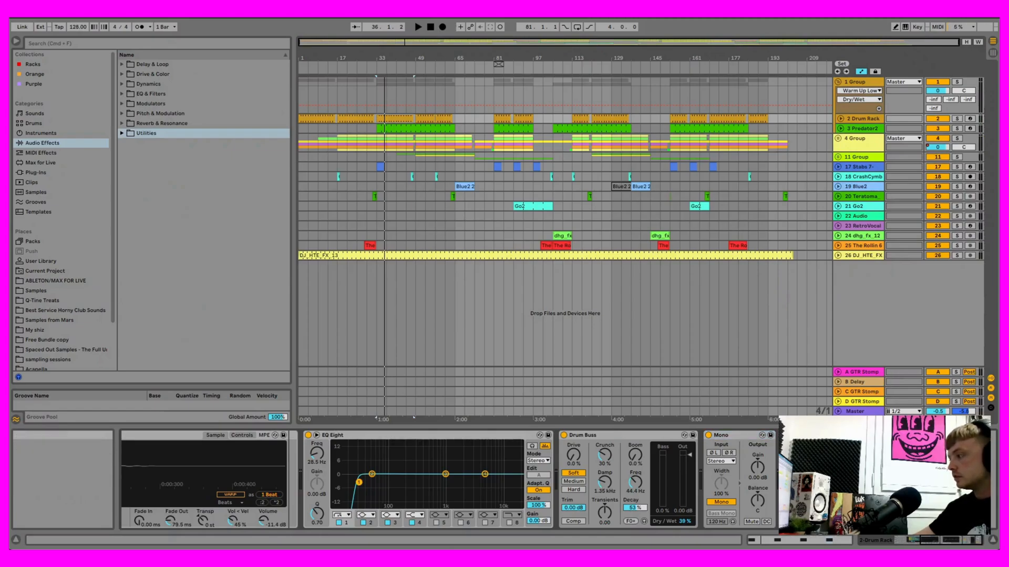
{"action": "left_click", "coordinate": [876, 128]}
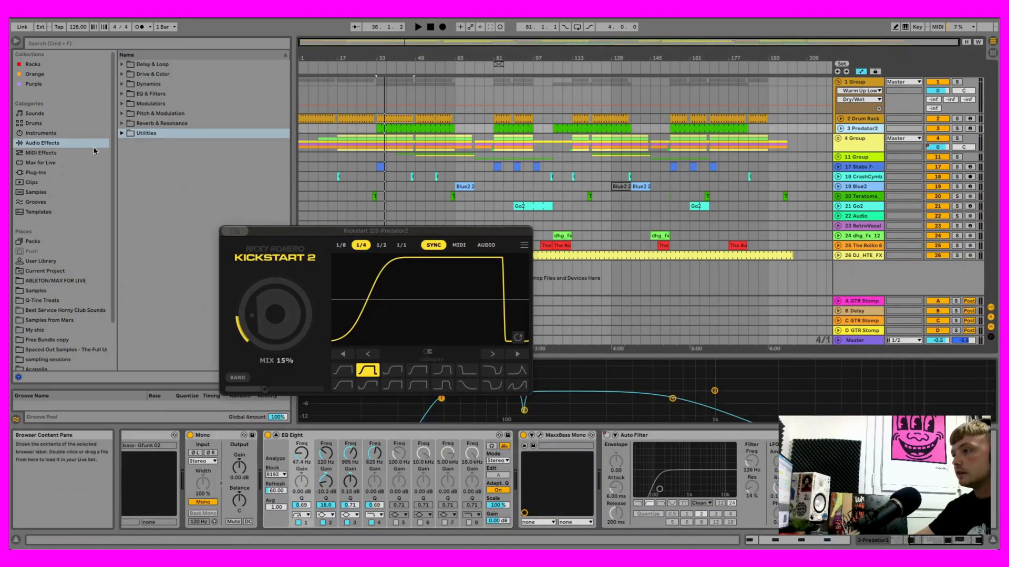
- Redo all the undone changes in sequence, including the device on/off changes and the band 4 and band 1 frequency and resonance changes
{"action": "left_click", "coordinate": [65, 15]}
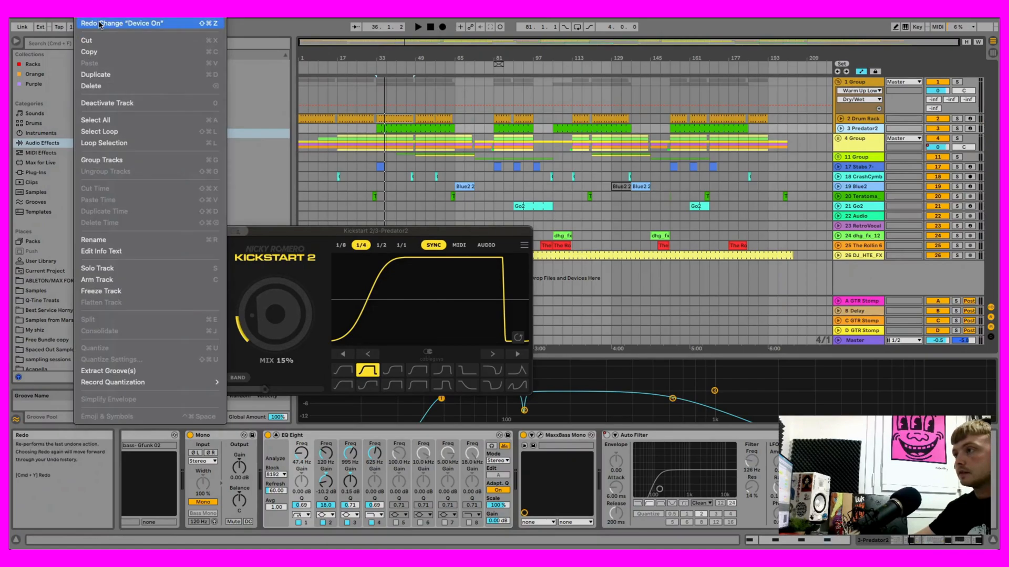
{"action": "left_click", "coordinate": [102, 24]}
{"action": "left_click", "coordinate": [88, 15]}
{"action": "left_click", "coordinate": [100, 23]}
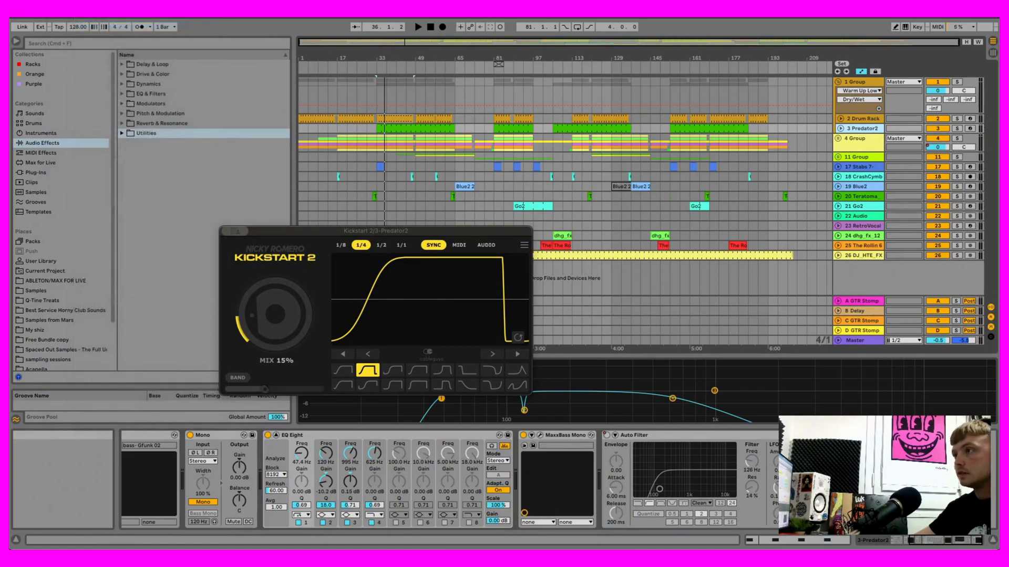
{"action": "left_click", "coordinate": [88, 15]}
{"action": "left_click", "coordinate": [103, 23]}
{"action": "left_click", "coordinate": [88, 15]}
{"action": "left_click", "coordinate": [103, 23]}
{"action": "left_click", "coordinate": [88, 15]}
{"action": "left_click", "coordinate": [102, 23]}
{"action": "left_click", "coordinate": [88, 15]}
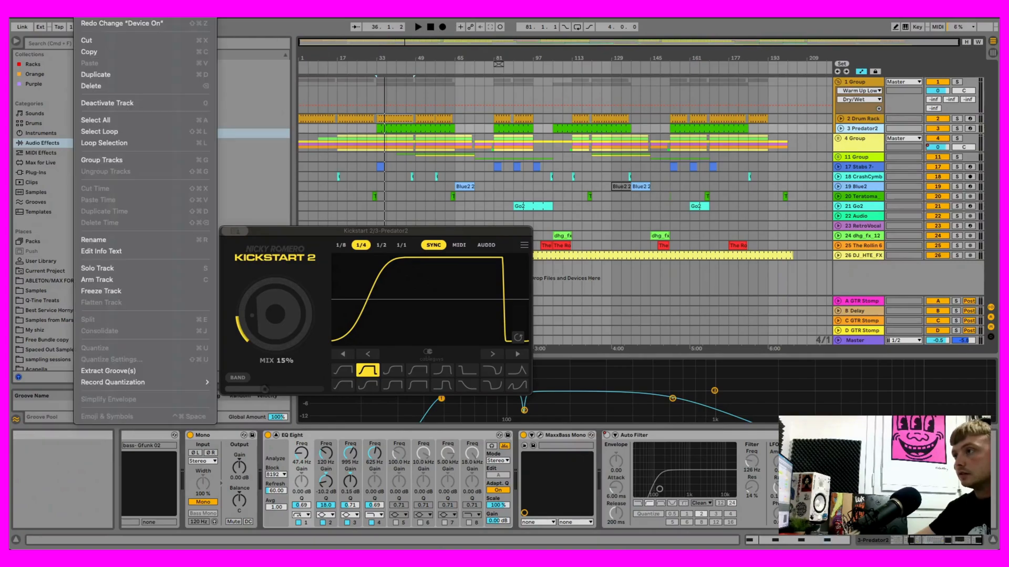
{"action": "left_click", "coordinate": [102, 23]}
{"action": "left_click", "coordinate": [88, 15]}
{"action": "left_click", "coordinate": [103, 23]}
{"action": "left_click", "coordinate": [88, 15]}
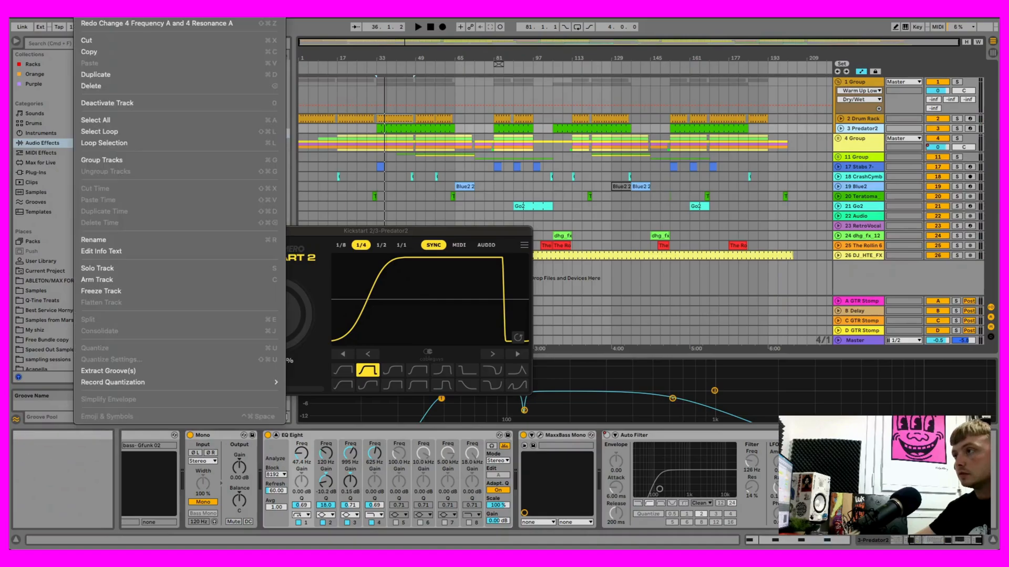
{"action": "left_click", "coordinate": [97, 23]}
{"action": "left_click", "coordinate": [88, 15]}
{"action": "left_click", "coordinate": [97, 23]}
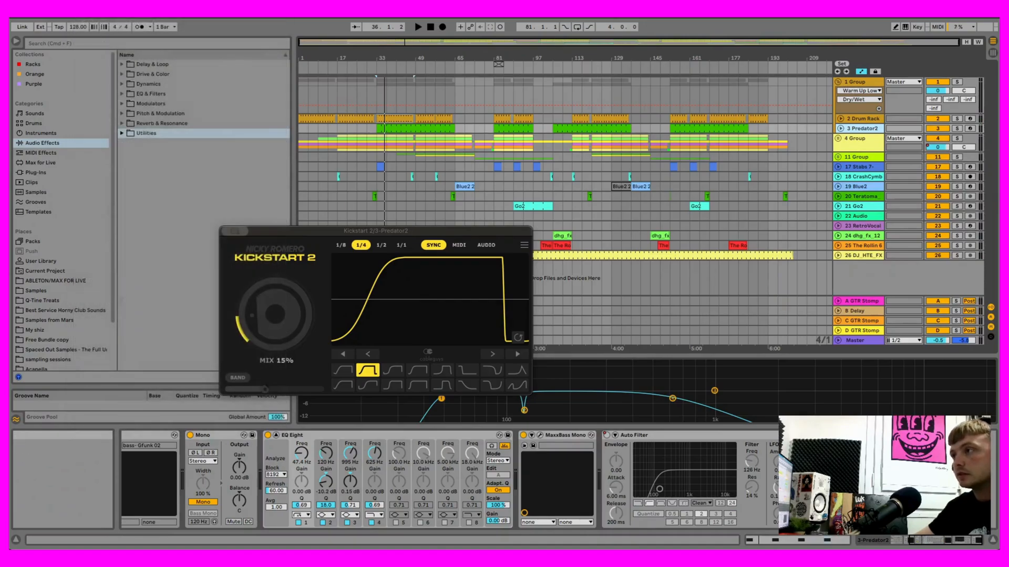
{"action": "left_click", "coordinate": [89, 15]}
{"action": "left_click", "coordinate": [97, 23]}
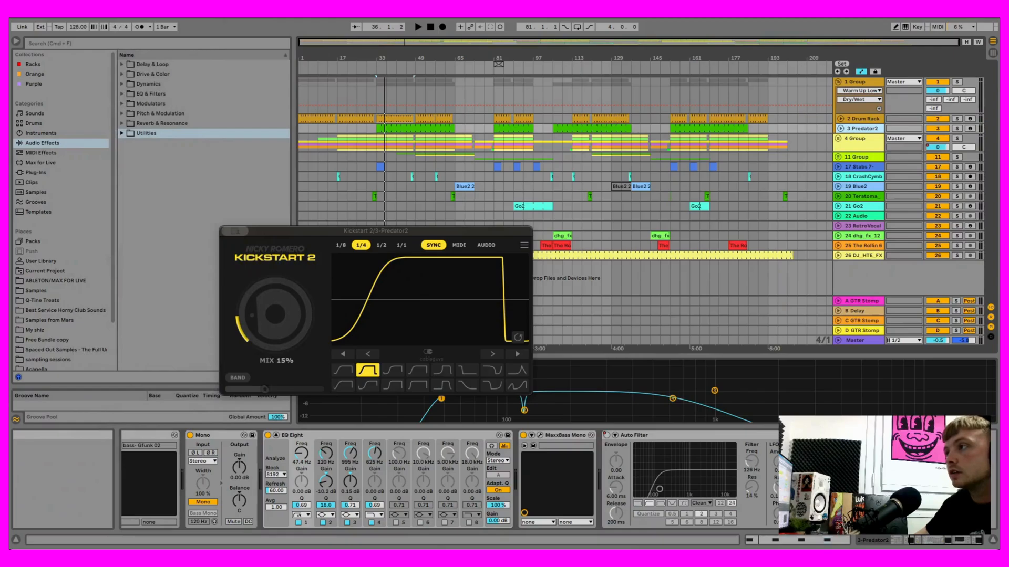
{"action": "left_click", "coordinate": [88, 15]}
{"action": "left_click", "coordinate": [97, 23]}
{"action": "left_click", "coordinate": [89, 15]}
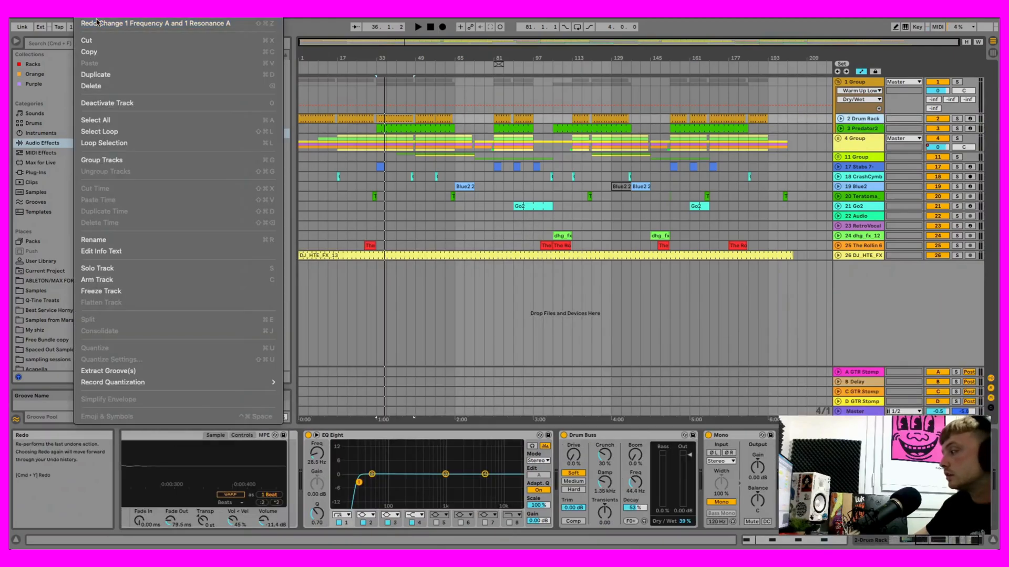
{"action": "left_click", "coordinate": [97, 23]}
{"action": "left_click", "coordinate": [85, 14]}
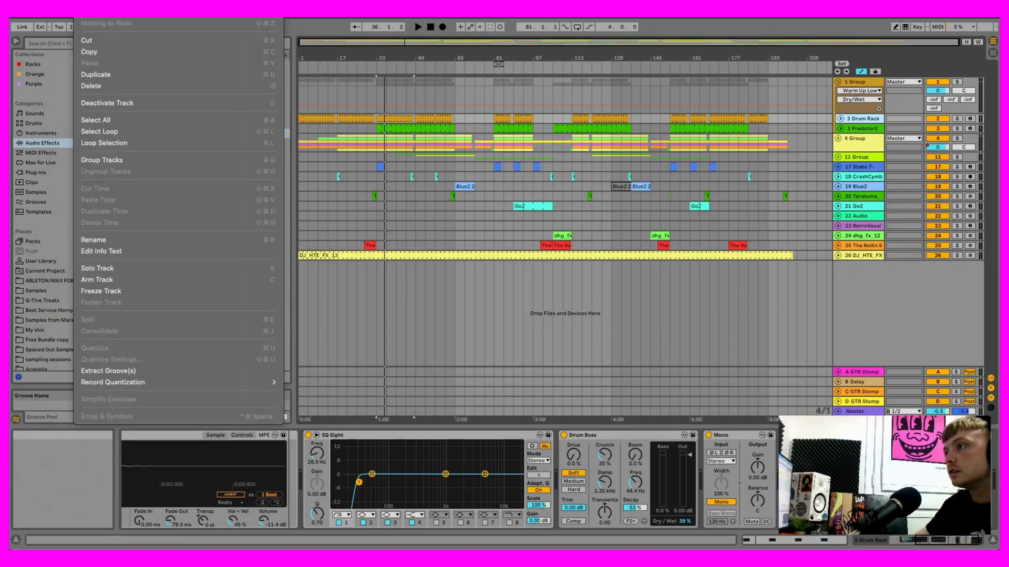
{"action": "left_click", "coordinate": [661, 133]}
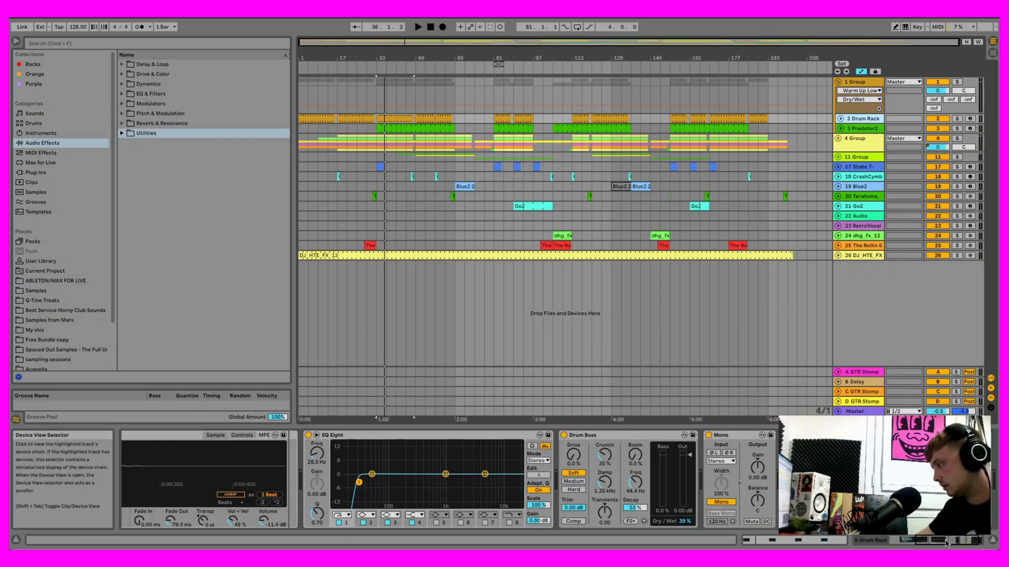
- Add the Compressor from the Dynamics effects to 3 Predator2's device chain after Kickstart 2
{"action": "left_click", "coordinate": [946, 543]}
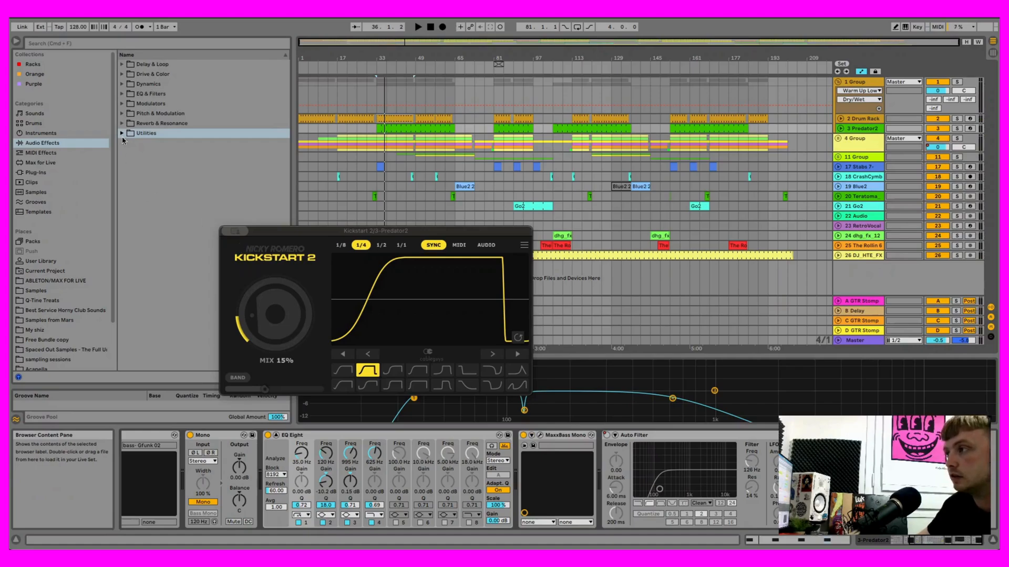
{"action": "left_click", "coordinate": [127, 94]}
{"action": "left_click", "coordinate": [123, 94]}
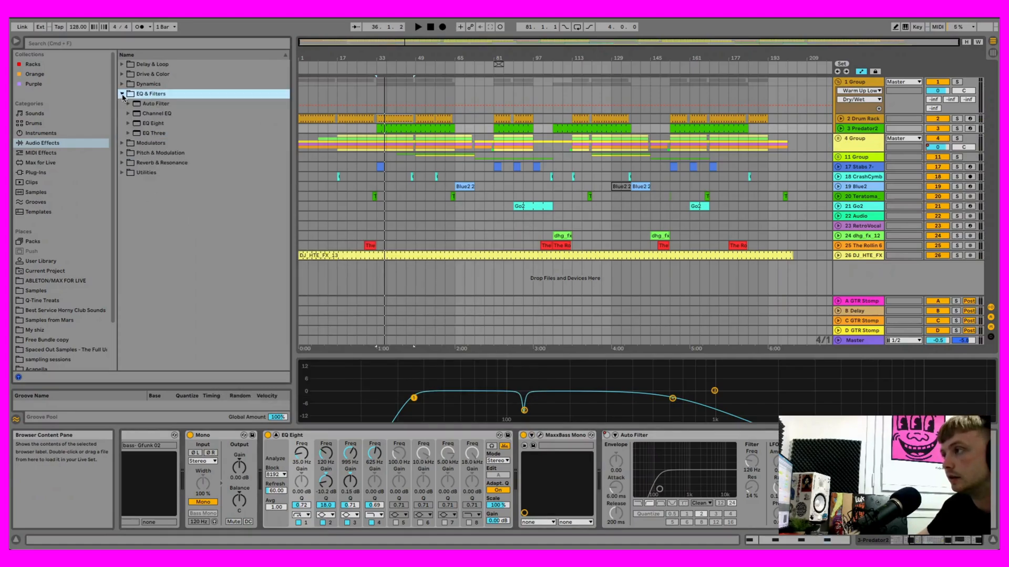
{"action": "left_click", "coordinate": [122, 95]}
{"action": "left_click", "coordinate": [122, 85]}
{"action": "left_click", "coordinate": [135, 94]}
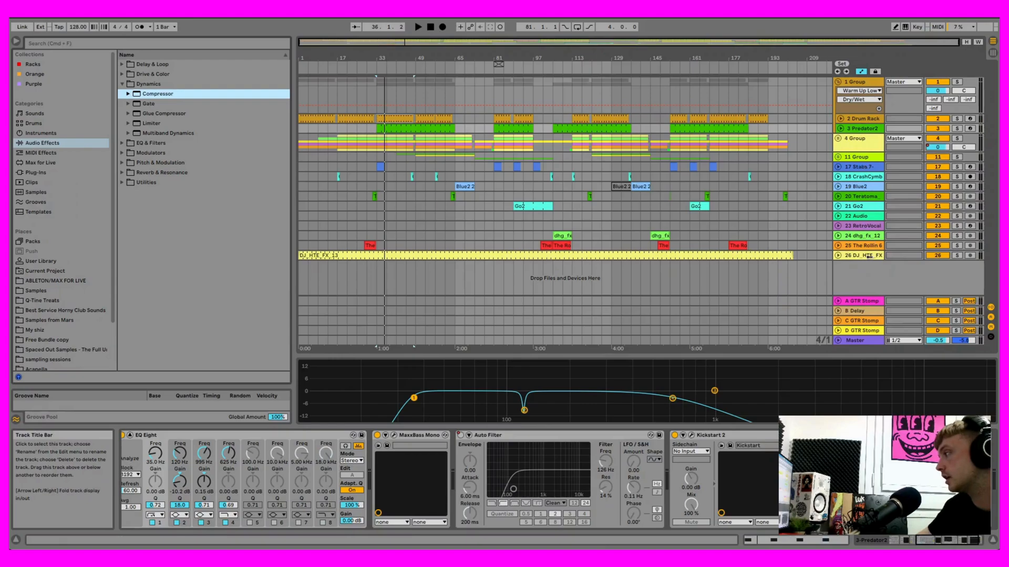
- Enable sidechain on the new Compressor in 3 Predator2's chain with 2-Drum Rack as the audio source
{"action": "left_click", "coordinate": [812, 435]}
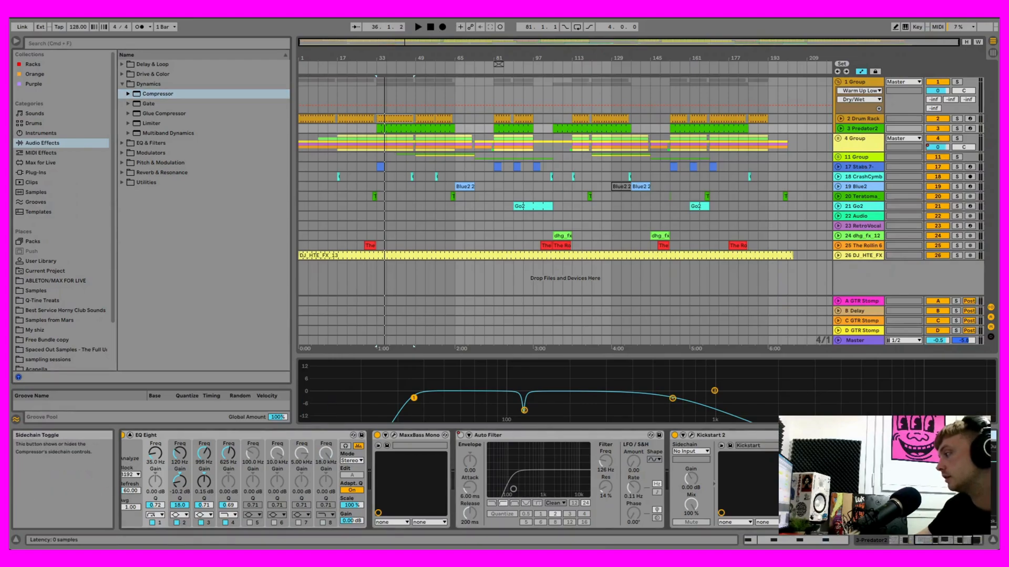
{"action": "left_click", "coordinate": [820, 460]}
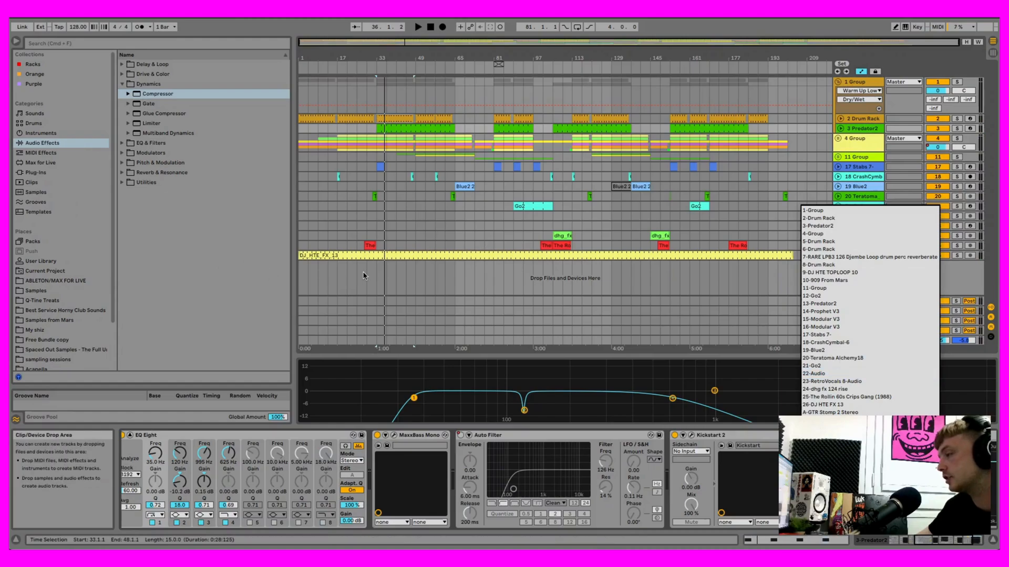
{"action": "left_click", "coordinate": [834, 218]}
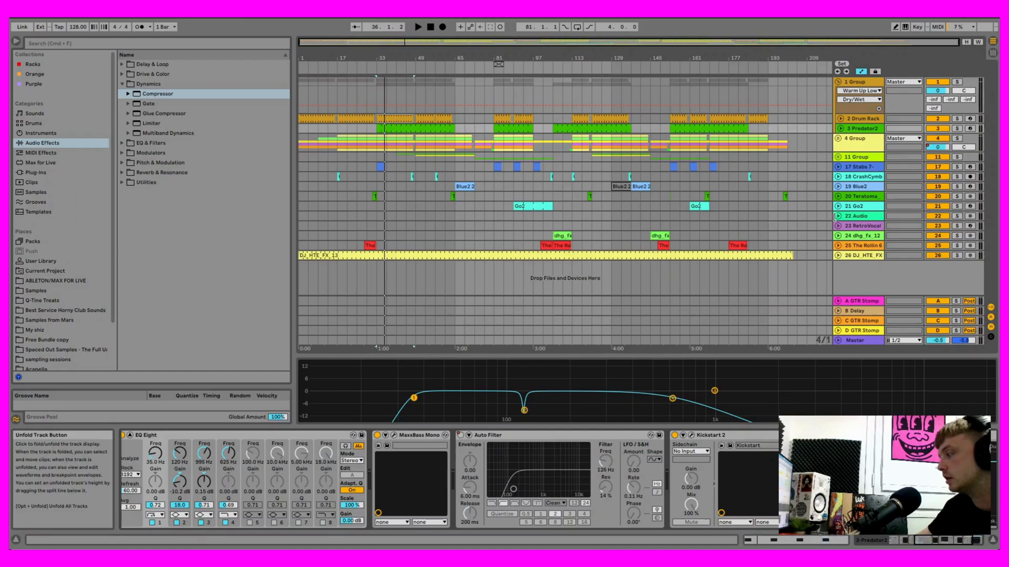
- Play the arrangement, switch off Kickstart 2 in 3 Predator2's chain to hear the Compressor alone, and stop playback
{"action": "key", "text": "space"}
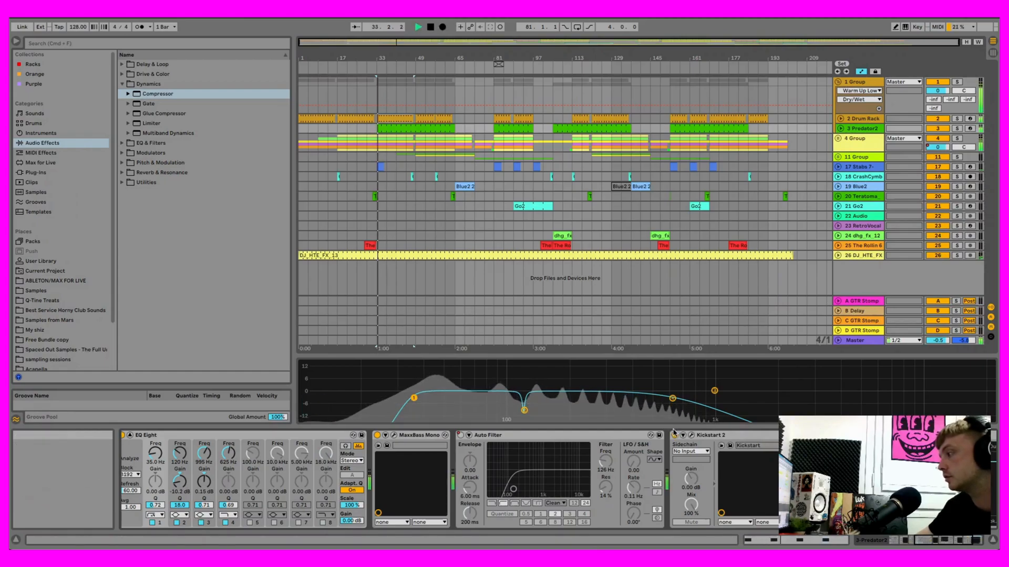
{"action": "left_click", "coordinate": [675, 435]}
{"action": "scroll", "coordinate": [675, 435], "scroll_direction": "right", "scroll_amount": 5}
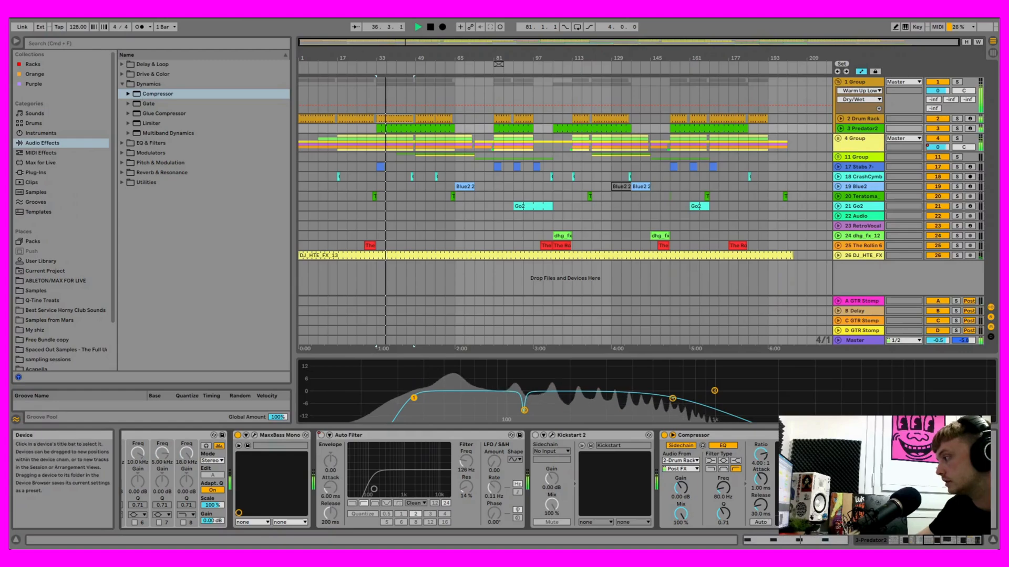
{"action": "left_click", "coordinate": [428, 26]}
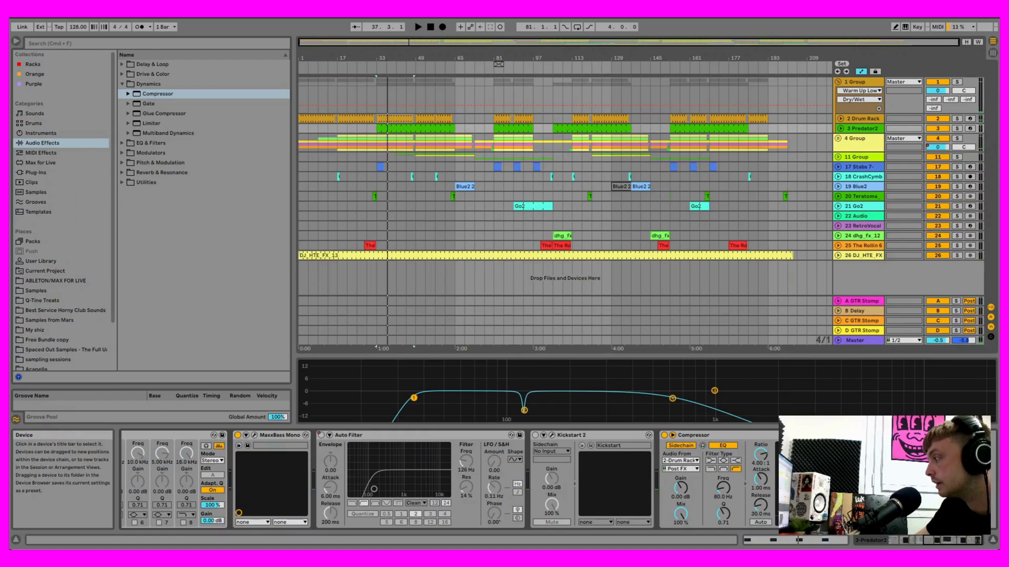
- During playback, set the Compressor's sidechain EQ Q to 1.02 and attack to 0.01 ms, and try auto release on and off
{"action": "key", "text": "space"}
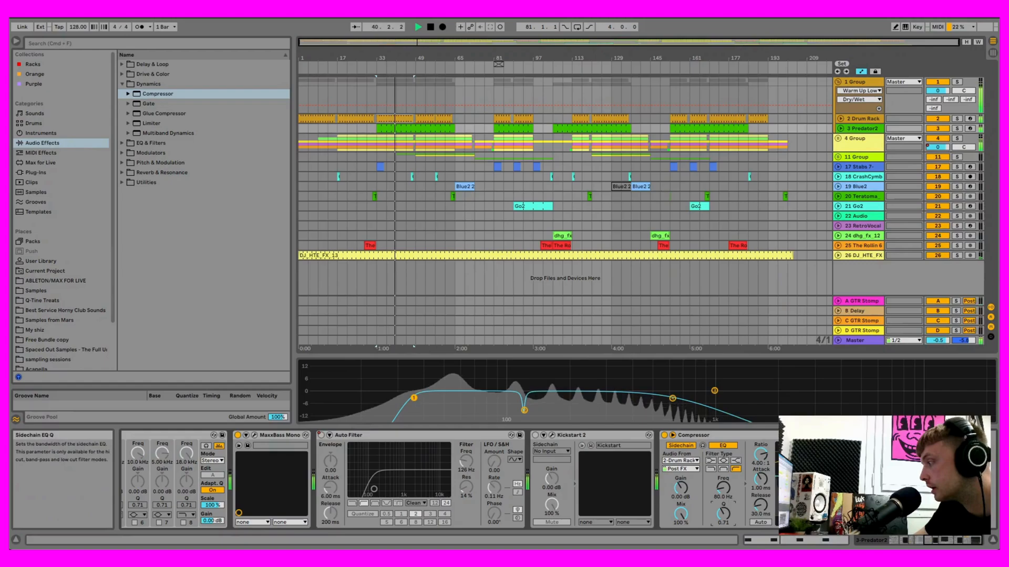
{"action": "left_click_drag", "start_coordinate": [724, 513], "coordinate": [724, 517]}
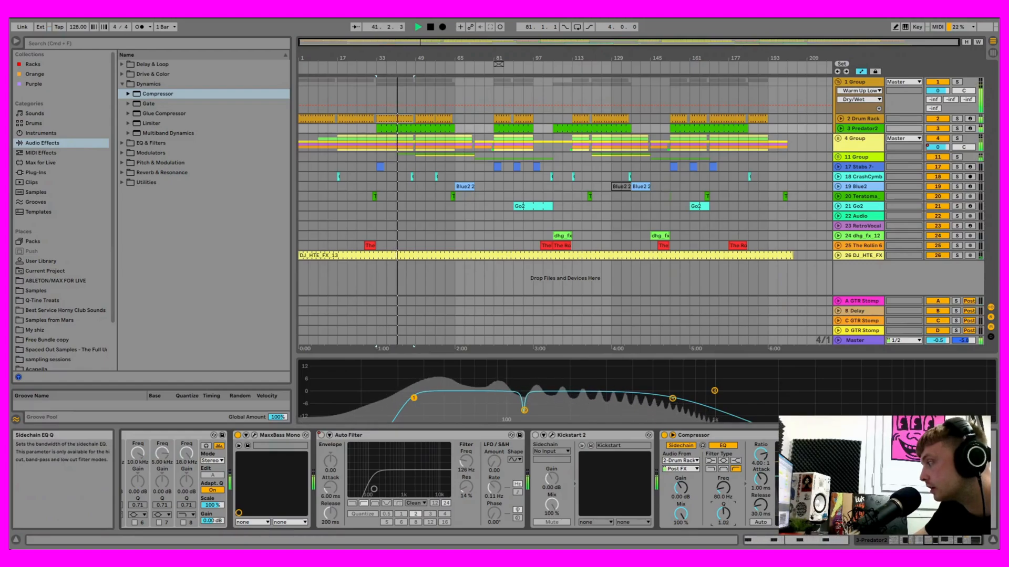
{"action": "left_click_drag", "start_coordinate": [759, 480], "coordinate": [760, 510]}
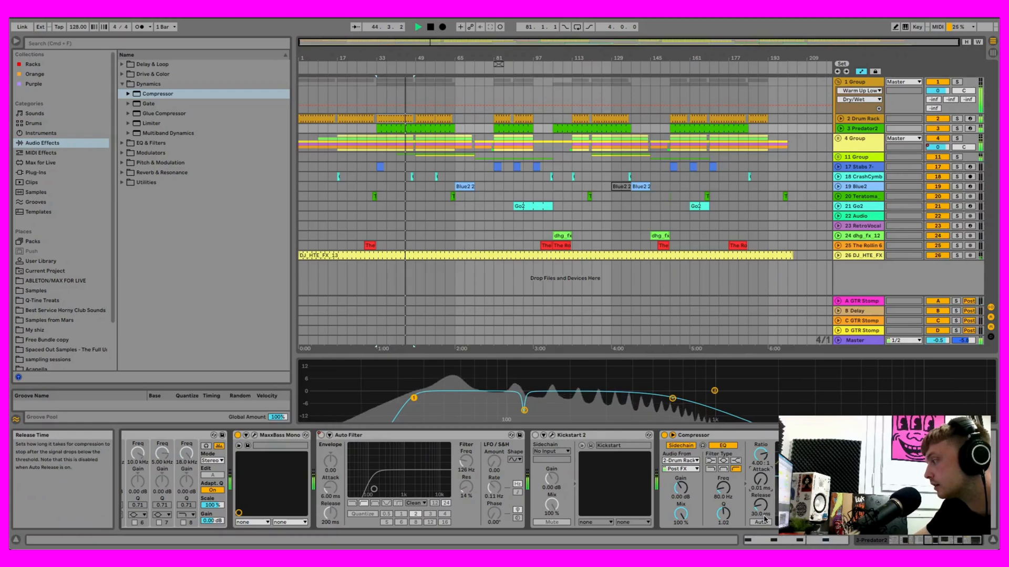
{"action": "left_click", "coordinate": [765, 522]}
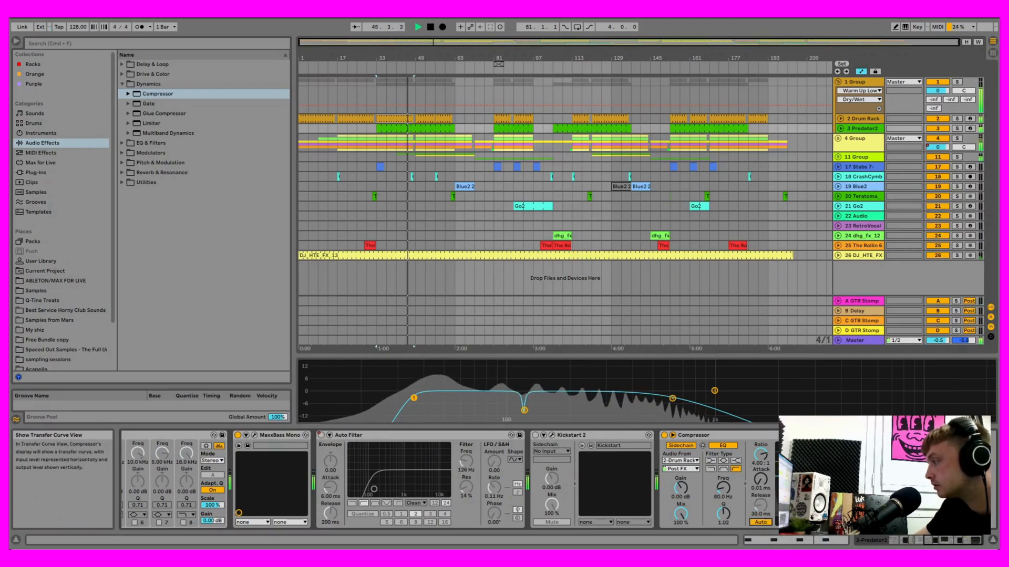
{"action": "left_click", "coordinate": [760, 522]}
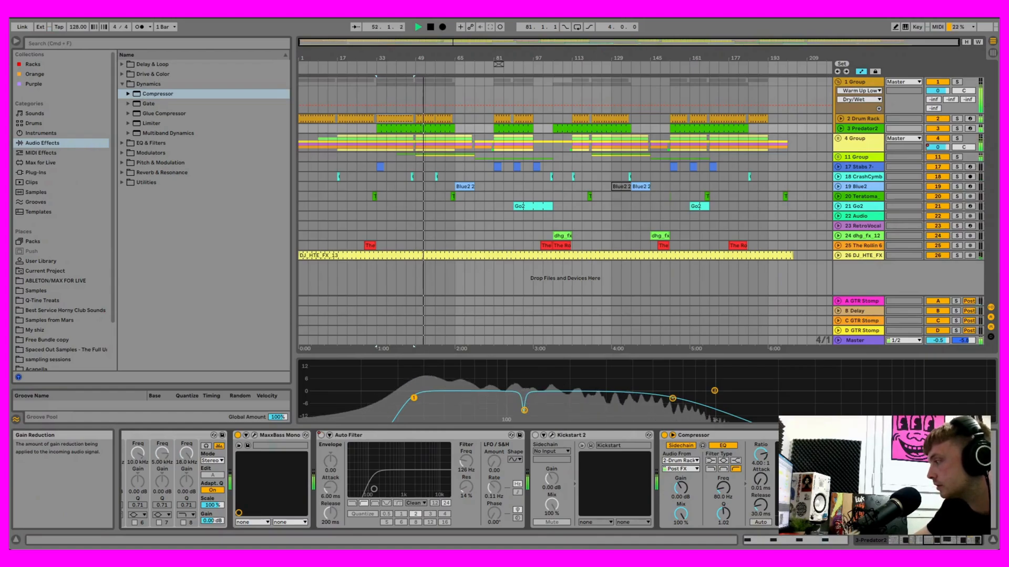
- Stop playback, delete the Compressor from 3 Predator2, and show the start of the track's device chain
{"action": "key", "text": "space"}
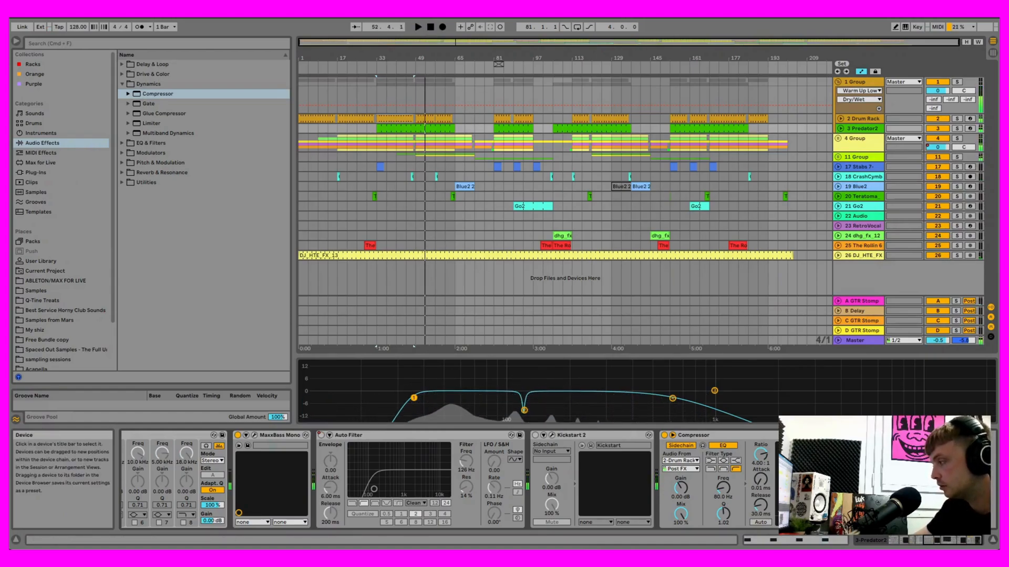
{"action": "key", "text": "Delete"}
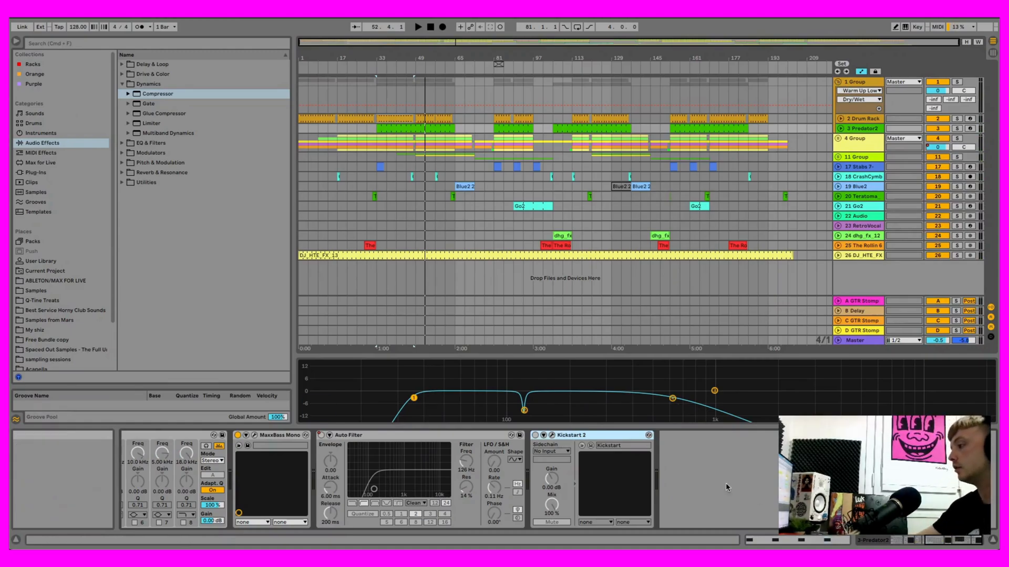
{"action": "mouse_move", "coordinate": [754, 360]}
{"action": "left_mouse_down"}
{"action": "mouse_move", "coordinate": [754, 349]}
{"action": "mouse_move", "coordinate": [754, 365]}
{"action": "left_mouse_up"}
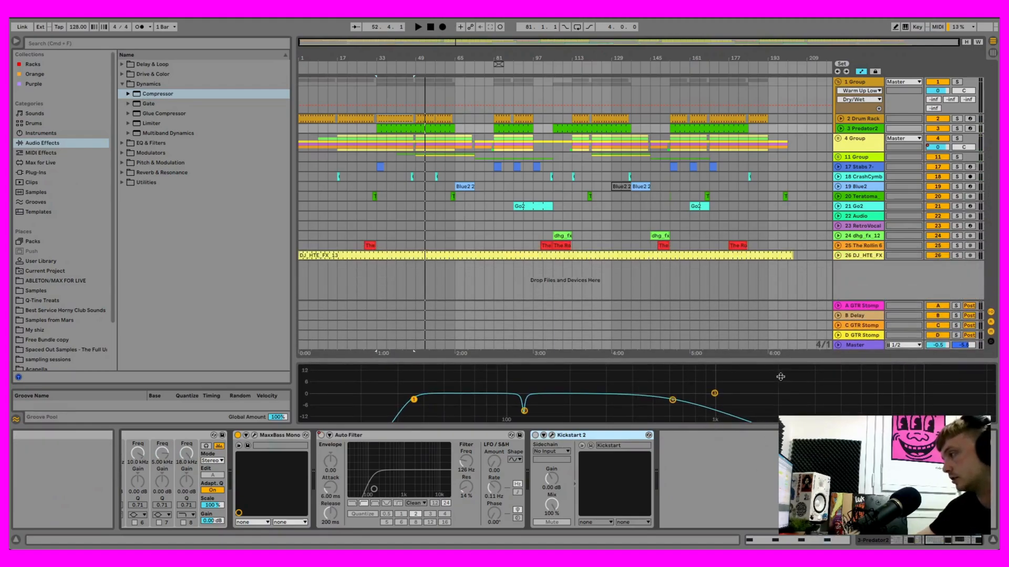
{"action": "left_click", "coordinate": [960, 546]}
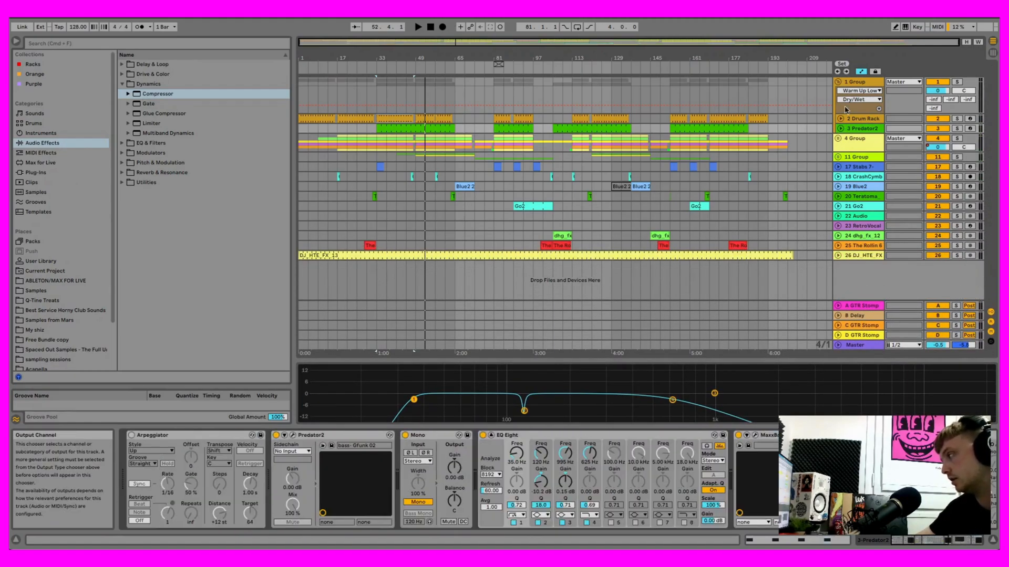
- Fold 1 Group and unfold 4 Group to show its drum and percussion tracks
{"action": "left_click", "coordinate": [838, 82]}
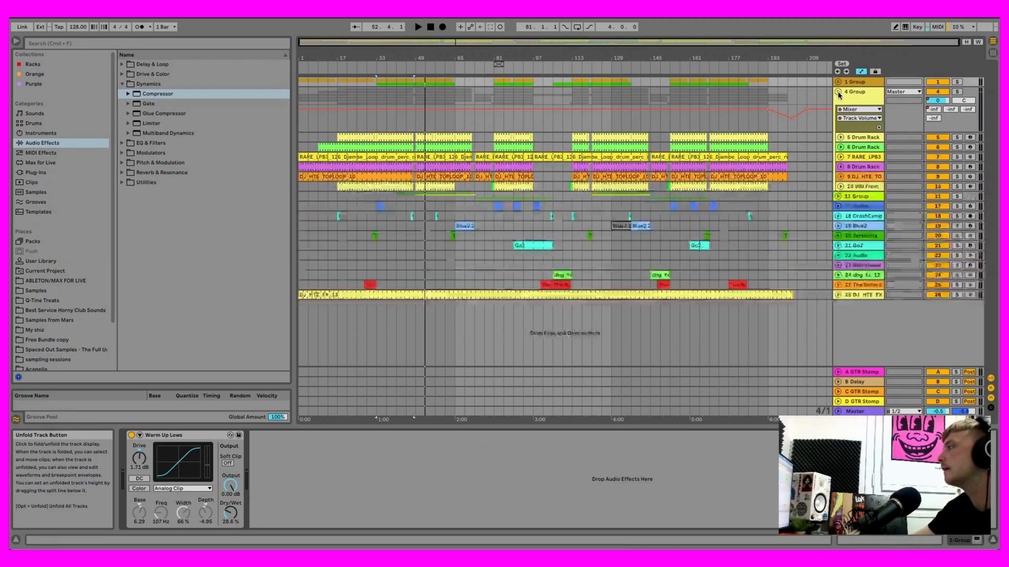
{"action": "left_click", "coordinate": [838, 93]}
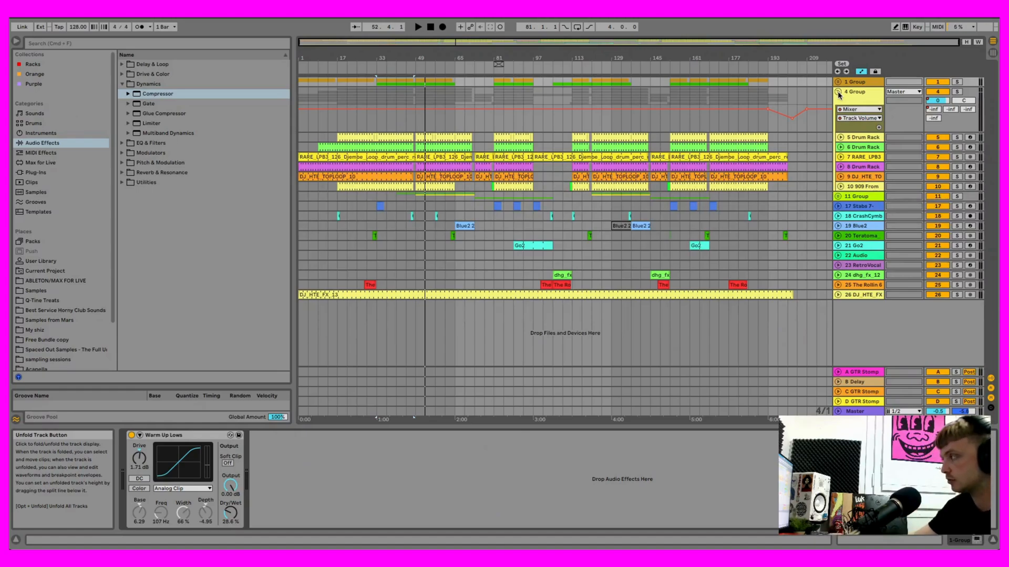
{"action": "left_click", "coordinate": [838, 93]}
{"action": "left_click", "coordinate": [839, 93]}
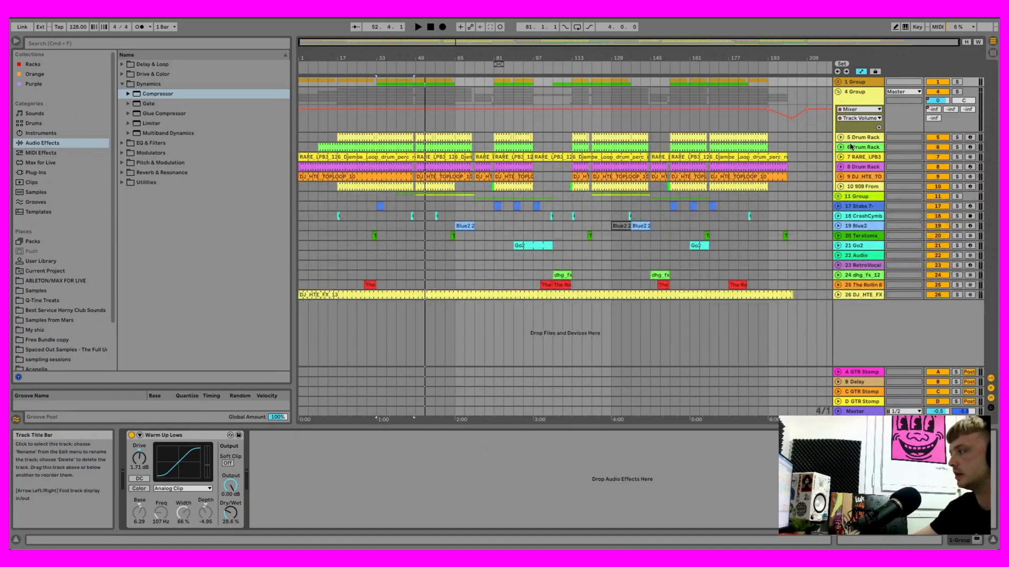
{"action": "left_click", "coordinate": [838, 93]}
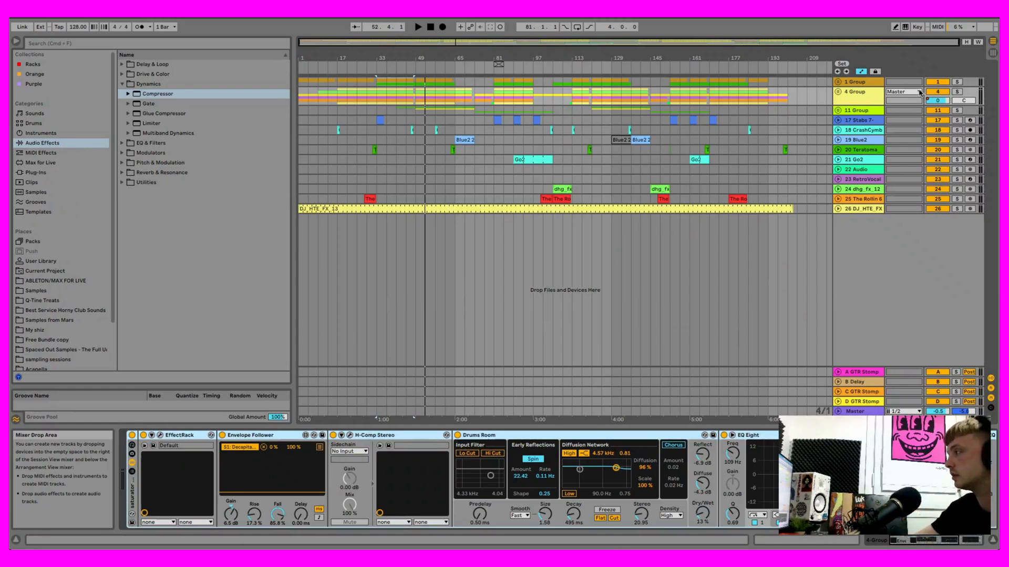
{"action": "left_click", "coordinate": [838, 92]}
- Examine the device chains of the tracks in 4 Group, from 5 Drum Rack through the 909 track
{"action": "left_click", "coordinate": [860, 138]}
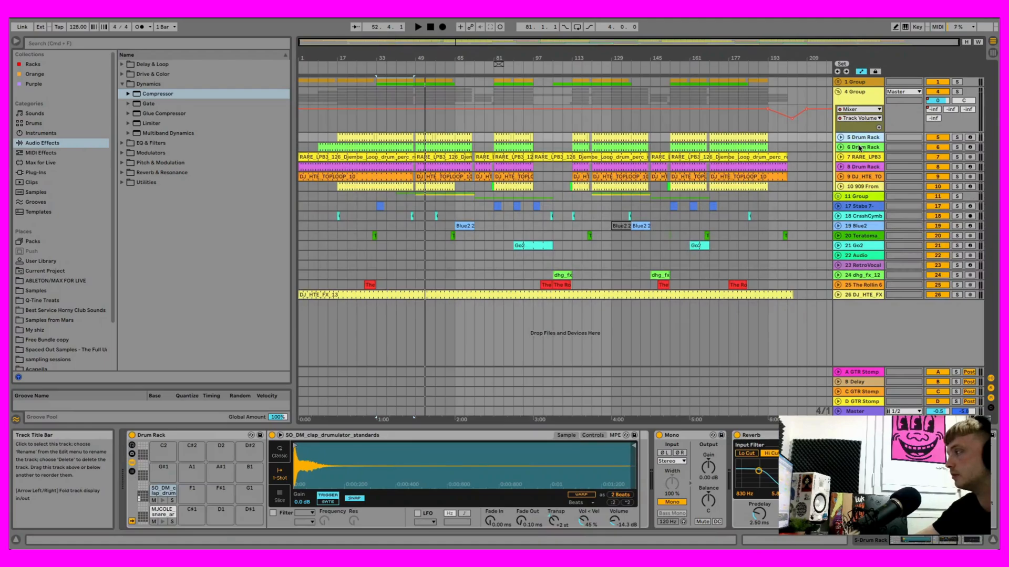
{"action": "scroll", "coordinate": [751, 476], "scroll_direction": "right", "scroll_amount": 5}
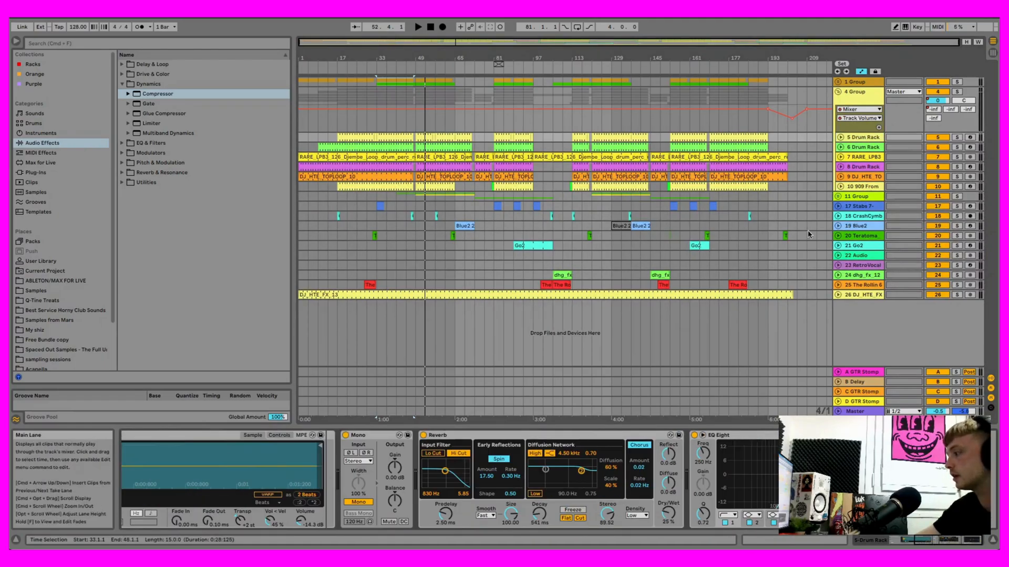
{"action": "left_click", "coordinate": [868, 159]}
{"action": "left_click", "coordinate": [868, 168]}
{"action": "left_click", "coordinate": [867, 177]}
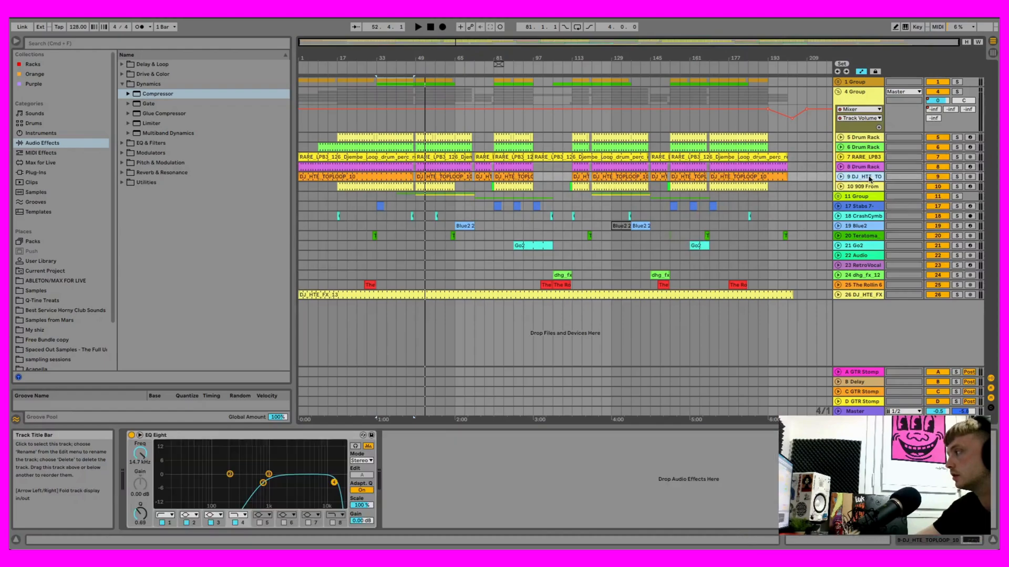
{"action": "left_click", "coordinate": [869, 187]}
- Switch off the EQ Eight after Drums Room on 4 Group and play a short passage without it
{"action": "left_click", "coordinate": [861, 106]}
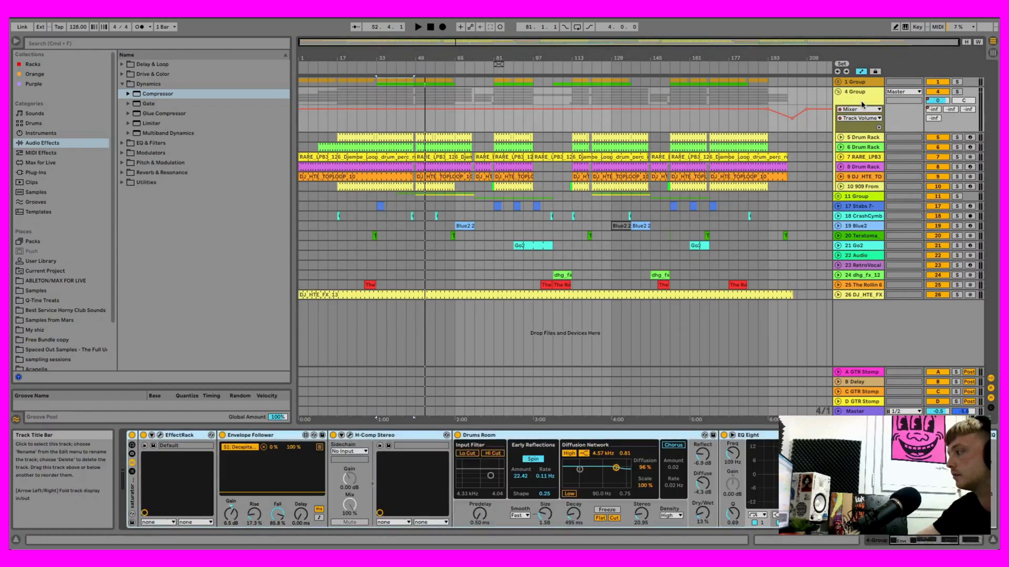
{"action": "left_click", "coordinate": [724, 436]}
{"action": "left_click", "coordinate": [417, 27]}
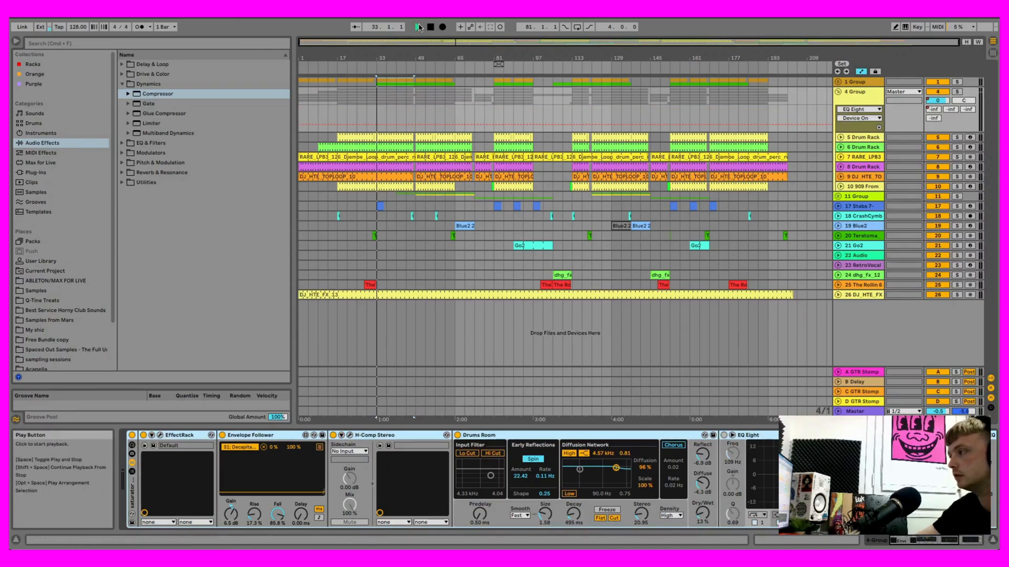
{"action": "key", "text": "space"}
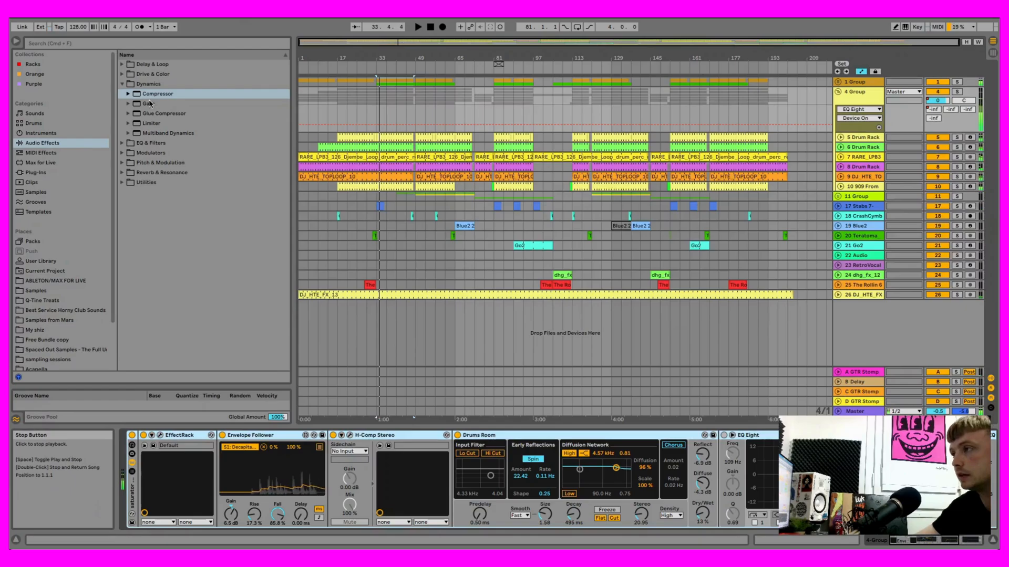
- Try an additional EQ Eight from EQ & Filters at the end of 4 Group's chain during playback, and delete it
{"action": "left_click", "coordinate": [121, 143]}
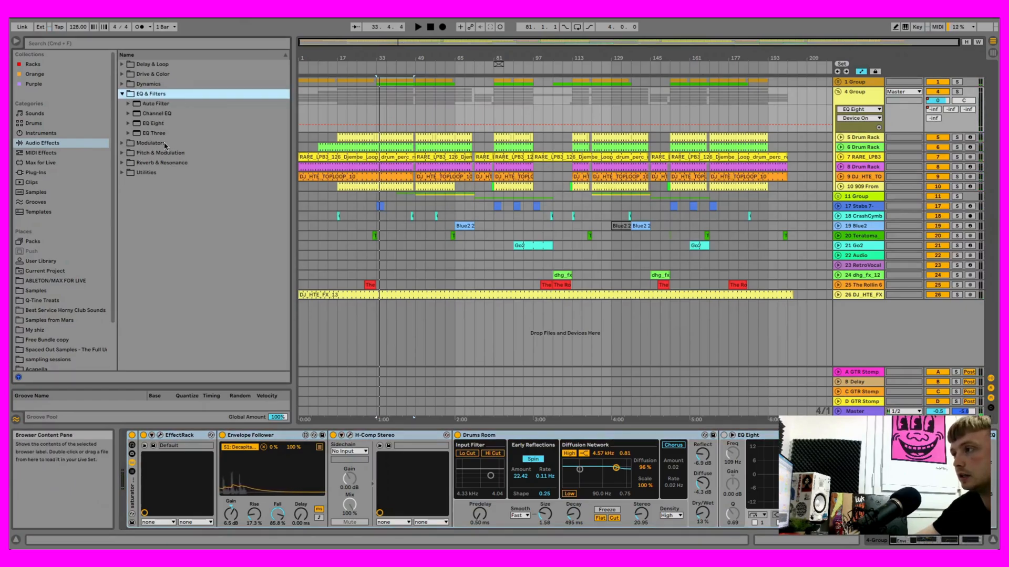
{"action": "left_click", "coordinate": [163, 125]}
{"action": "double_click", "coordinate": [162, 125]}
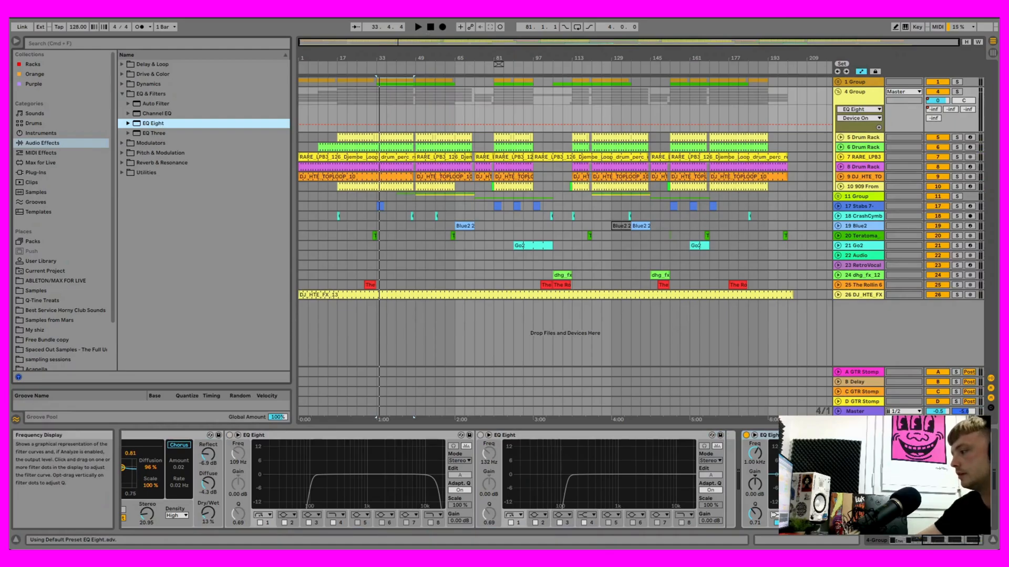
{"action": "key", "text": "space"}
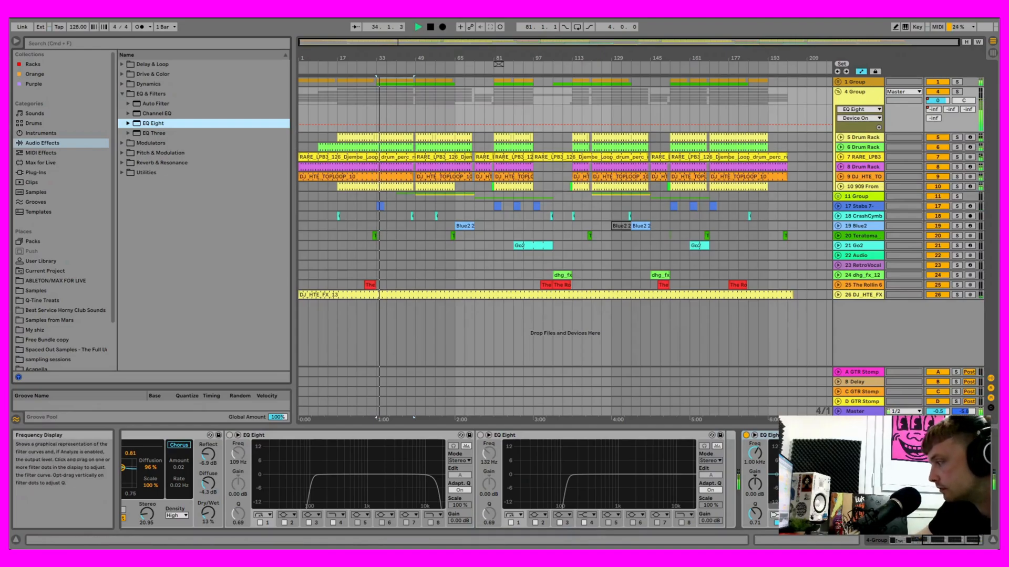
{"action": "right_click", "coordinate": [792, 435]}
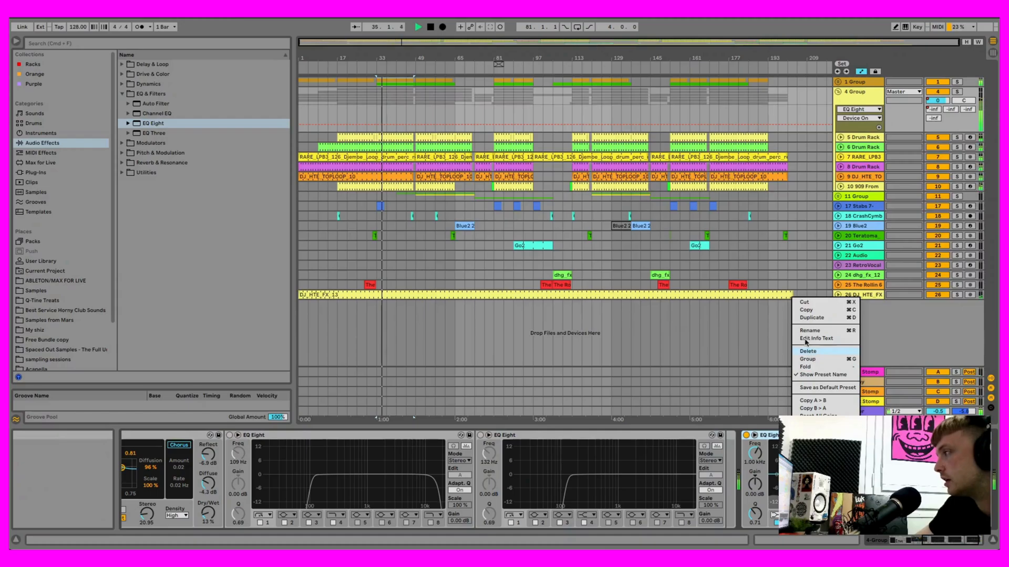
{"action": "left_click", "coordinate": [431, 27]}
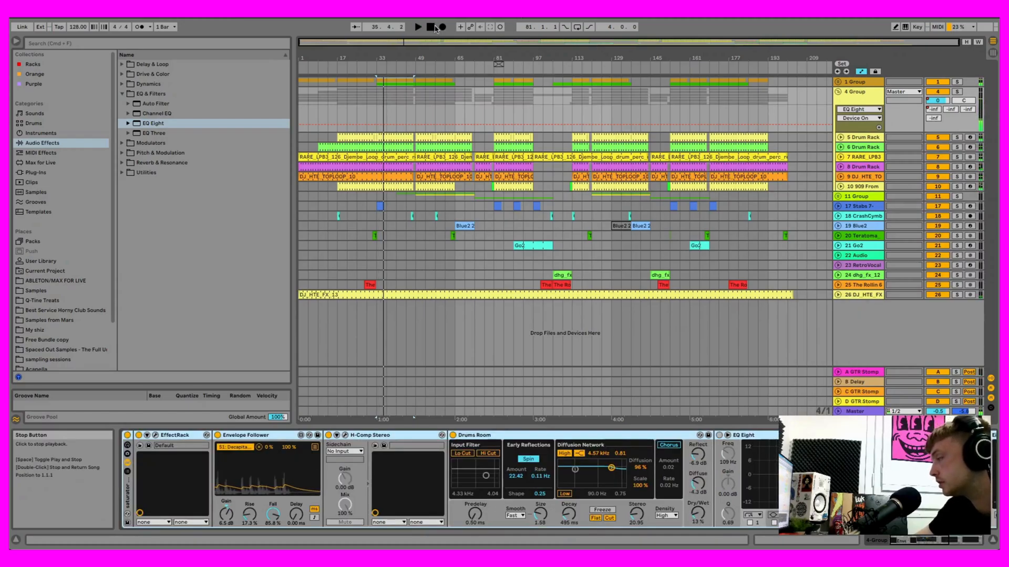
- Switch 4 Group's first EQ Eight back on, compare its low cut at 10 Hz during playback, and return it to 109 Hz
{"action": "left_click", "coordinate": [719, 435]}
{"action": "left_click_drag", "start_coordinate": [802, 475], "coordinate": [801, 474]}
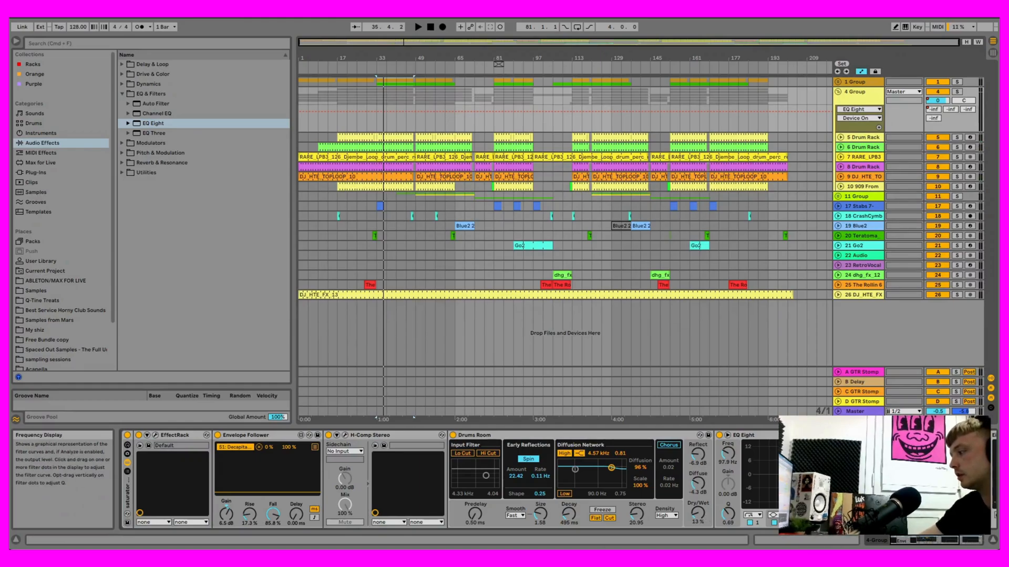
{"action": "key", "text": "space"}
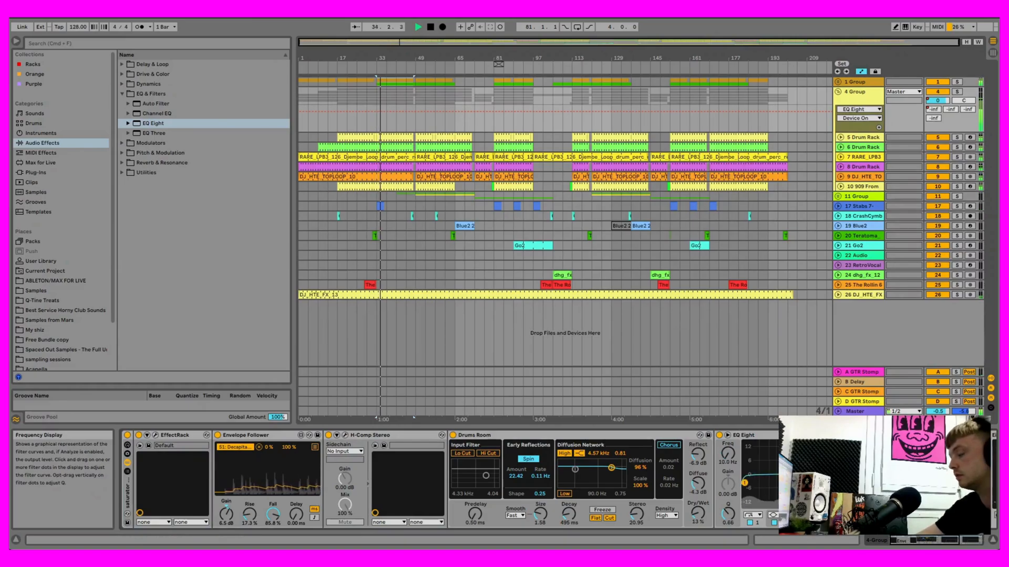
{"action": "left_click_drag", "start_coordinate": [797, 480], "coordinate": [744, 482]}
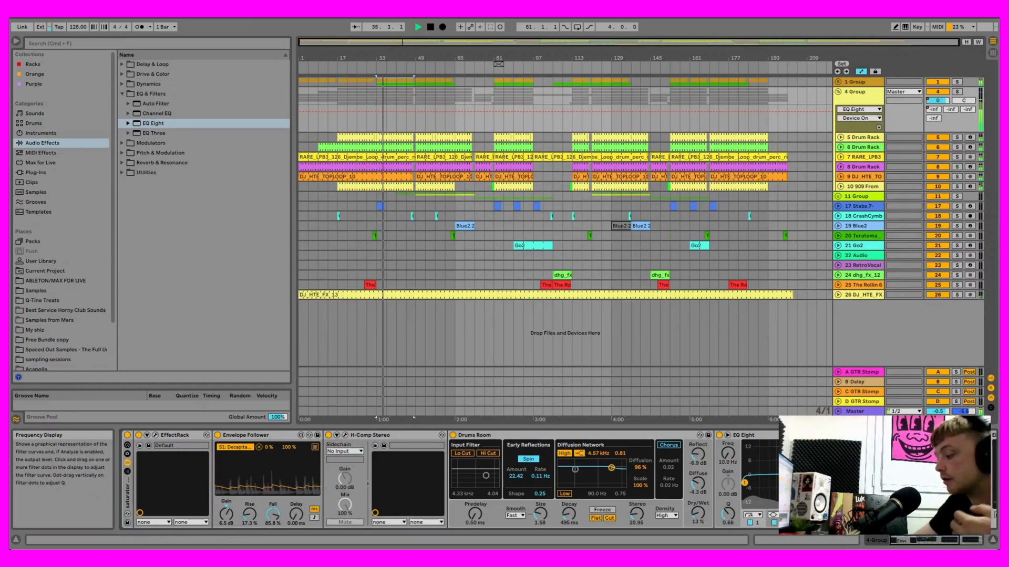
{"action": "left_click_drag", "start_coordinate": [745, 482], "coordinate": [806, 482]}
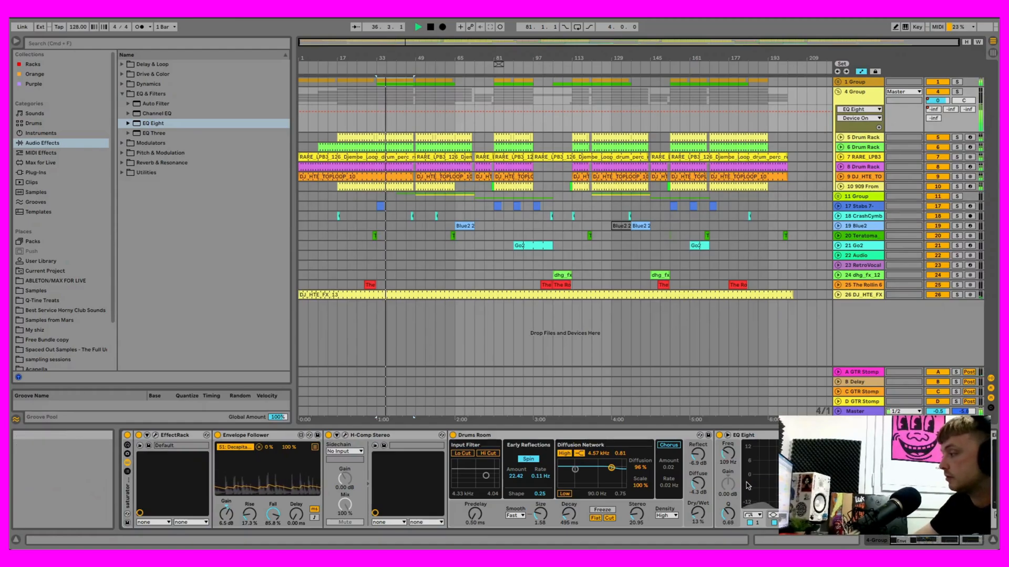
{"action": "key", "text": "space"}
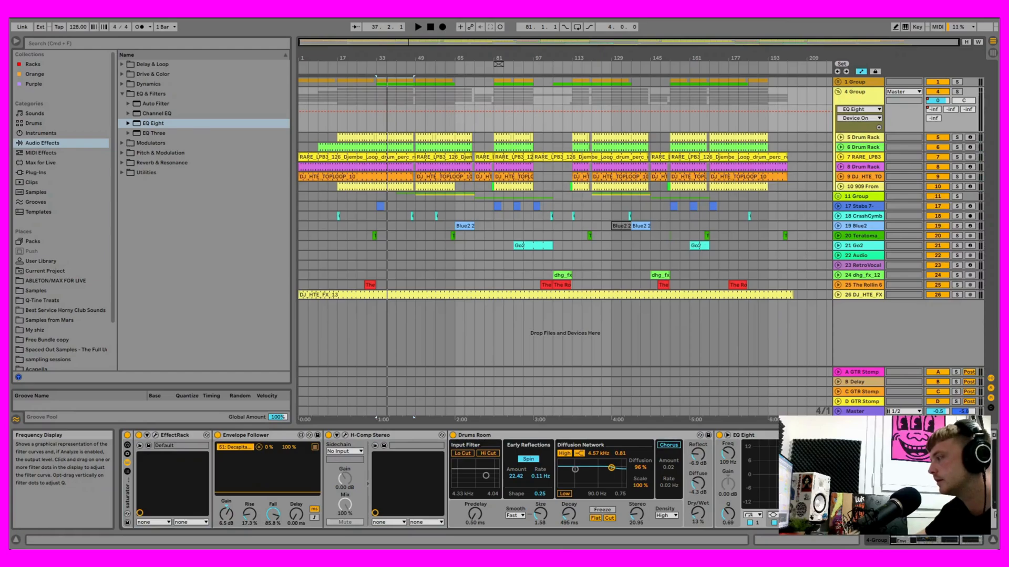
- Collapse 4 Group and set the low cut of 11 Group's EQ Eight to 250 Hz
{"action": "left_click", "coordinate": [862, 188]}
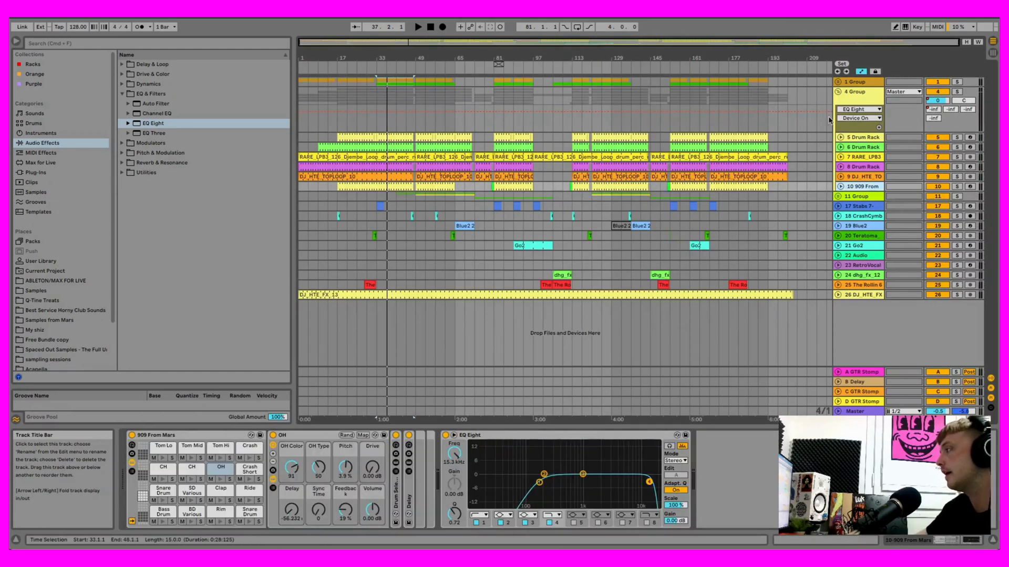
{"action": "left_click", "coordinate": [838, 92]}
{"action": "left_click", "coordinate": [852, 111]}
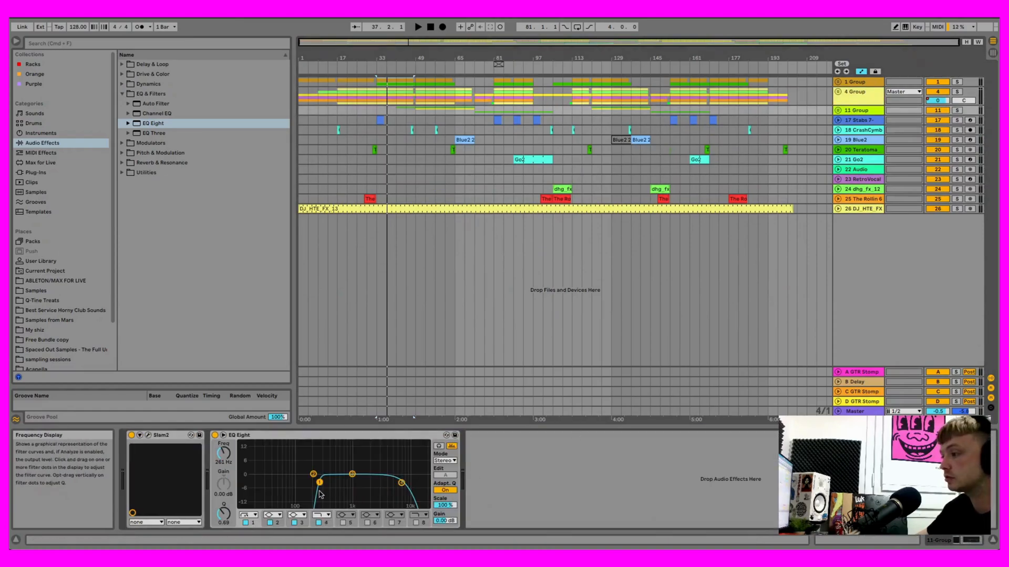
{"action": "left_click_drag", "start_coordinate": [319, 483], "coordinate": [318, 483]}
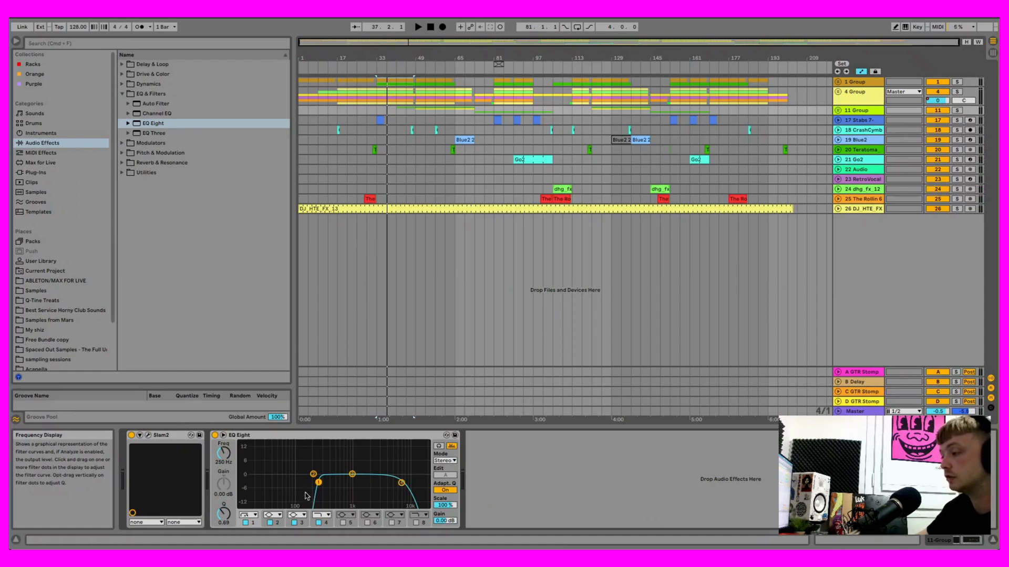
- Play the arrangement from bar 33 and from bar 77, and set 11 Group's EQ Eight low cut to 135 Hz
{"action": "key", "text": "space"}
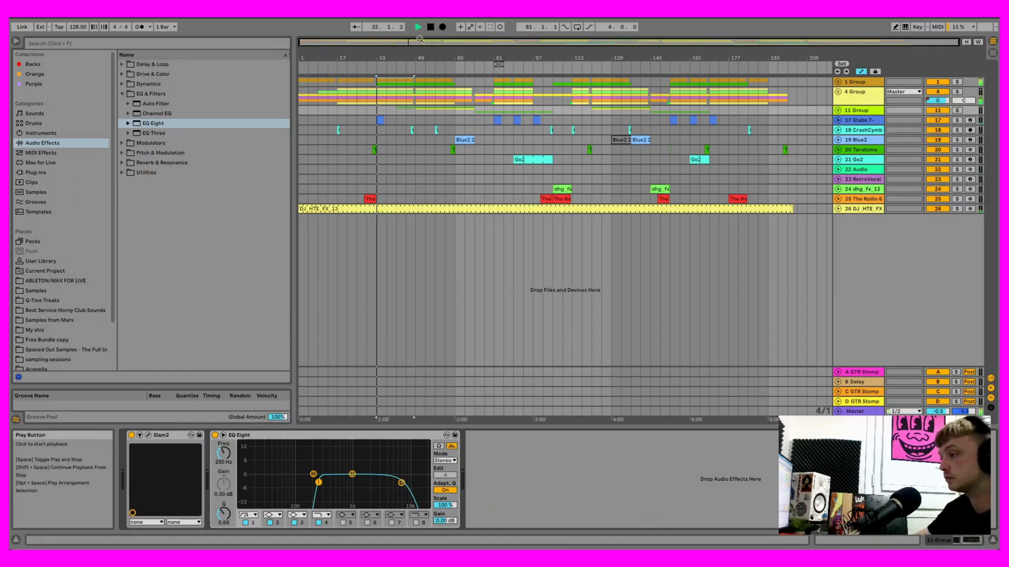
{"action": "left_click", "coordinate": [416, 121]}
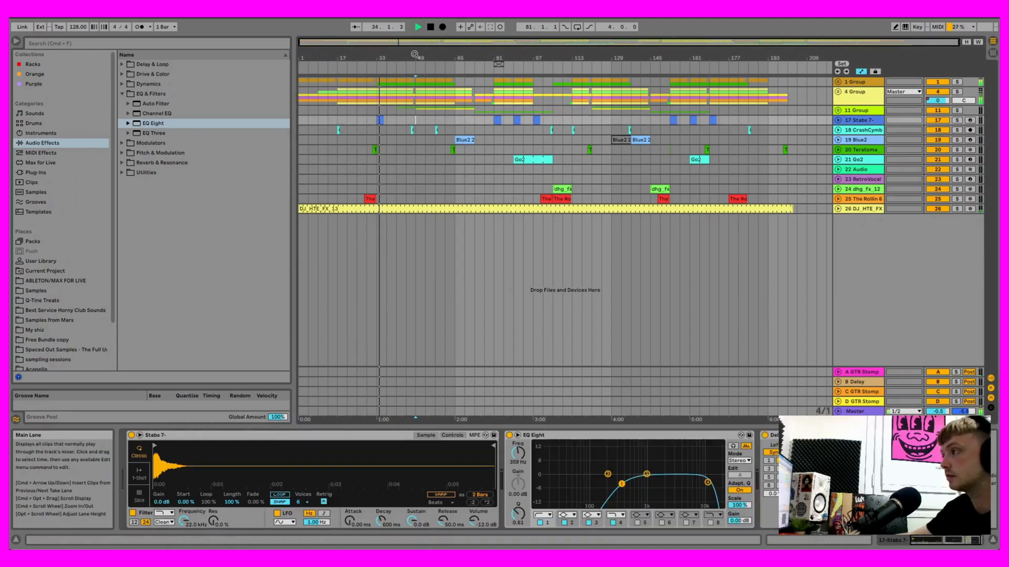
{"action": "left_click", "coordinate": [417, 27]}
{"action": "left_click", "coordinate": [857, 110]}
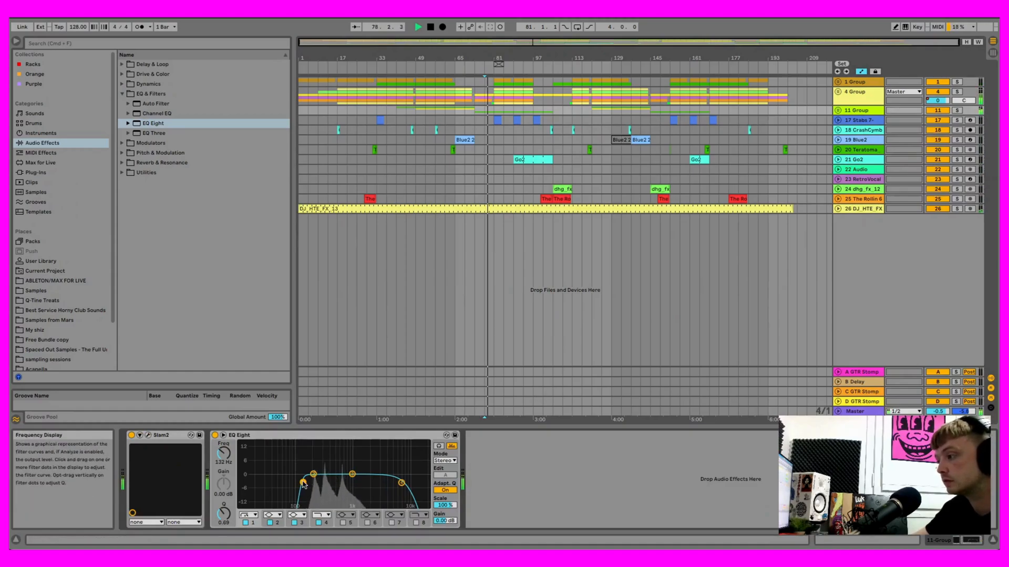
{"action": "key", "text": "space"}
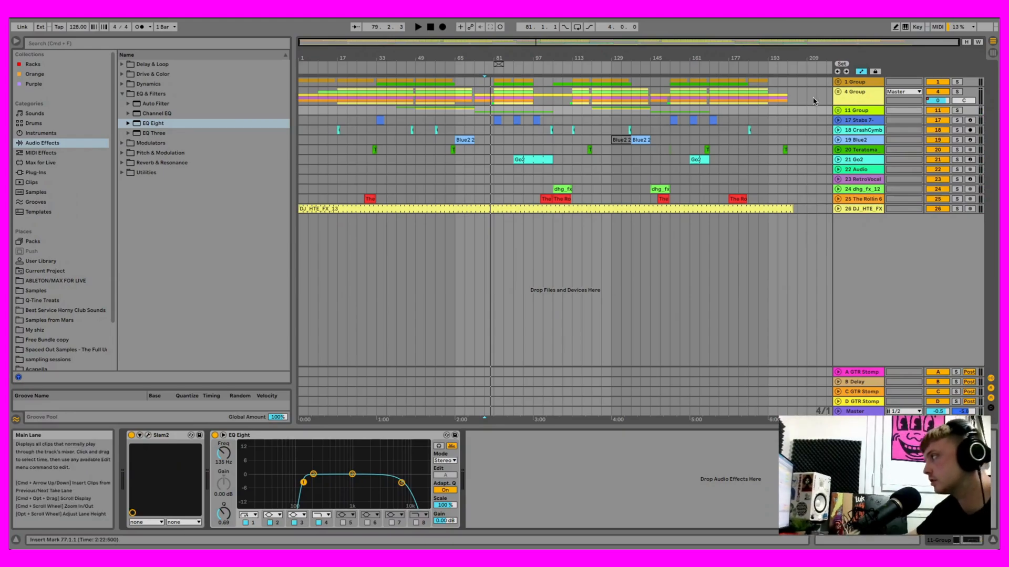
- Expand 1 Group and examine the filter curve of the 3 Predator2 track's EQ Eight in an enlarged display
{"action": "left_click", "coordinate": [837, 82]}
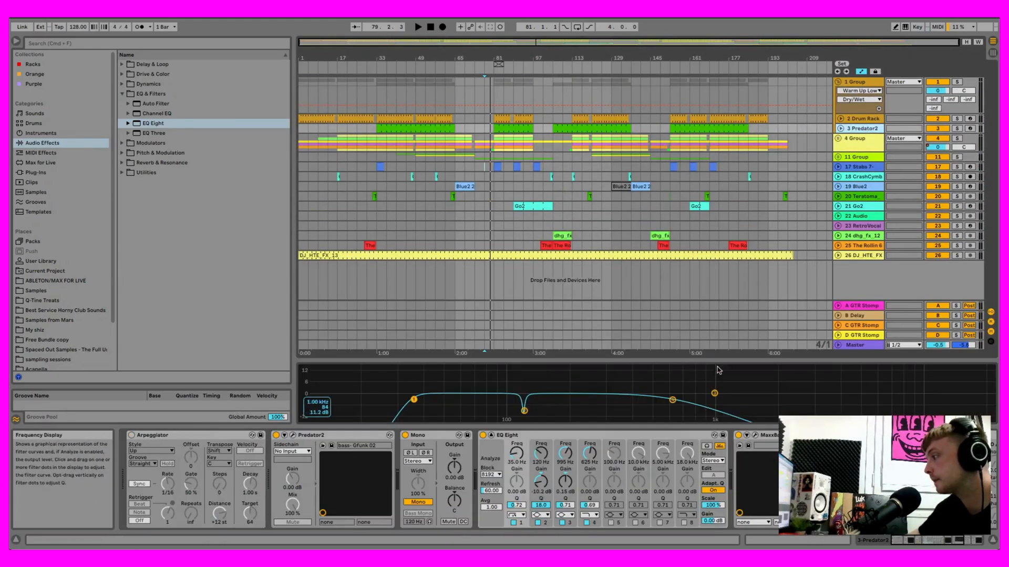
{"action": "left_click_drag", "start_coordinate": [699, 360], "coordinate": [701, 286]}
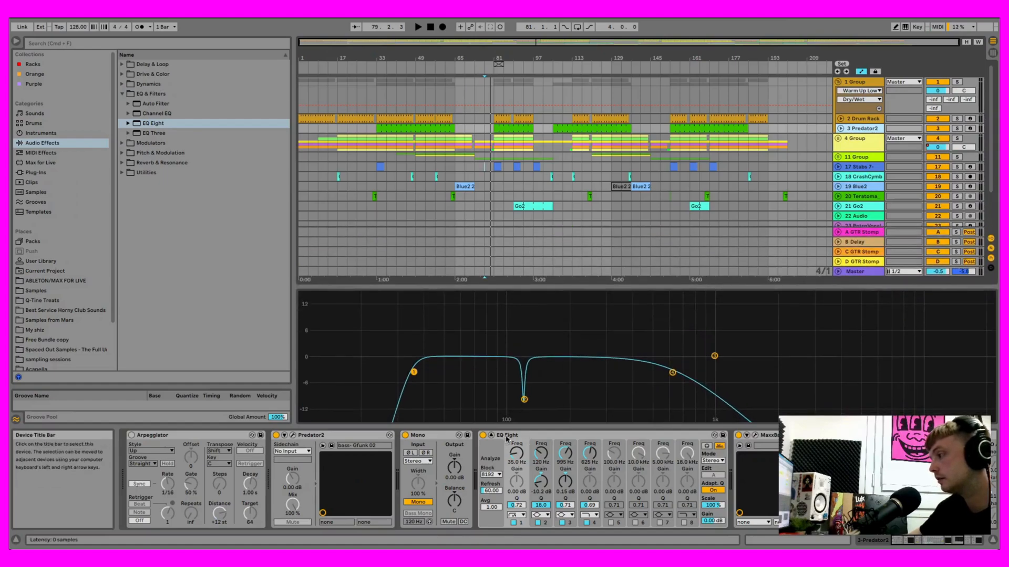
{"action": "left_click", "coordinate": [492, 436]}
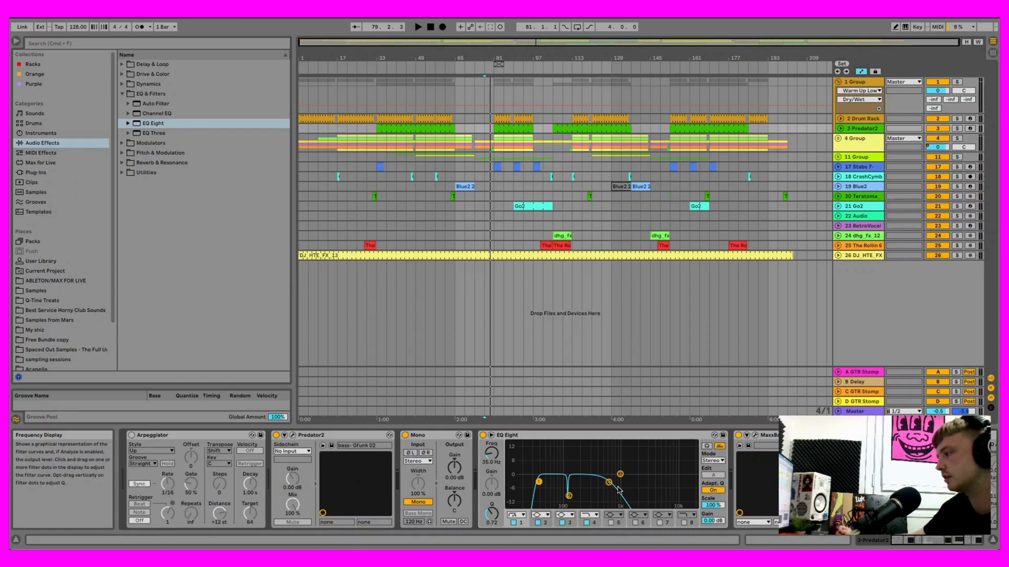
{"action": "mouse_move", "coordinate": [610, 482]}
{"action": "left_mouse_down"}
{"action": "mouse_move", "coordinate": [582, 480]}
{"action": "mouse_move", "coordinate": [684, 480]}
{"action": "mouse_move", "coordinate": [608, 482]}
{"action": "left_mouse_up"}
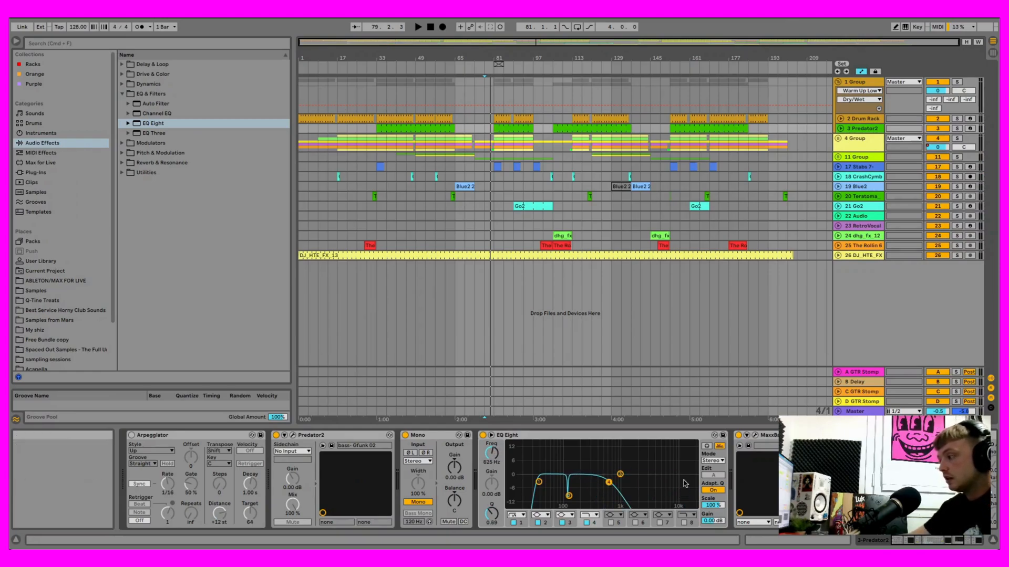
- Collapse 1 Group and expand 4 Group and 11 Group to show the tracks inside them
{"action": "left_click", "coordinate": [839, 139]}
{"action": "left_click", "coordinate": [838, 82]}
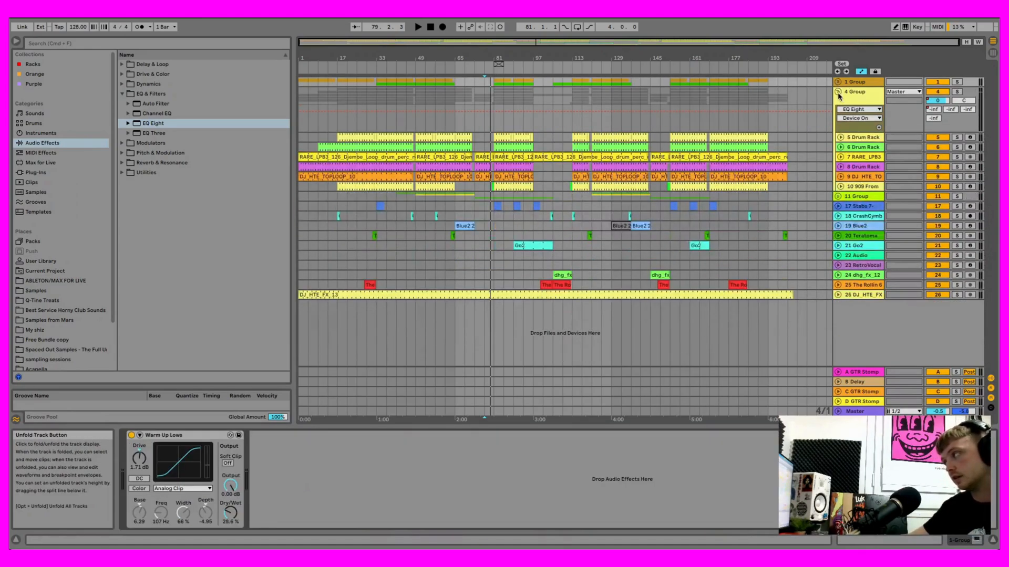
{"action": "left_click", "coordinate": [837, 92]}
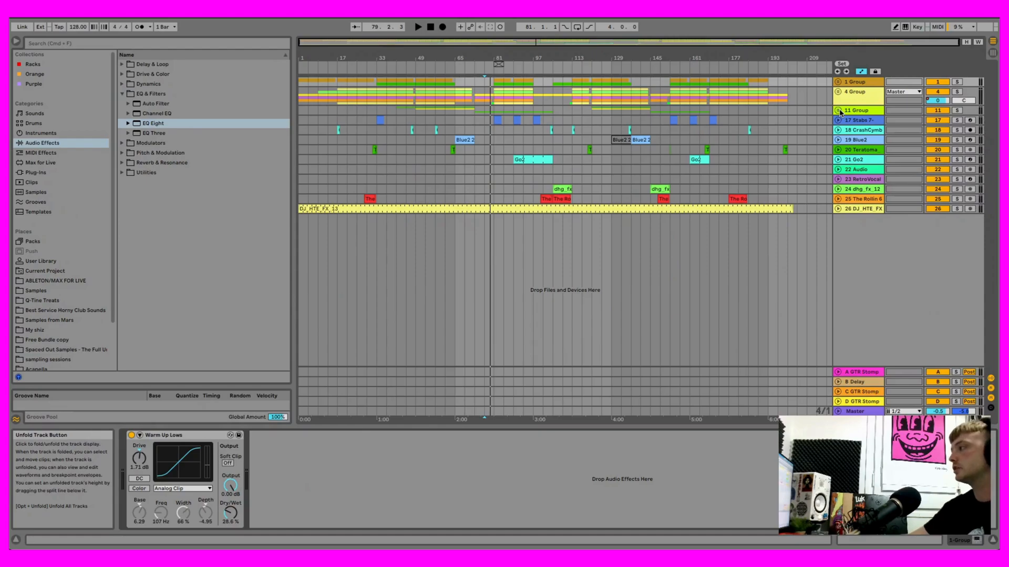
{"action": "left_click", "coordinate": [839, 111]}
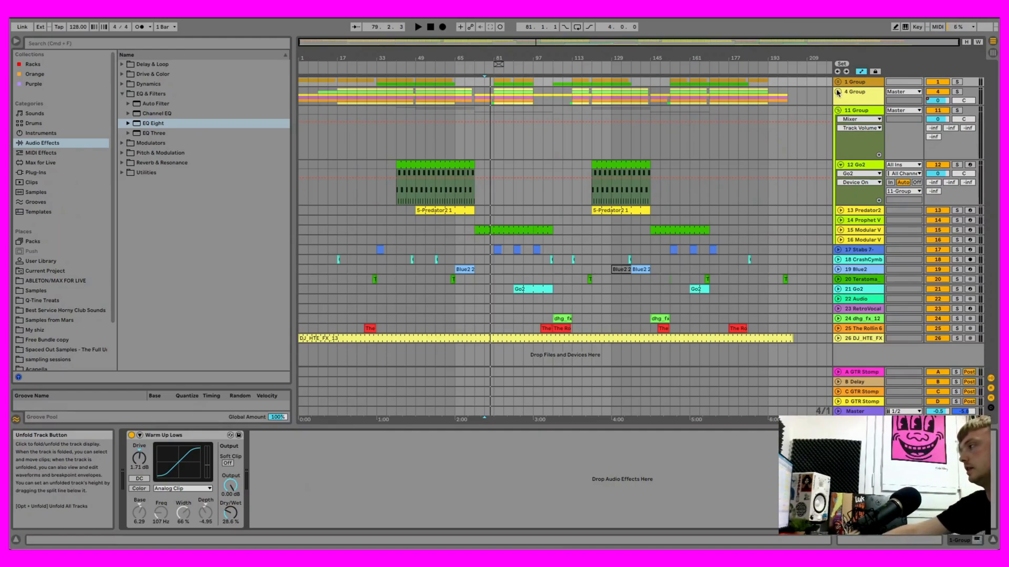
{"action": "left_click", "coordinate": [838, 92]}
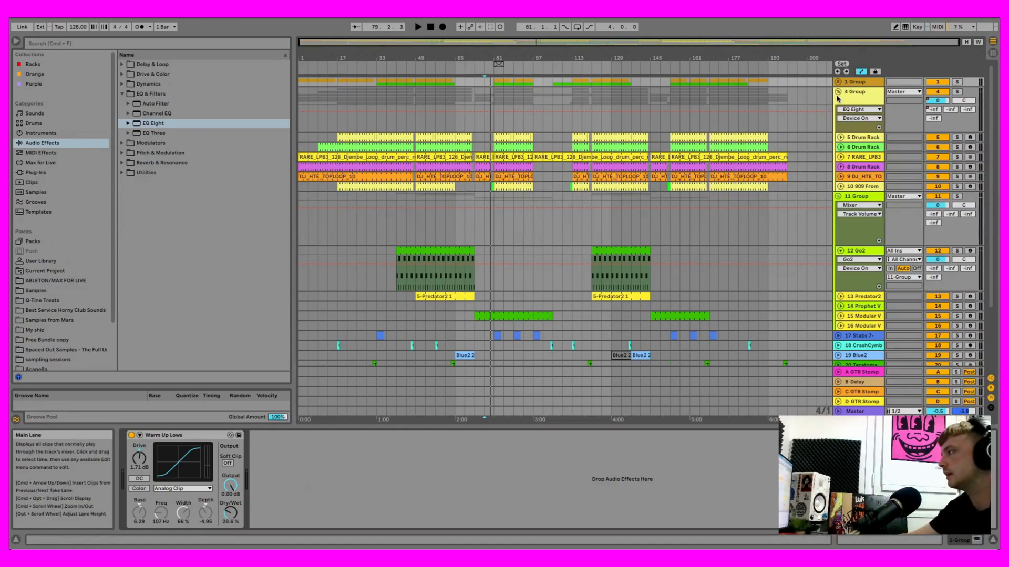
- Solo 4 Group and play it from bar 77 and again from bar 81
{"action": "key", "text": "Tab"}
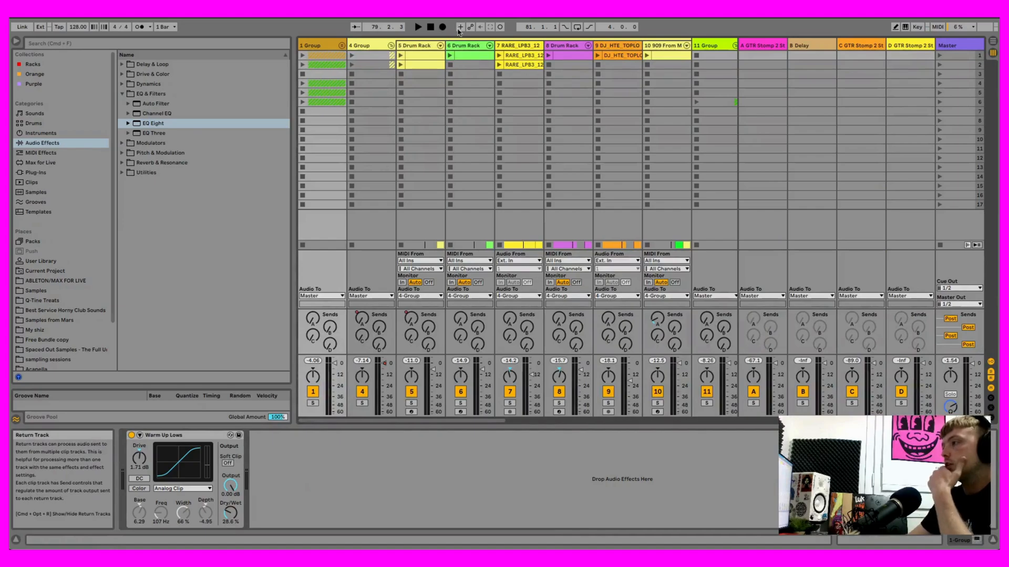
{"action": "left_click", "coordinate": [362, 403]}
{"action": "left_click", "coordinate": [418, 26]}
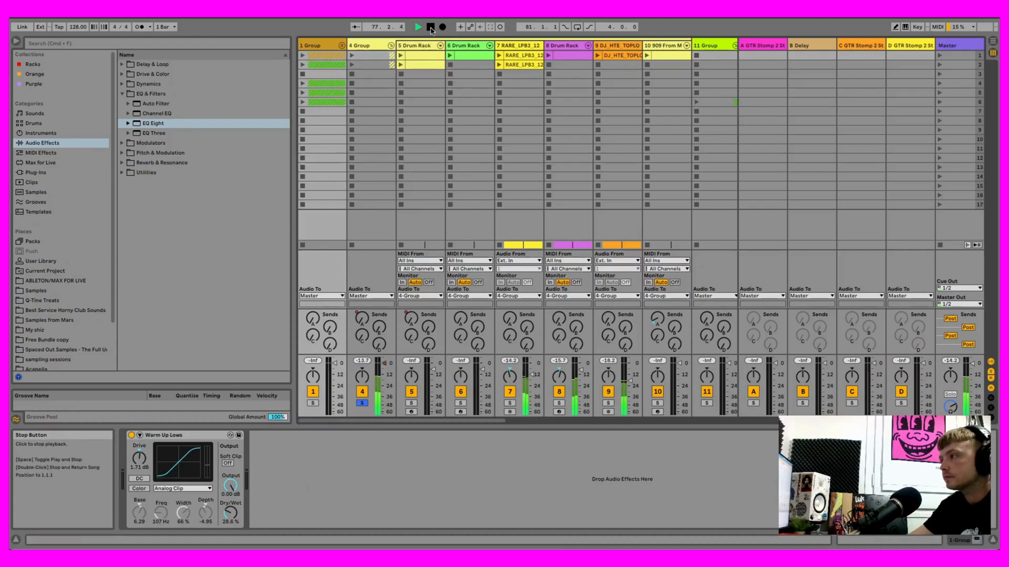
{"action": "key", "text": "Tab"}
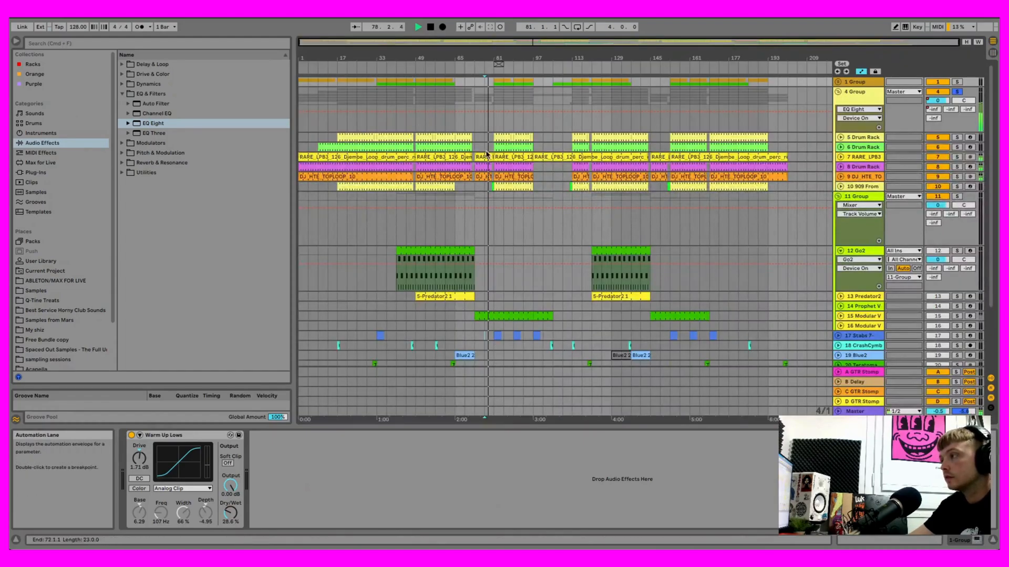
{"action": "key", "text": "space"}
{"action": "left_click", "coordinate": [492, 128]}
{"action": "key", "text": "space"}
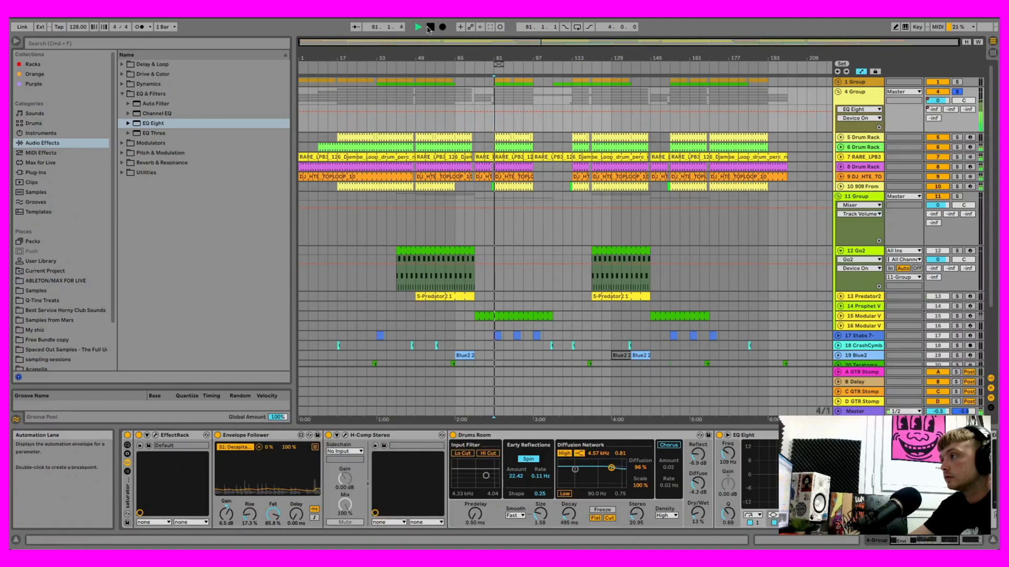
- Compare the soloed 7 RARE_LPB3 and 8 Drum Rack tracks during playback, clear the solos and stop playback
{"action": "key", "text": "Tab"}
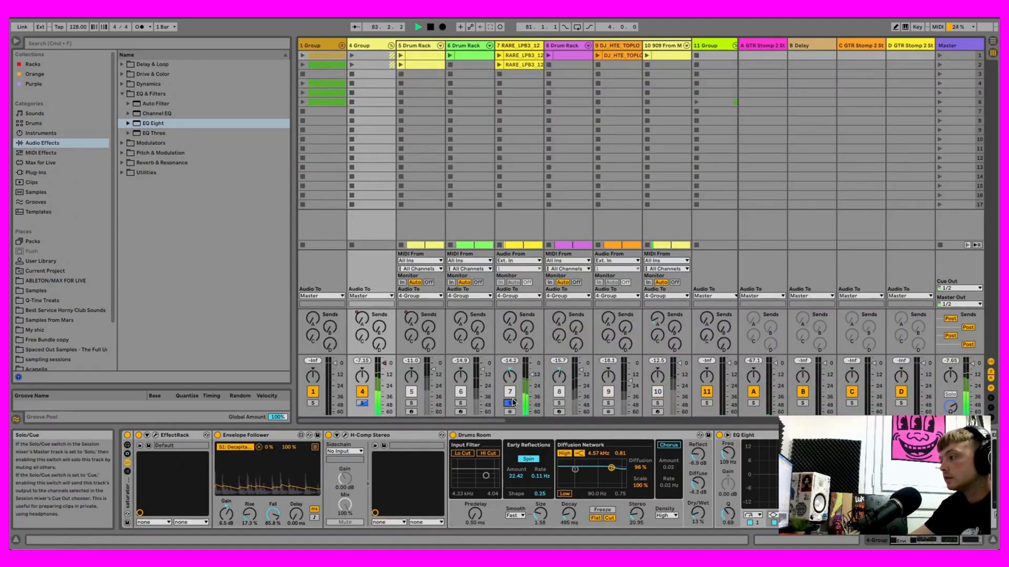
{"action": "left_click", "coordinate": [560, 403]}
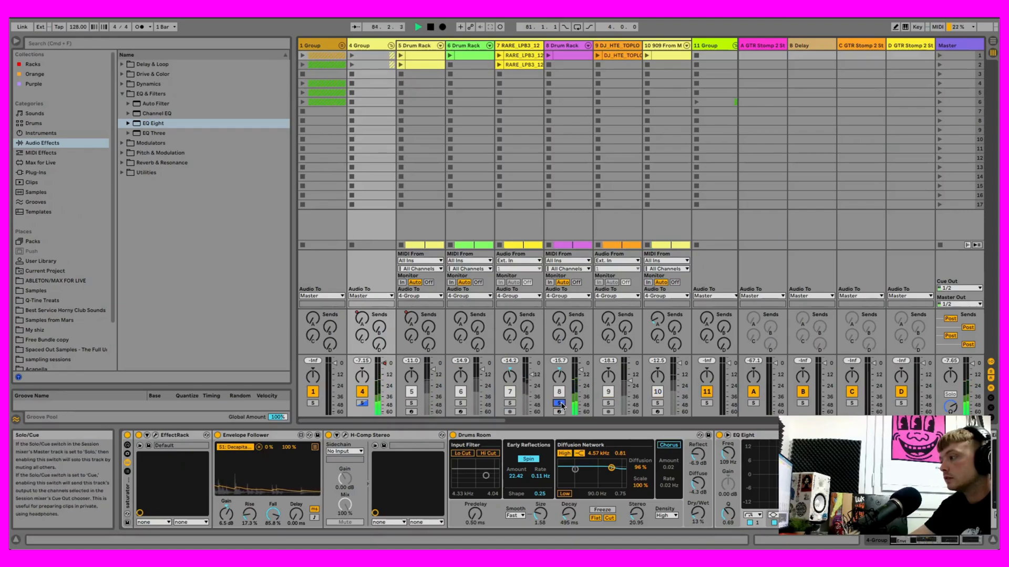
{"action": "left_click", "coordinate": [509, 403]}
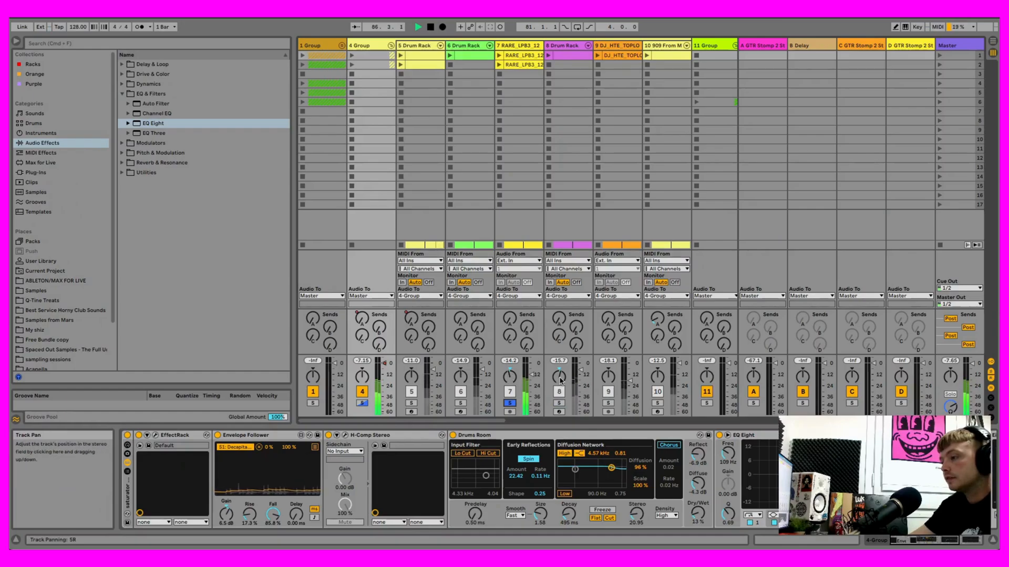
{"action": "left_click", "coordinate": [509, 403]}
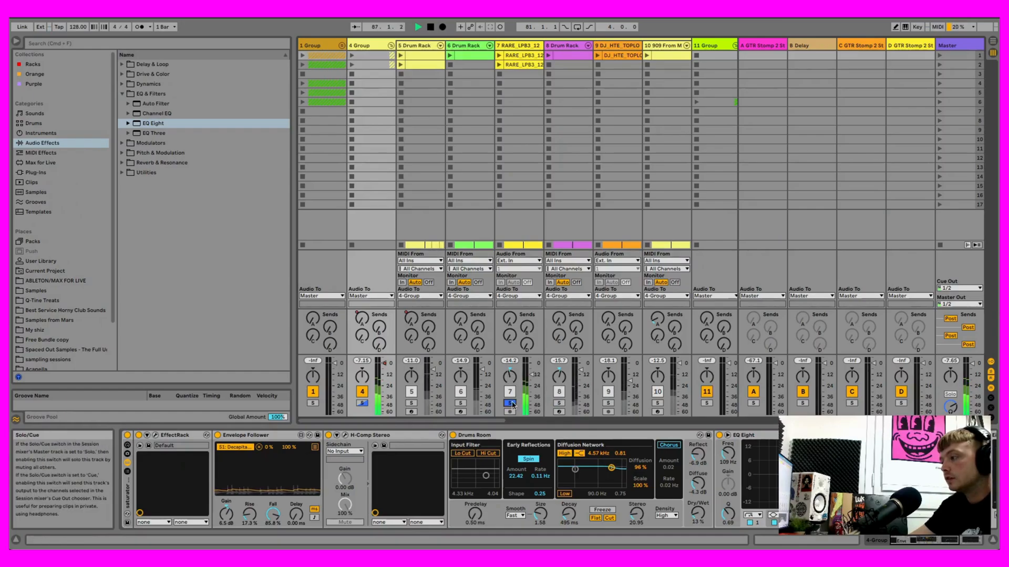
{"action": "key", "text": "Tab"}
{"action": "left_click", "coordinate": [430, 27]}
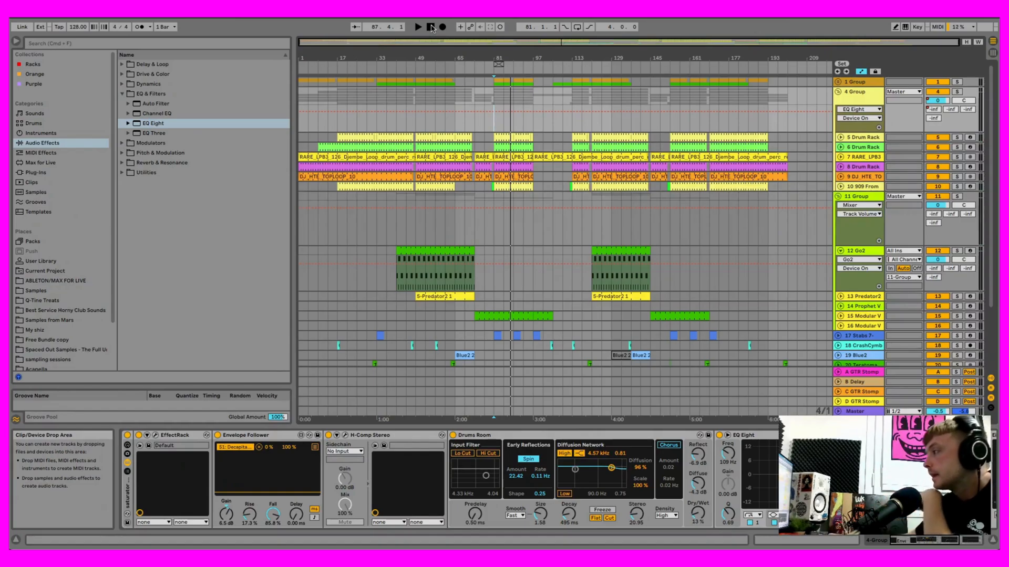
- Collapse 4 Group and 11 Group, and view the device chains of 1 Group, 4 Group and the Master track
{"action": "left_click", "coordinate": [838, 93]}
{"action": "left_click", "coordinate": [838, 110]}
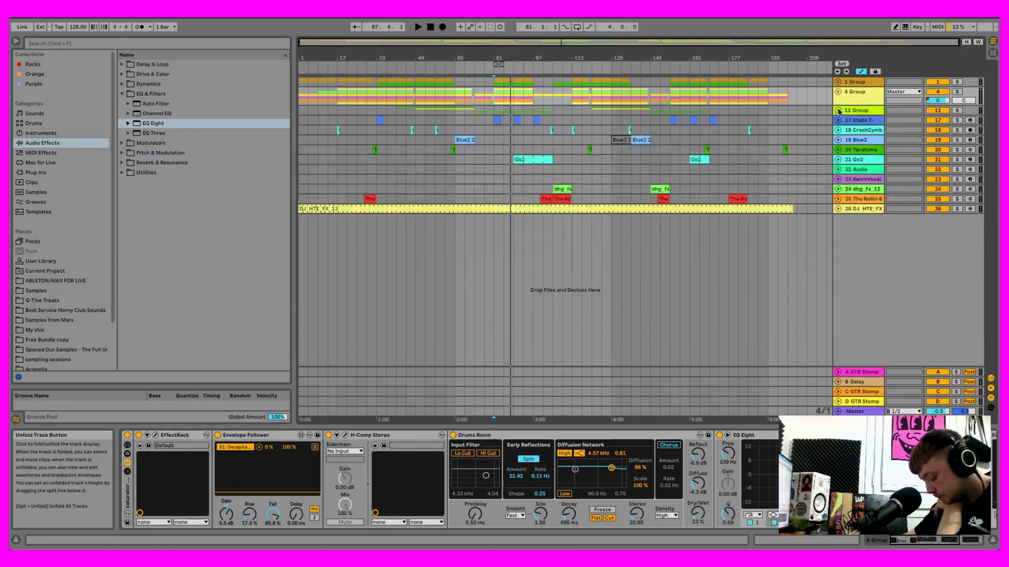
{"action": "left_click", "coordinate": [864, 83]}
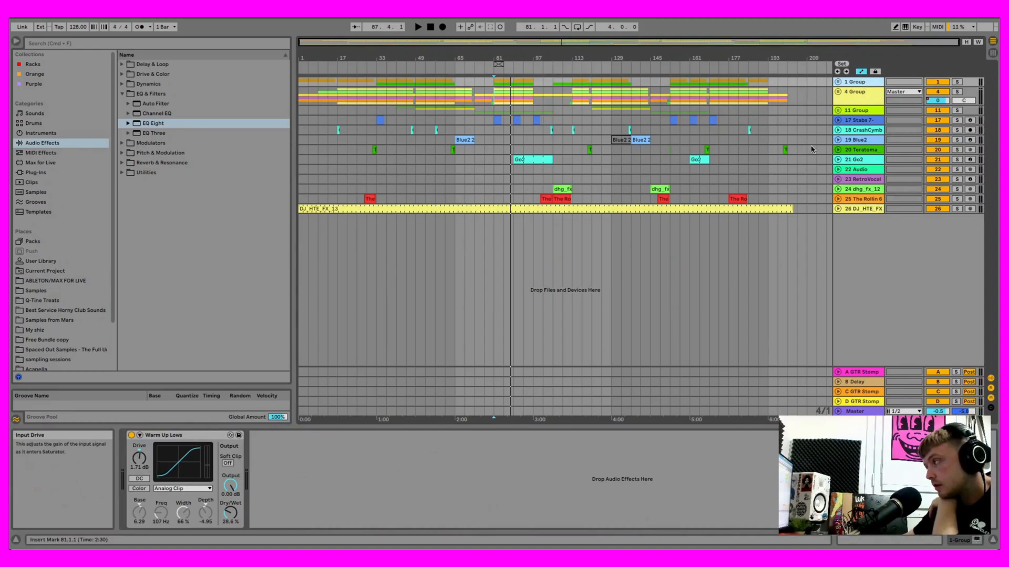
{"action": "left_click", "coordinate": [860, 100]}
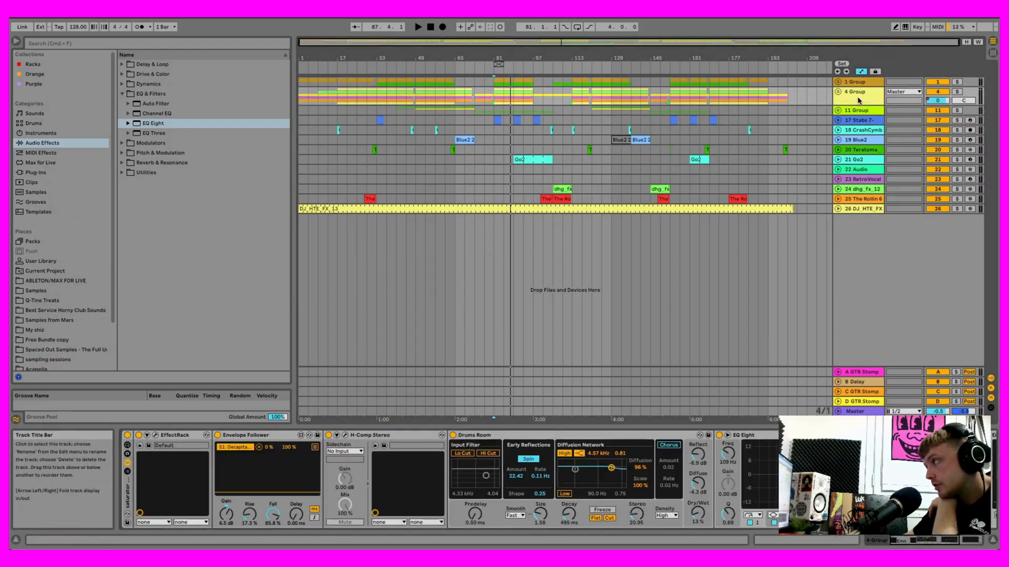
{"action": "left_click", "coordinate": [856, 96]}
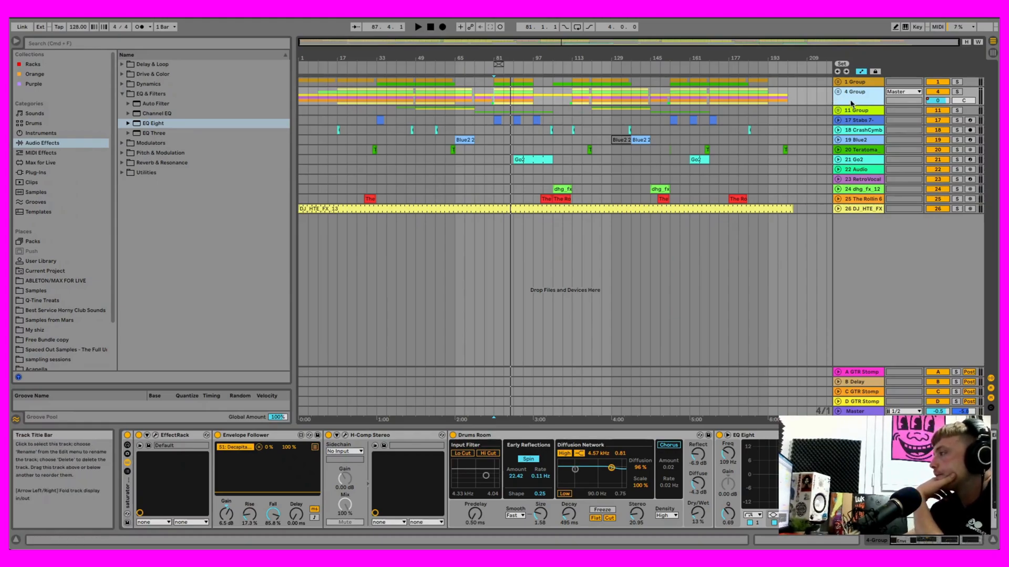
{"action": "left_click", "coordinate": [867, 411]}
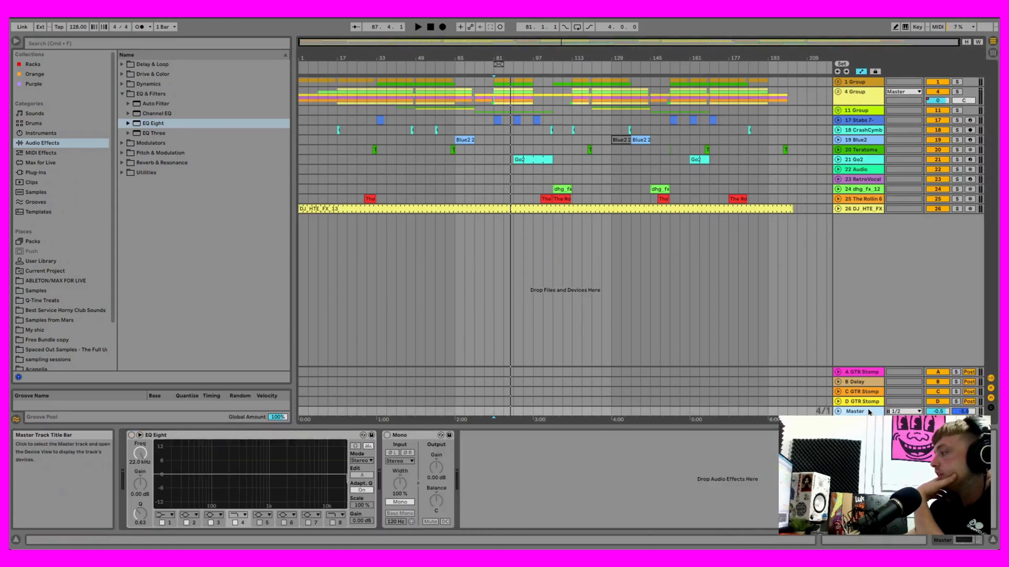